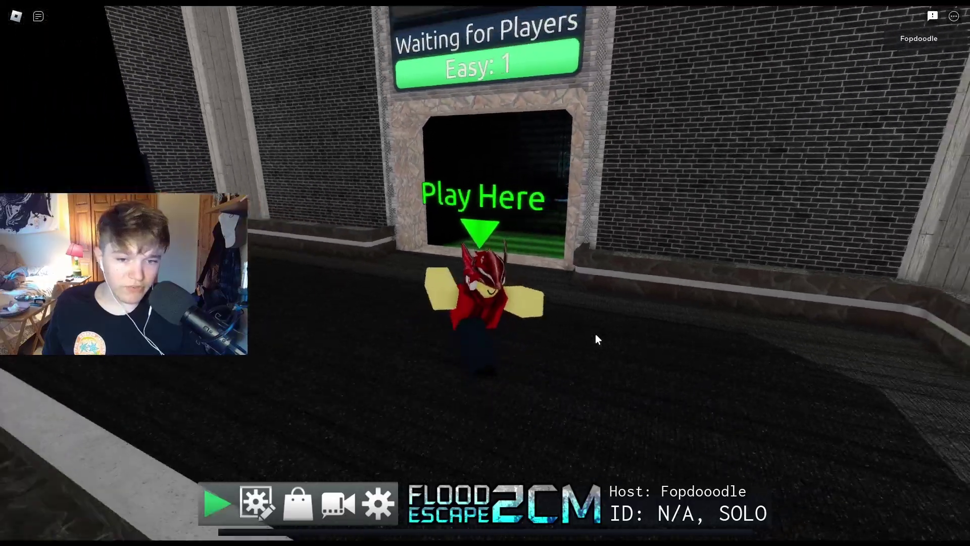
{"action": "key", "text": "s"}
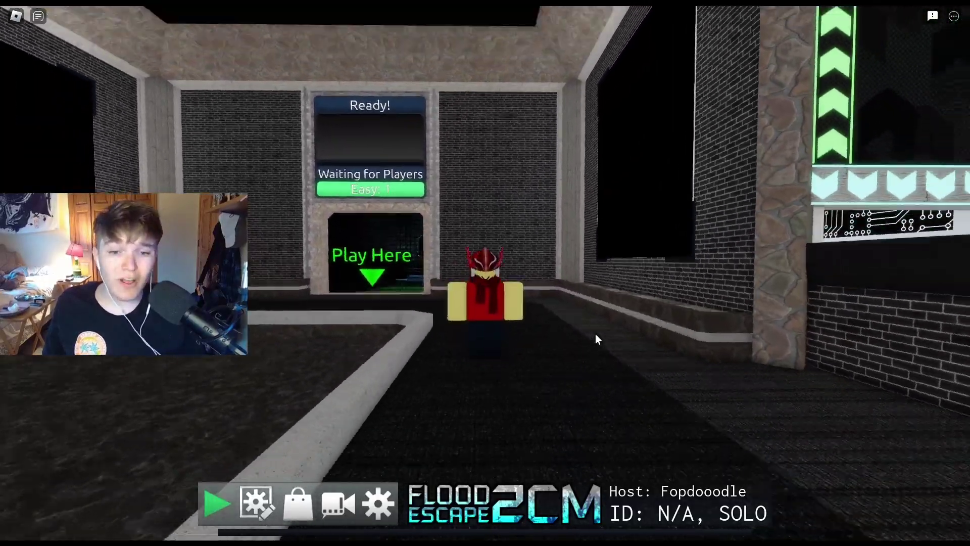
{"action": "right_click_drag", "start_coordinate": [470, 317], "coordinate": [462, 319]}
{"action": "key", "text": "s"}
{"action": "key", "text": "s"}
{"action": "scroll", "coordinate": [463, 319], "scroll_direction": "up", "scroll_amount": 1}
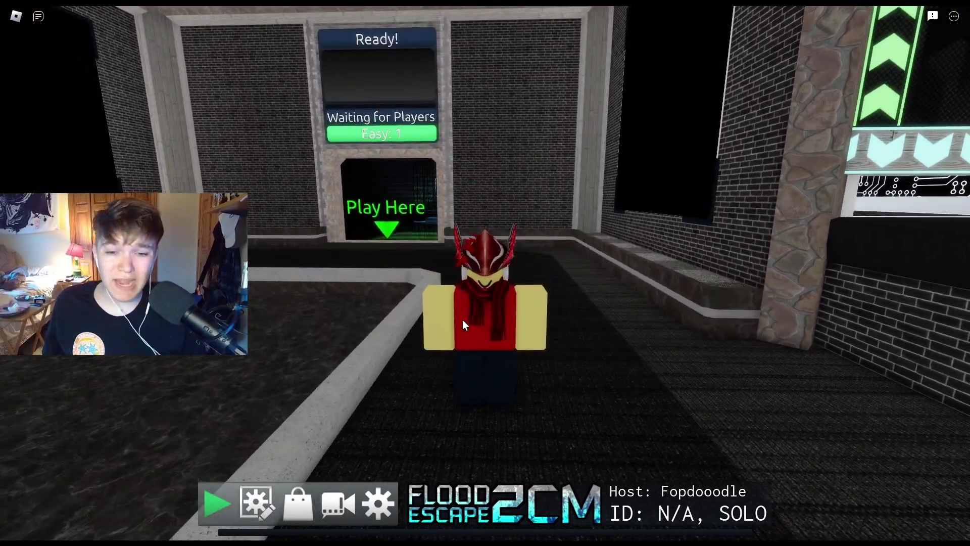
{"action": "scroll", "coordinate": [463, 319], "scroll_direction": "down", "scroll_amount": 3}
{"action": "scroll", "coordinate": [463, 320], "scroll_direction": "up", "scroll_amount": 1}
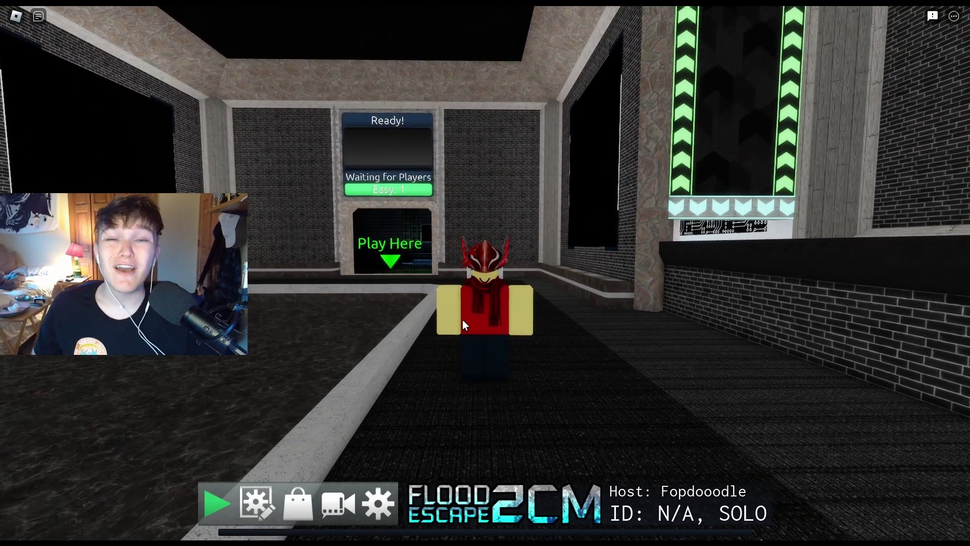
{"action": "right_click_drag", "start_coordinate": [494, 313], "coordinate": [494, 313]}
{"action": "key", "text": "w"}
{"action": "key", "text": "d"}
{"action": "right_click_drag", "start_coordinate": [390, 366], "coordinate": [389, 365]}
{"action": "key", "text": "a"}
- Remove the Map Making Kit map from the active map list and close the map manager
{"action": "left_click", "coordinate": [257, 500]}
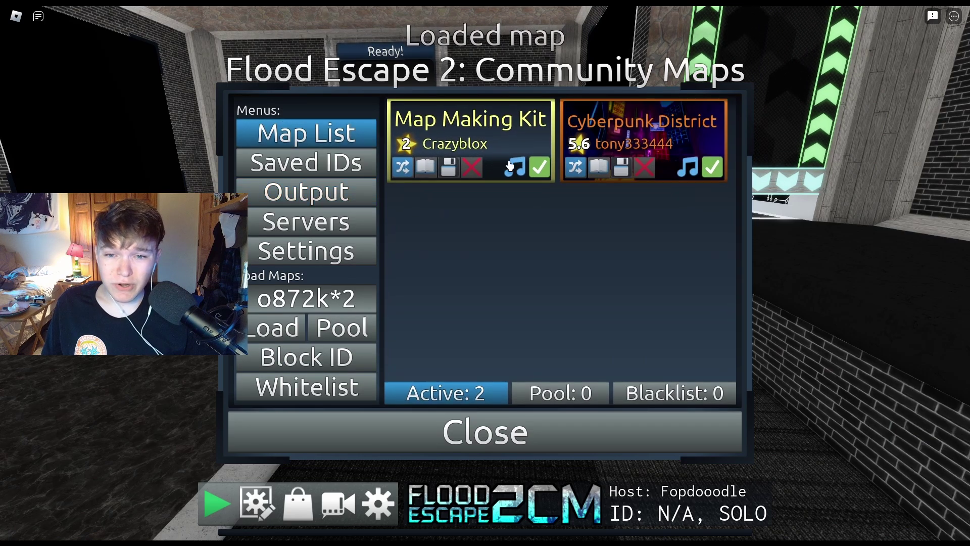
{"action": "key", "text": "w"}
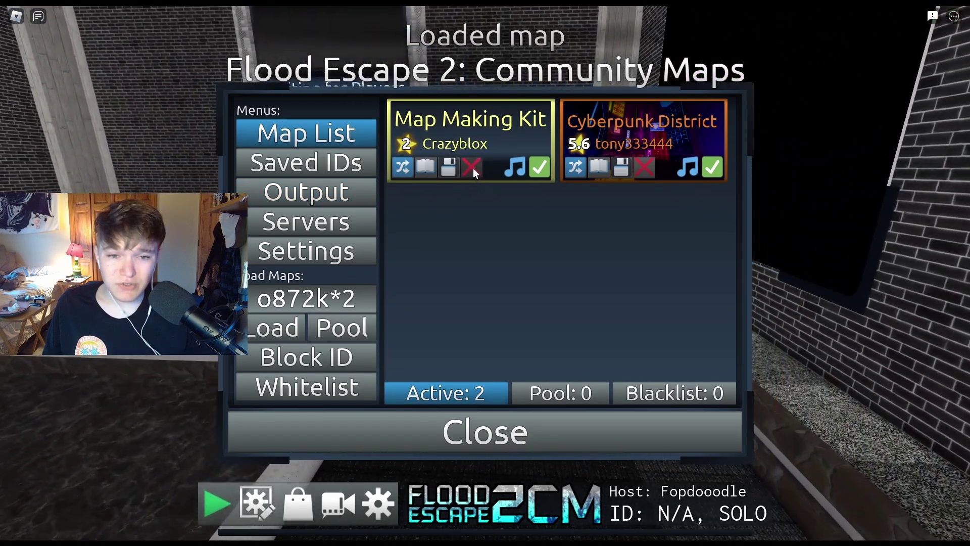
{"action": "left_click", "coordinate": [475, 168]}
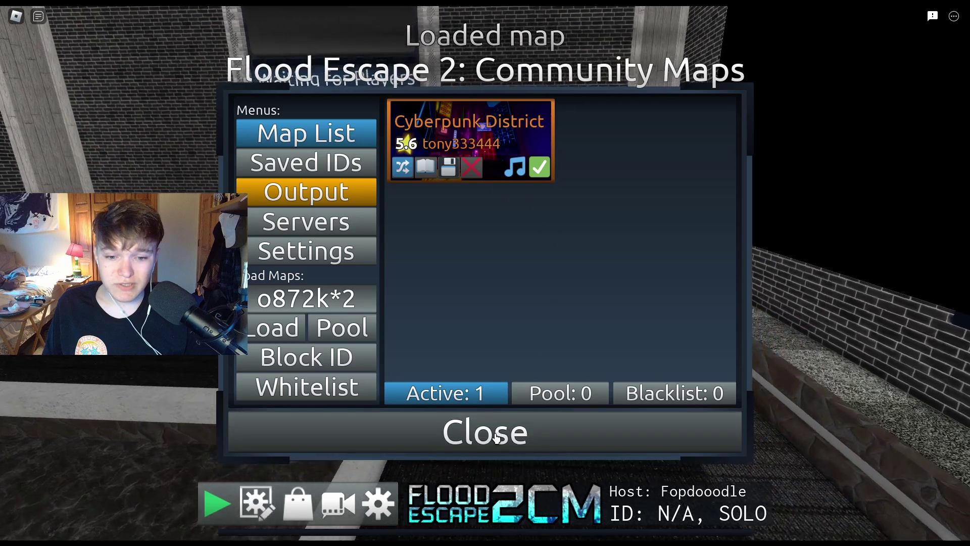
{"action": "left_click", "coordinate": [505, 430]}
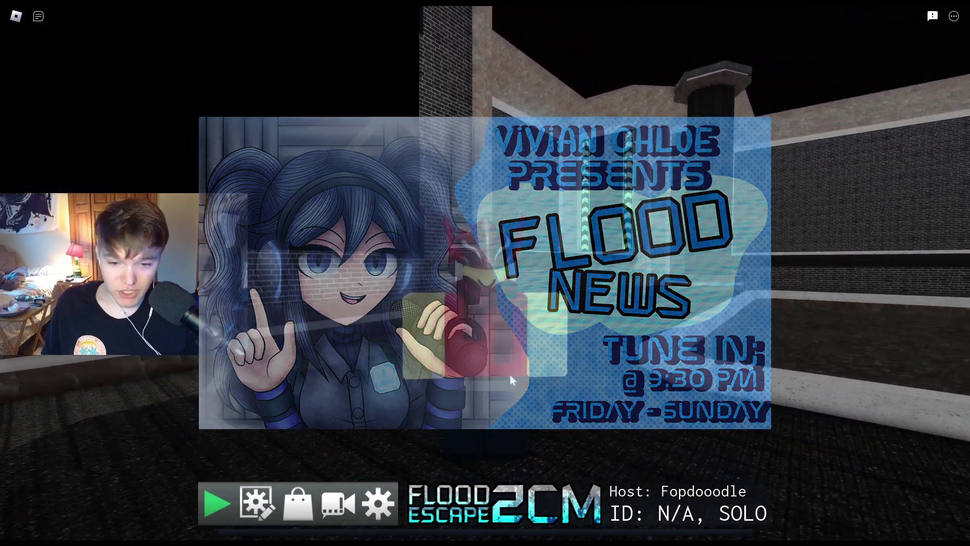
- Review the server settings in the map manager, and close it
{"action": "right_click_drag", "start_coordinate": [510, 375], "coordinate": [510, 375]}
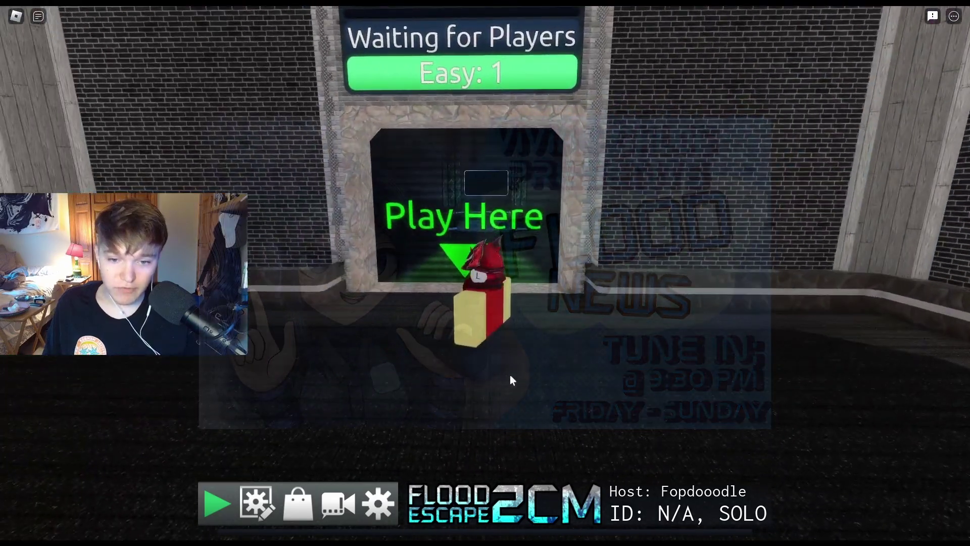
{"action": "scroll", "coordinate": [510, 375], "scroll_direction": "down", "scroll_amount": 2}
{"action": "left_click", "coordinate": [257, 506]}
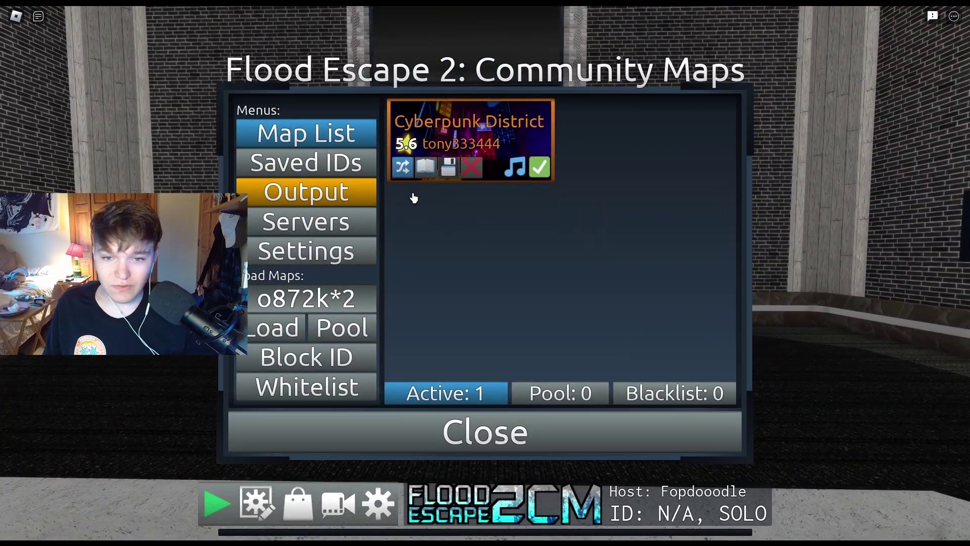
{"action": "left_click", "coordinate": [327, 257]}
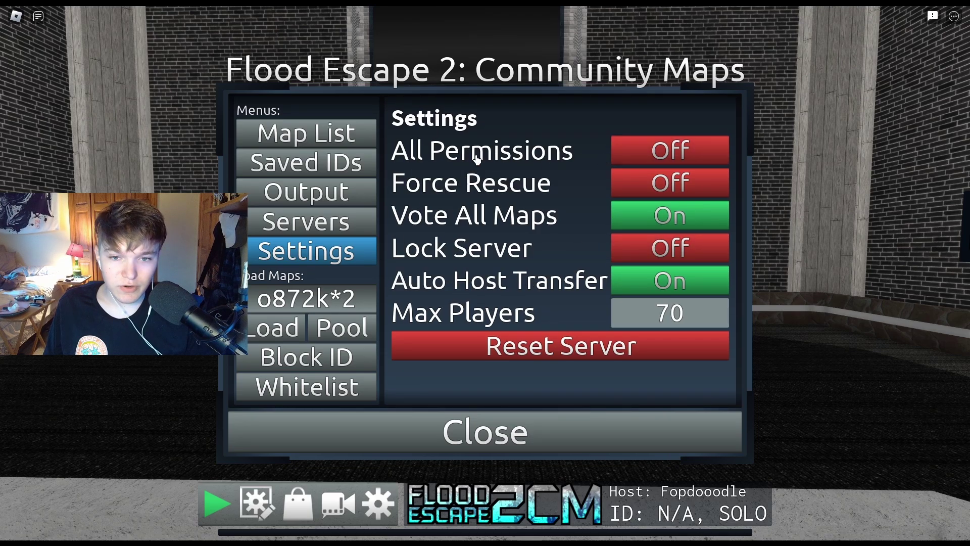
{"action": "left_click", "coordinate": [520, 443]}
- Run and jump the avatar through the opening section of Cyberpunk District to activate the first button
{"action": "key", "text": "w"}
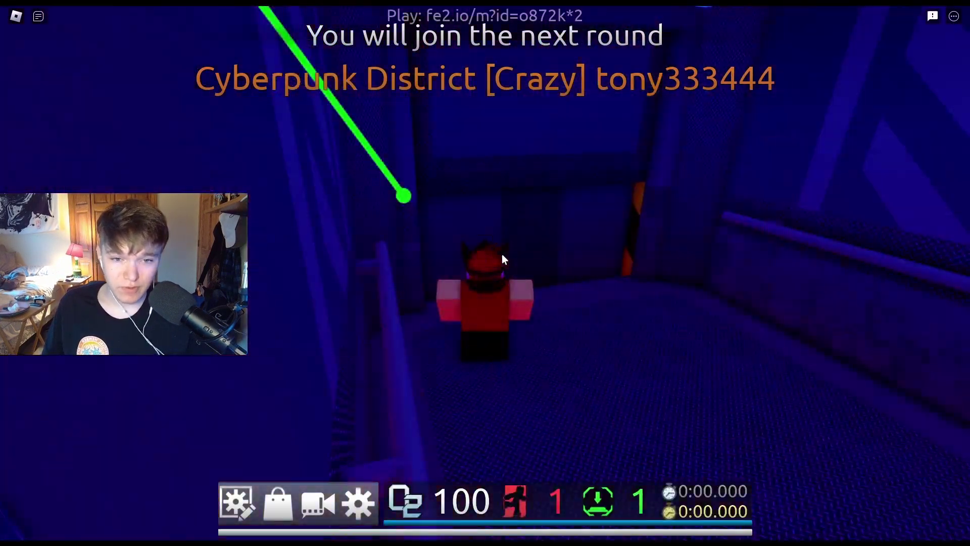
{"action": "right_click_drag", "start_coordinate": [469, 248], "coordinate": [468, 249]}
{"action": "key", "text": "w"}
{"action": "key", "text": "w"}
{"action": "key", "text": "space"}
{"action": "key", "text": "w"}
{"action": "key", "text": "space"}
{"action": "key", "text": "w"}
{"action": "key", "text": "space"}
{"action": "key", "text": "shift"}
{"action": "key", "text": "space"}
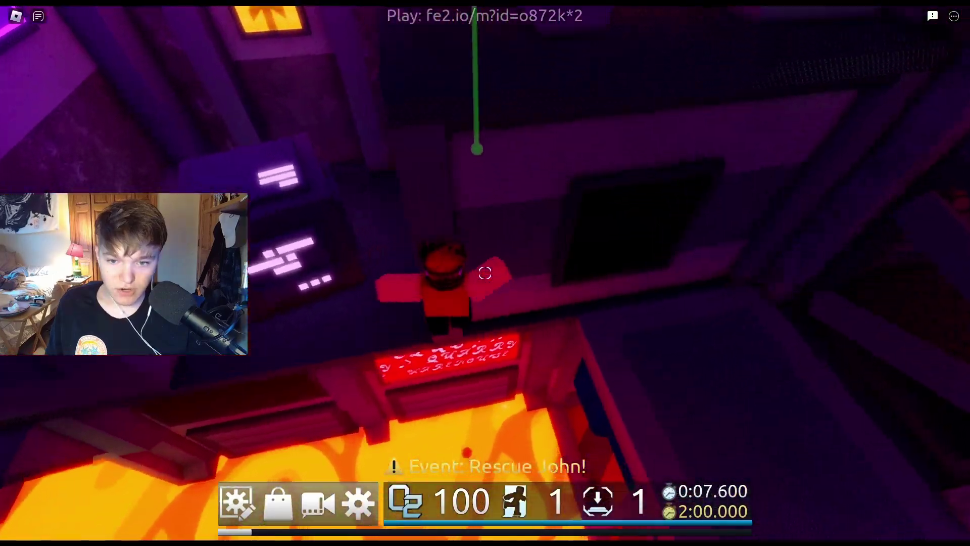
{"action": "key", "text": "w"}
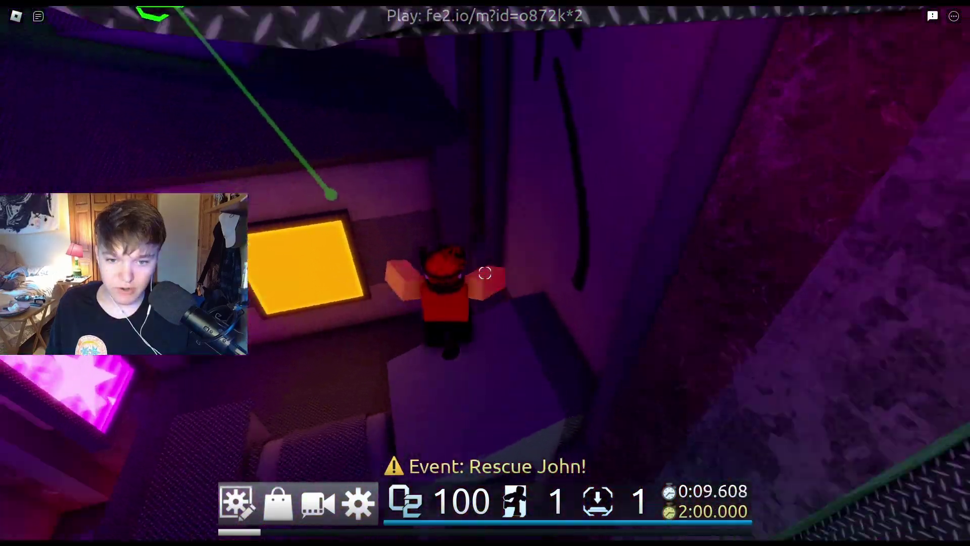
{"action": "key", "text": "w"}
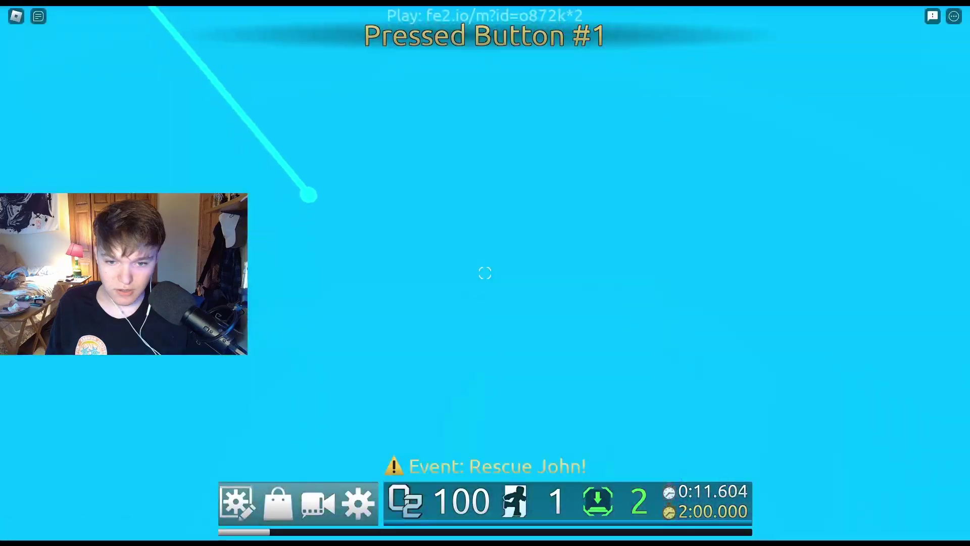
- Follow the guide line along the platforms and the arrow-marked wall to activate the second button
{"action": "key", "text": "w"}
{"action": "key", "text": "shift"}
{"action": "key", "text": "space"}
{"action": "right_click_drag", "start_coordinate": [480, 274], "coordinate": [479, 274]}
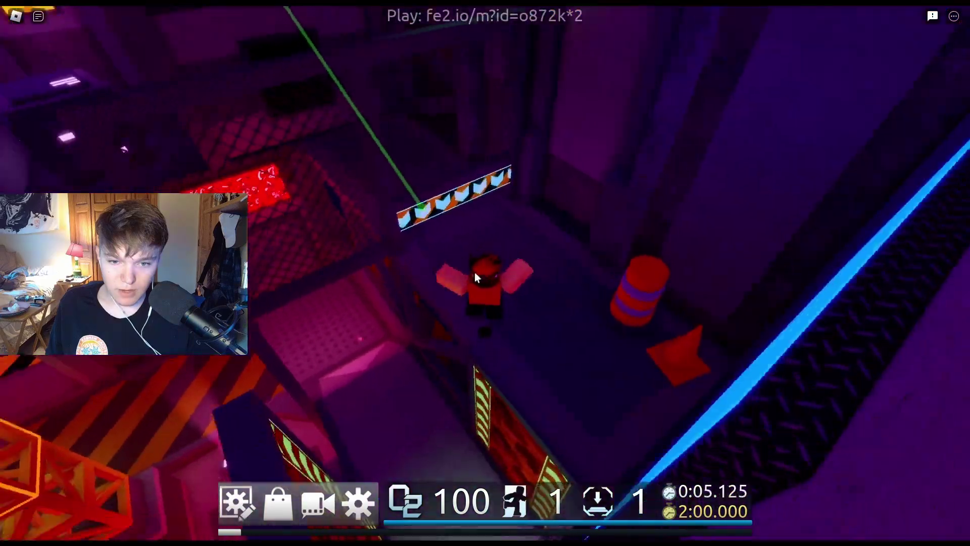
{"action": "right_click_drag", "start_coordinate": [475, 272], "coordinate": [474, 272]}
{"action": "key", "text": "w"}
{"action": "key", "text": "shift"}
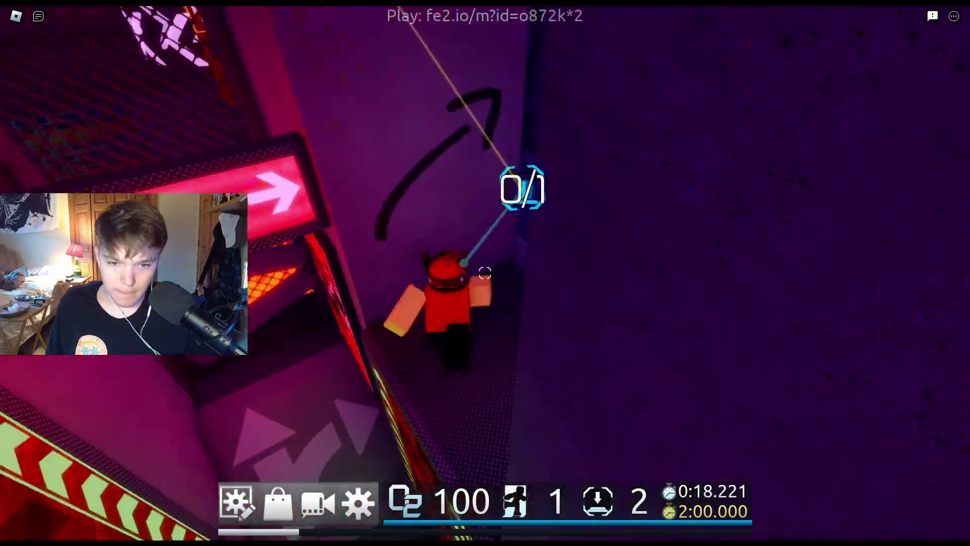
{"action": "key", "text": "w"}
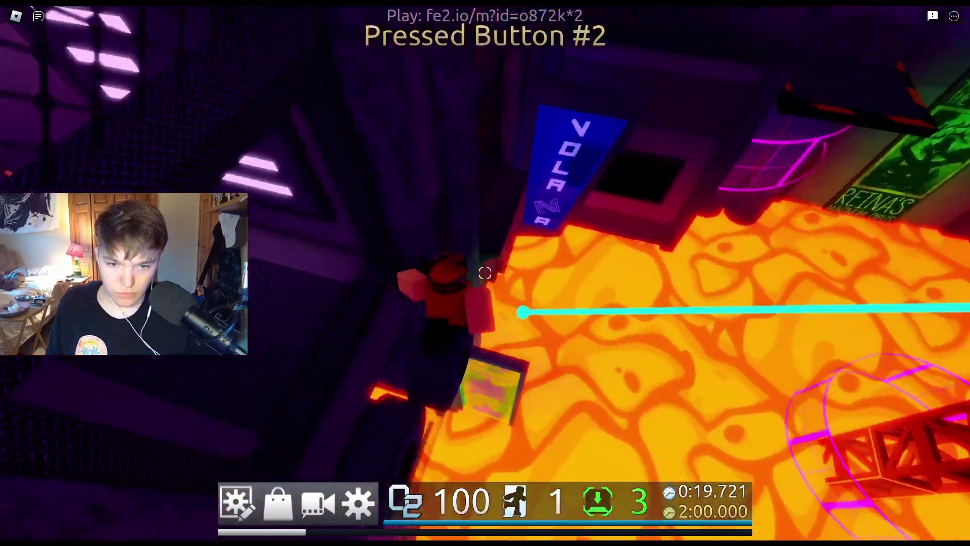
- Jump the avatar along the ledges beside the lava and reach the staircase between the corrugated walls
{"action": "key", "text": "space"}
{"action": "key", "text": "w"}
{"action": "key", "text": "space"}
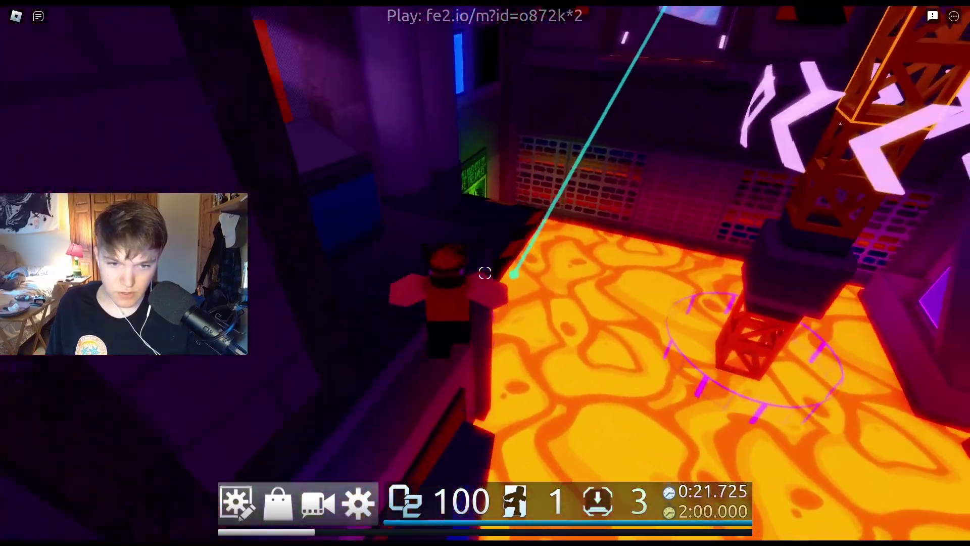
{"action": "key", "text": "shift"}
{"action": "right_click_drag", "start_coordinate": [477, 274], "coordinate": [476, 275]}
{"action": "key", "text": "w"}
{"action": "key", "text": "space"}
{"action": "key", "text": "space"}
{"action": "key", "text": "w"}
{"action": "key", "text": "space"}
{"action": "key", "text": "space"}
{"action": "key", "text": "w"}
{"action": "key", "text": "space"}
{"action": "key", "text": "w"}
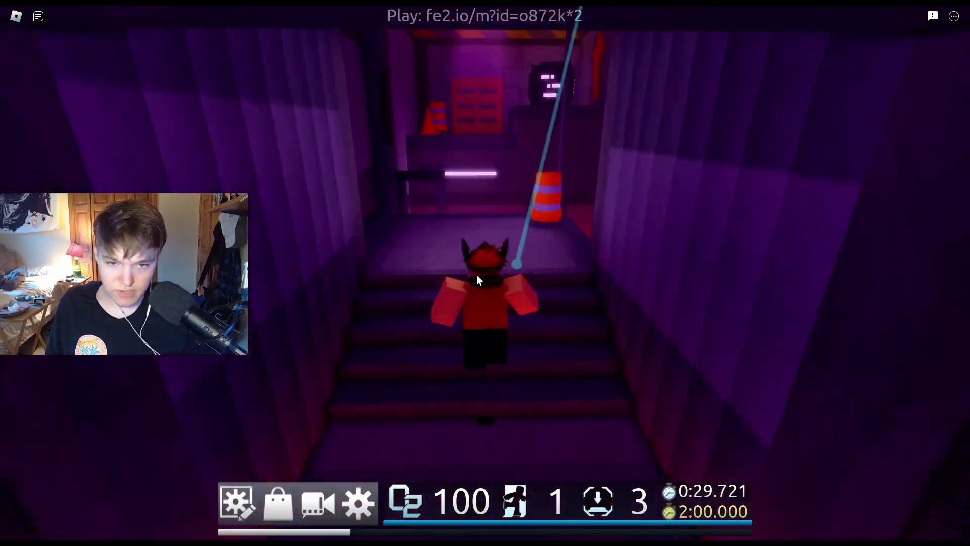
- Take the avatar past the crate ledge and across the pipe above the lava toward the striped ledge
{"action": "key", "text": "w"}
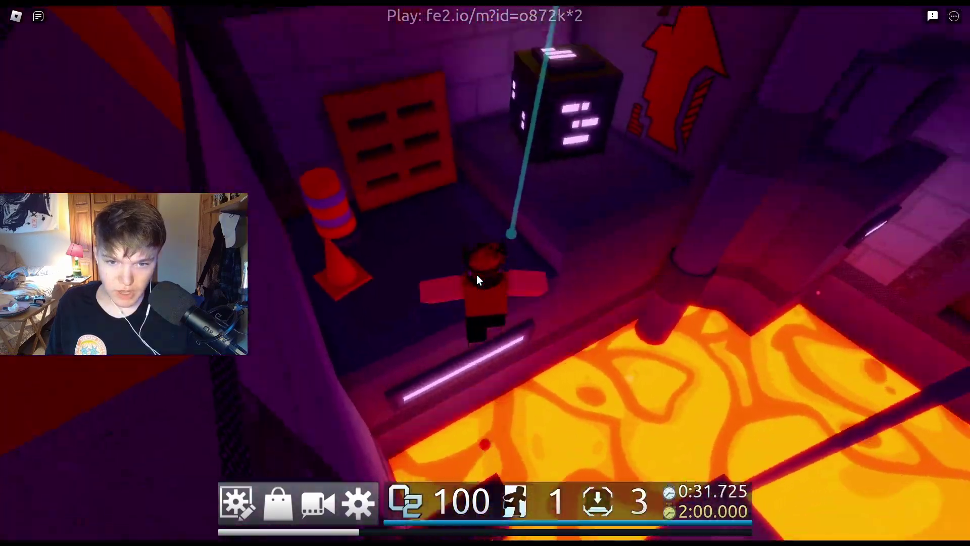
{"action": "key", "text": "w"}
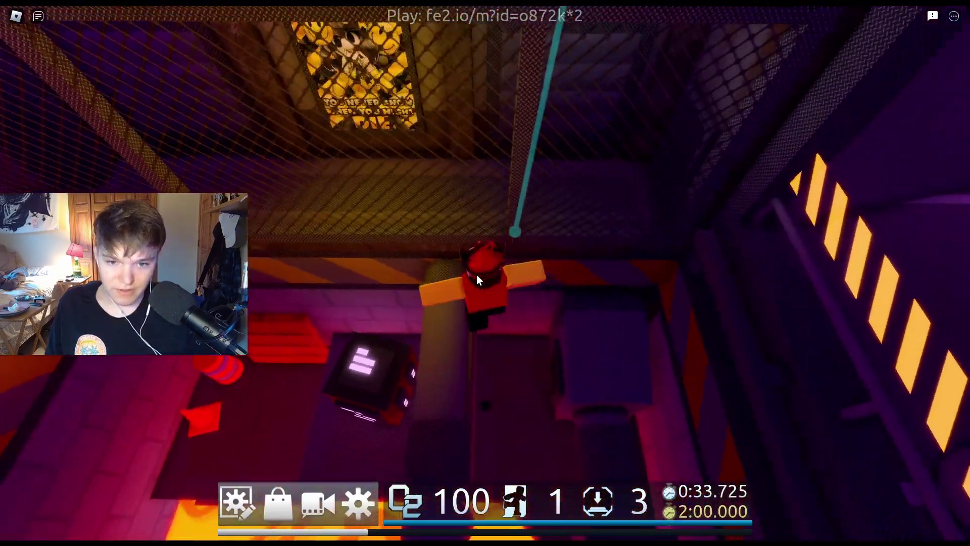
{"action": "key", "text": "w"}
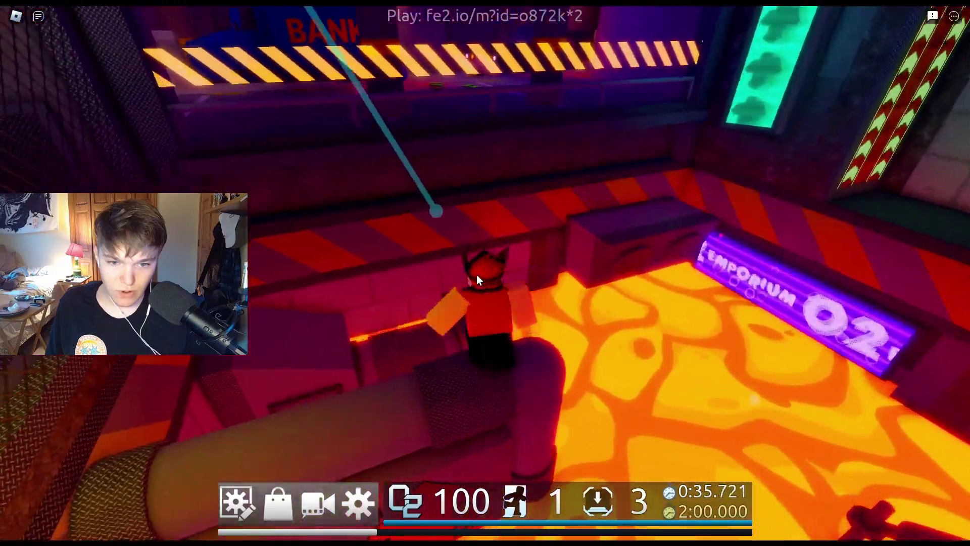
{"action": "key", "text": "w"}
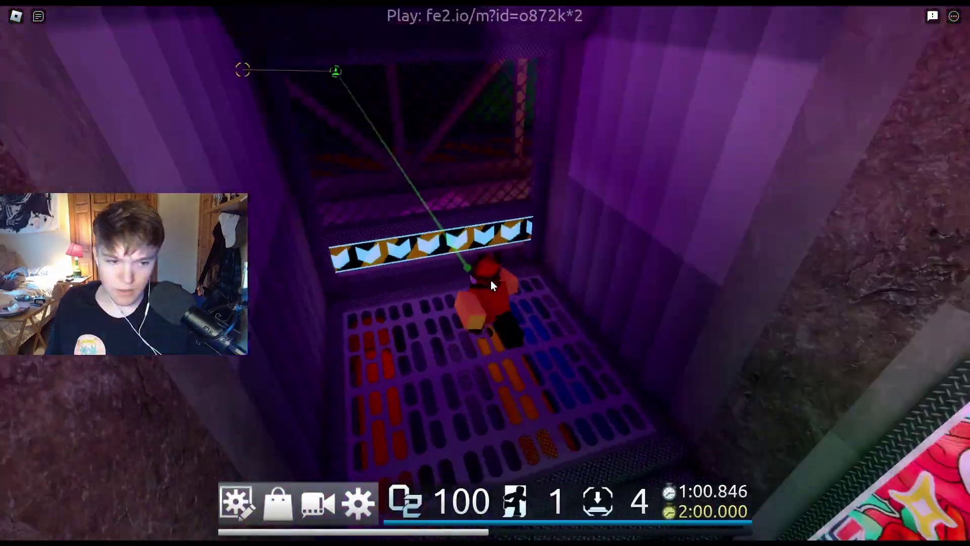
- Move the avatar out of the grated container and over the fenced platform into the pit room with the "Do Not Enter" signs
{"action": "key", "text": "w"}
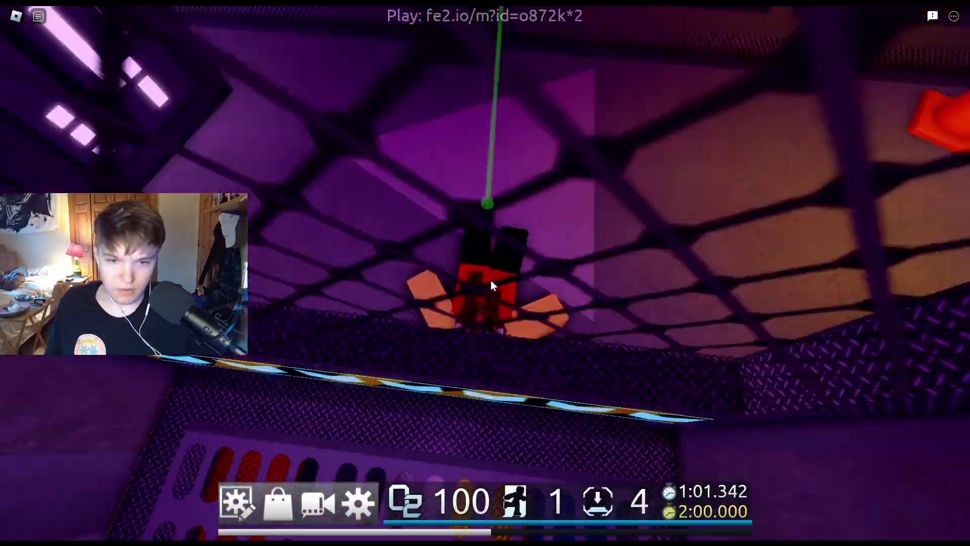
{"action": "key", "text": "w"}
{"action": "key", "text": "space"}
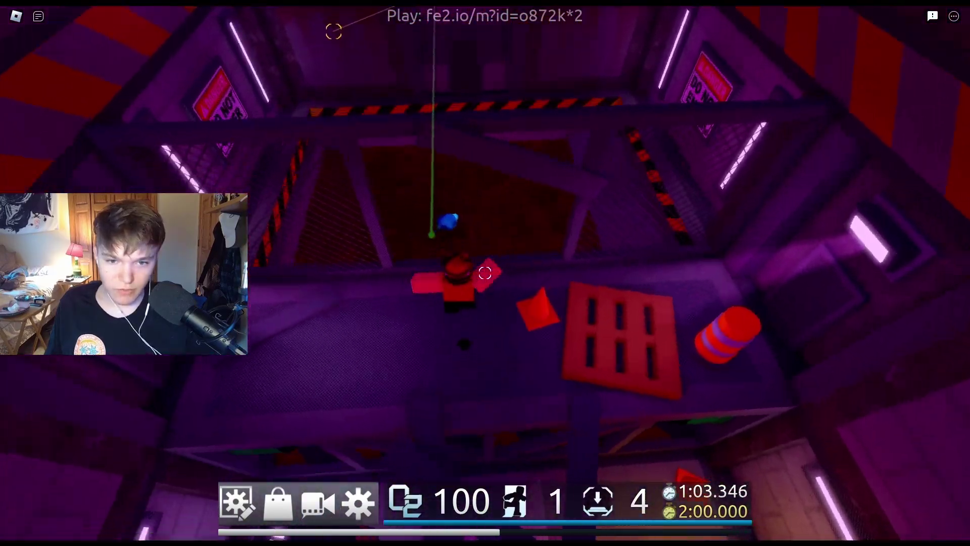
{"action": "key", "text": "shift"}
{"action": "right_click_drag", "start_coordinate": [480, 276], "coordinate": [479, 275]}
{"action": "key", "text": "shift"}
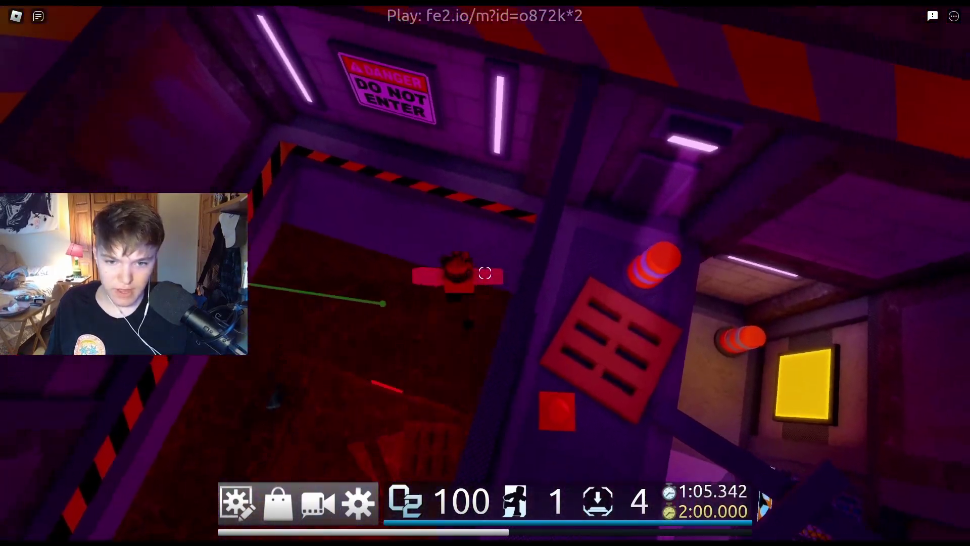
{"action": "key", "text": "w"}
{"action": "key", "text": "space"}
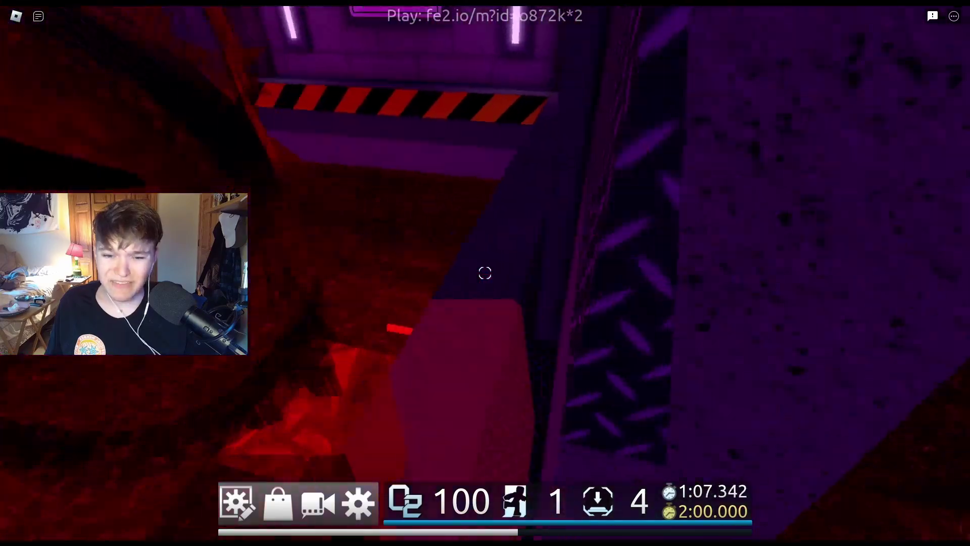
{"action": "key", "text": "shift"}
{"action": "key", "text": "space"}
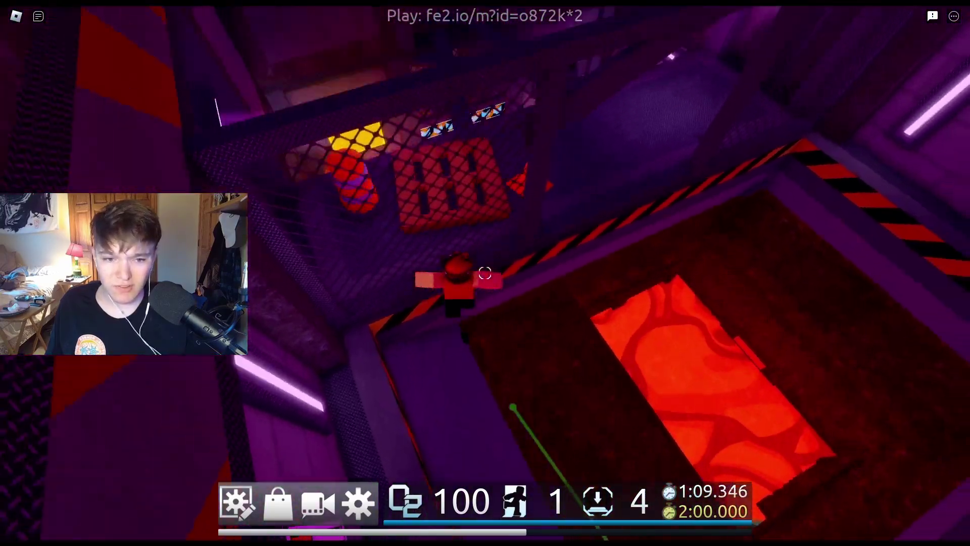
- Try to drop into the pit and dive through the lava shaft toward the next button
{"action": "right_click_drag", "start_coordinate": [483, 272], "coordinate": [484, 272]}
{"action": "key", "text": "shift"}
{"action": "key", "text": "shift"}
{"action": "key", "text": "e"}
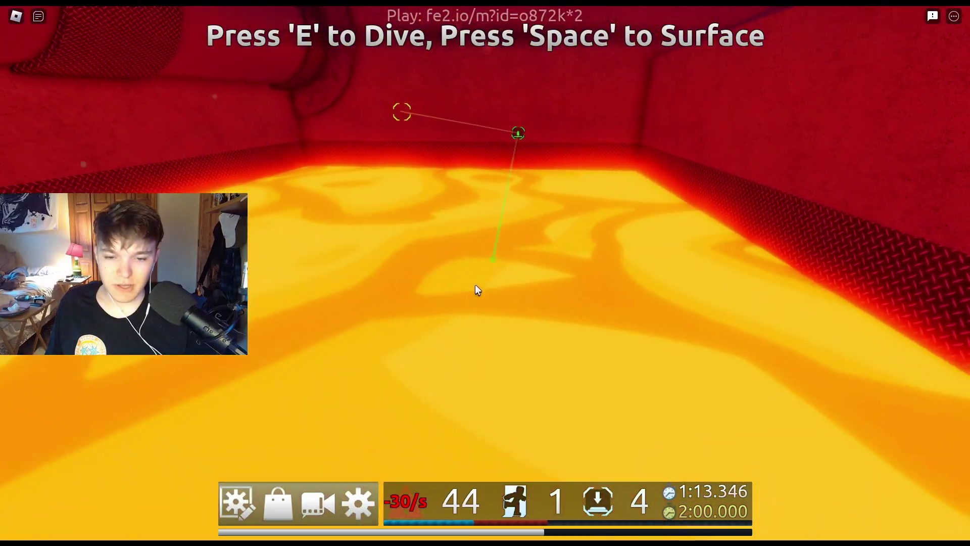
{"action": "key", "text": "shift"}
{"action": "key", "text": "shift"}
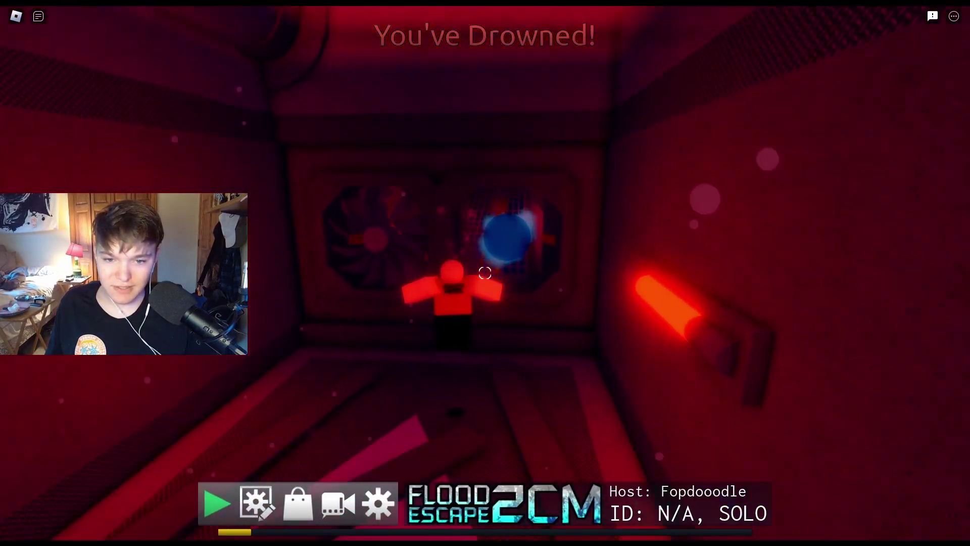
{"action": "left_click", "coordinate": [256, 501]}
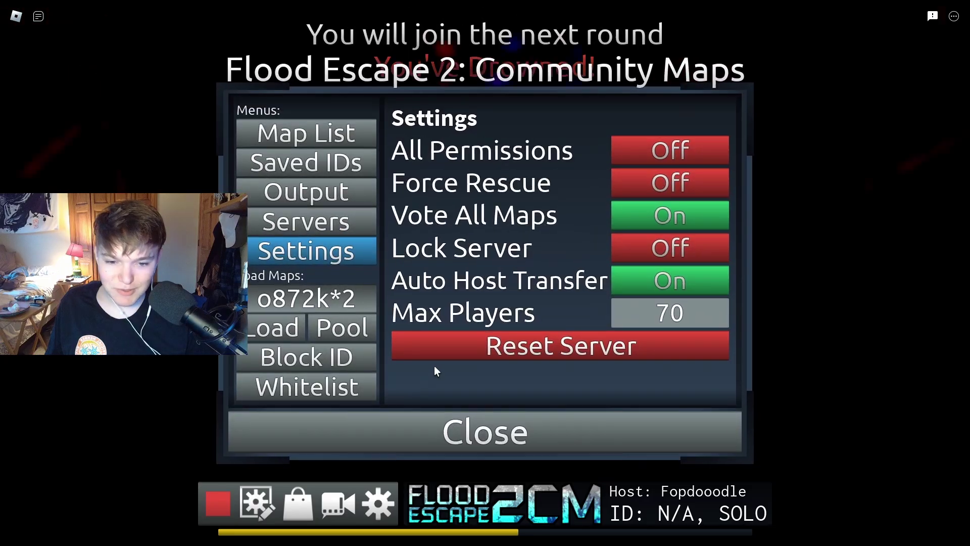
{"action": "left_click", "coordinate": [249, 500]}
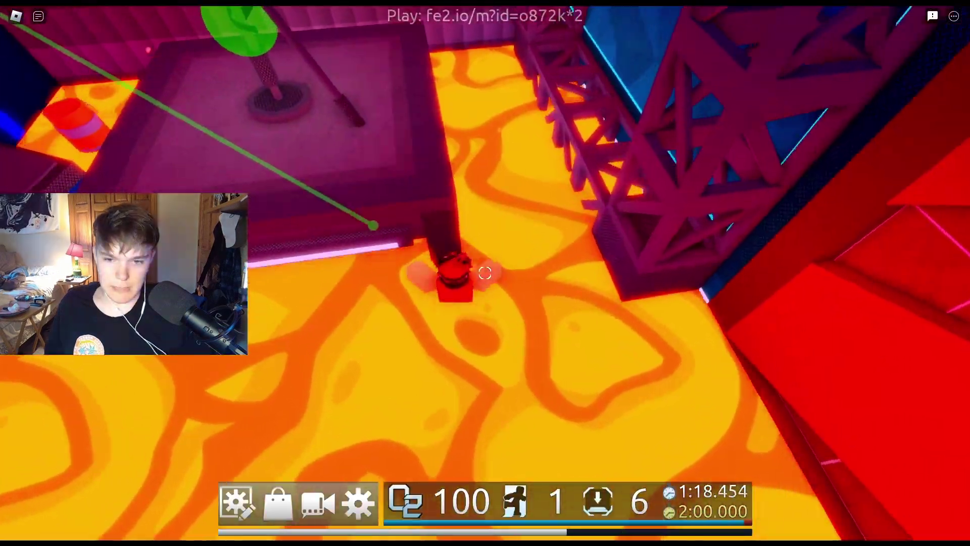
- Cross the lava and climb the truss on the neon-lit building toward the sixth button
{"action": "key", "text": "w"}
{"action": "right_click_drag", "start_coordinate": [484, 272], "coordinate": [484, 272]}
{"action": "key", "text": "w"}
{"action": "key", "text": "shift"}
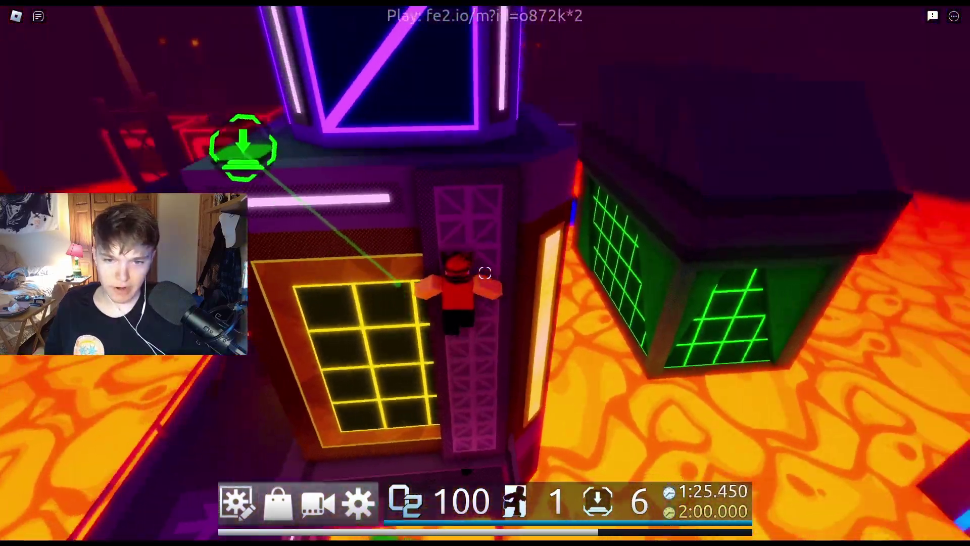
{"action": "key", "text": "shift"}
{"action": "right_click_drag", "start_coordinate": [427, 286], "coordinate": [426, 286]}
{"action": "key", "text": "space"}
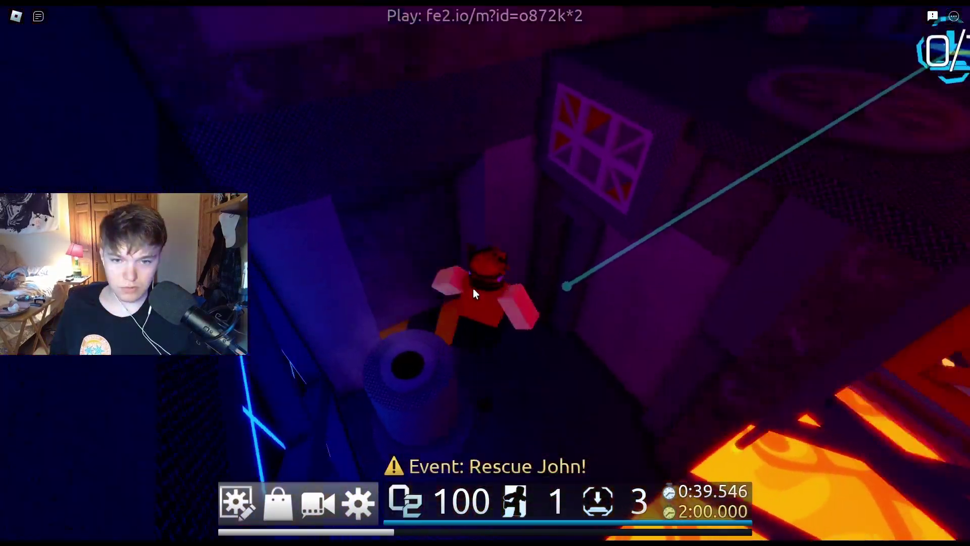
- Move the avatar up the dark structure above the lava and activate the sixth button
{"action": "key", "text": "w"}
{"action": "key", "text": "space"}
{"action": "right_click_drag", "start_coordinate": [472, 289], "coordinate": [479, 273]}
{"action": "key", "text": "shift"}
{"action": "key", "text": "shift"}
{"action": "key", "text": "w"}
{"action": "key", "text": "space"}
{"action": "key", "text": "w"}
{"action": "key", "text": "space"}
{"action": "key", "text": "w"}
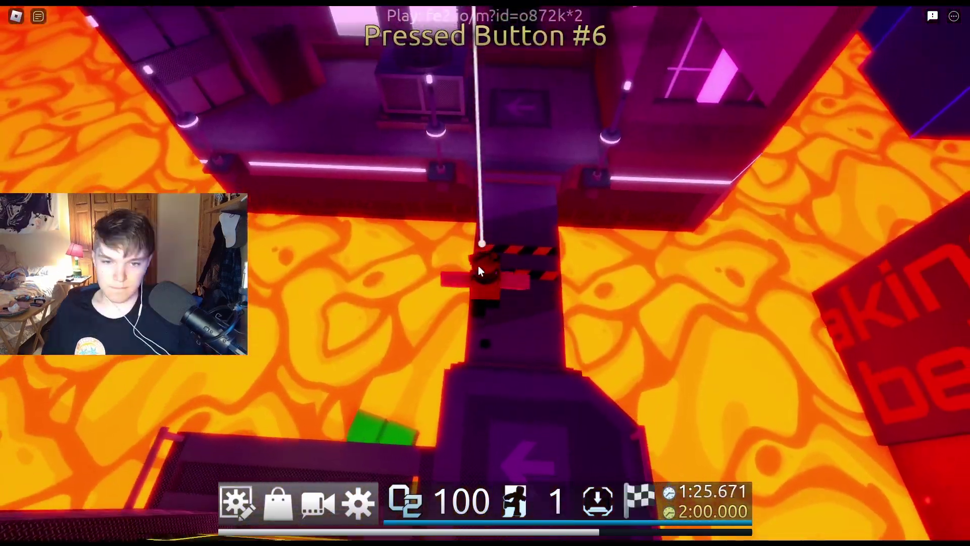
- Cross the striped walkway to the neon rooftop and take the avatar past the fan unit and crate ledge into the metal passage
{"action": "key", "text": "w"}
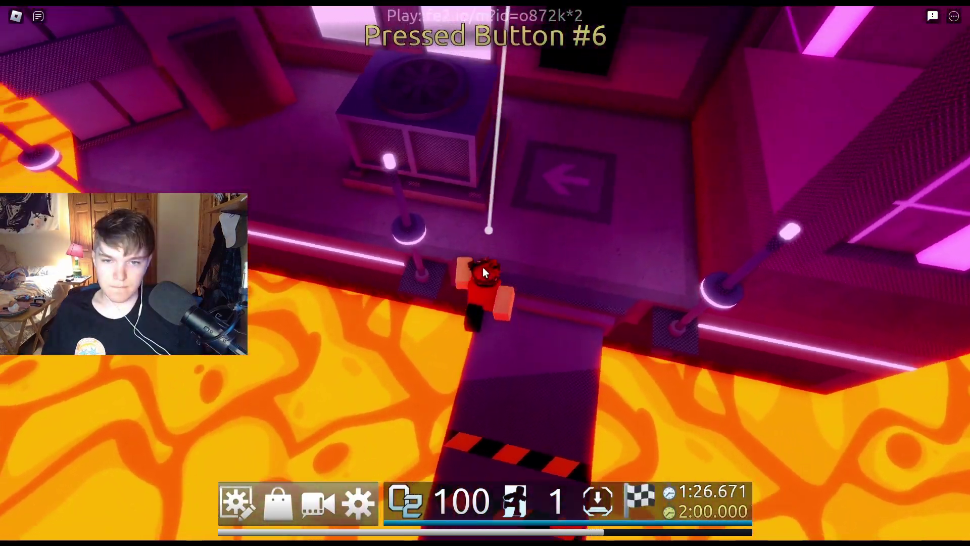
{"action": "key", "text": "w"}
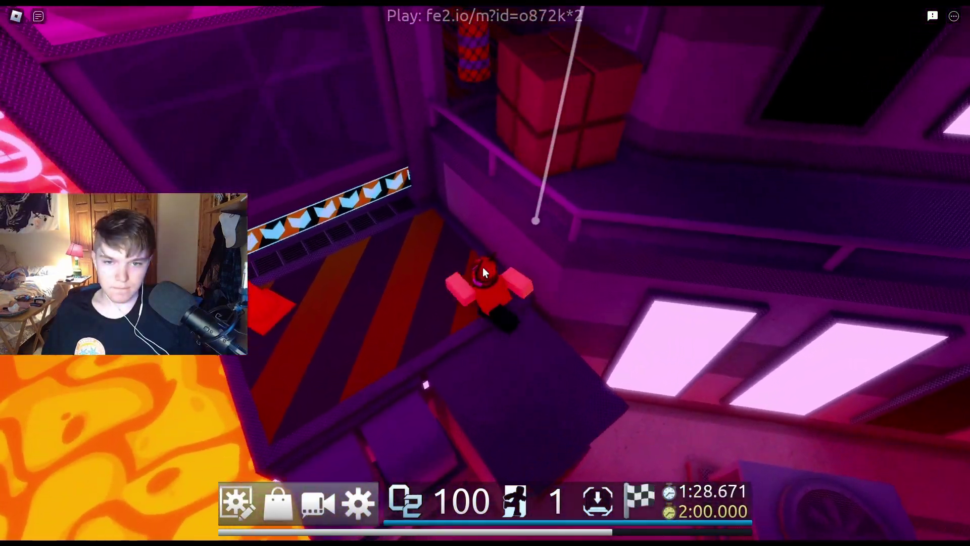
{"action": "key", "text": "w"}
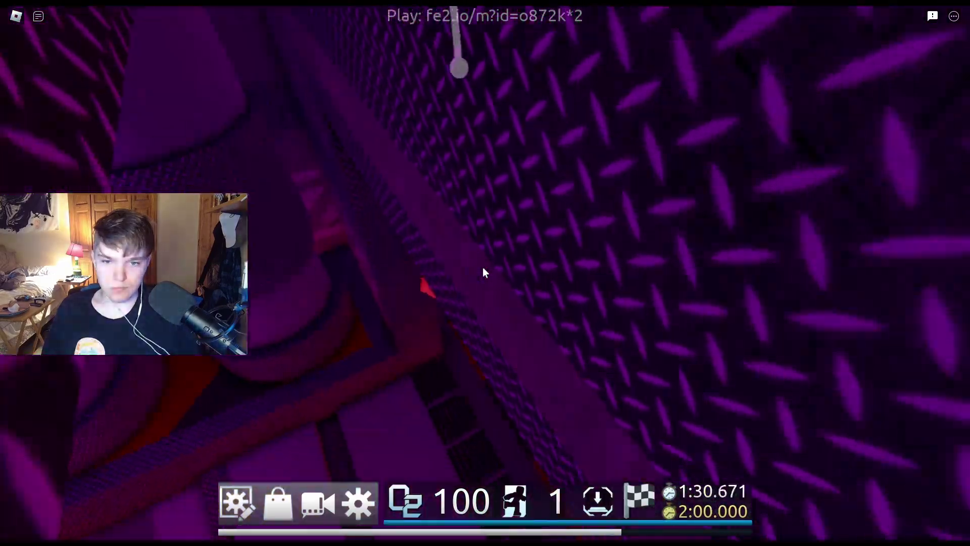
{"action": "key", "text": "w"}
{"action": "key", "text": "space"}
{"action": "key", "text": "space"}
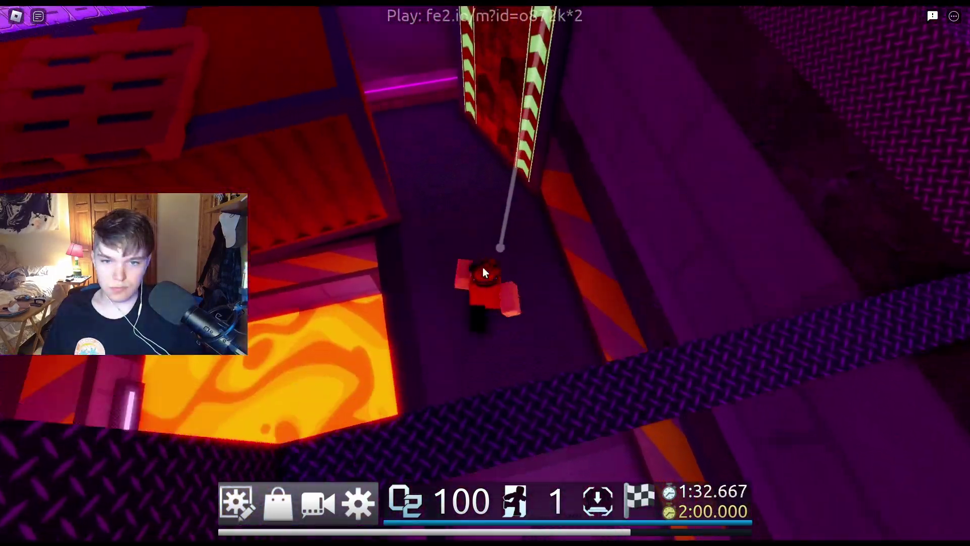
- Jump the lava to the grated truss, climb it and cross the girders to the platform with the green and red screens
{"action": "key", "text": "w"}
{"action": "key", "text": "space"}
{"action": "key", "text": "space"}
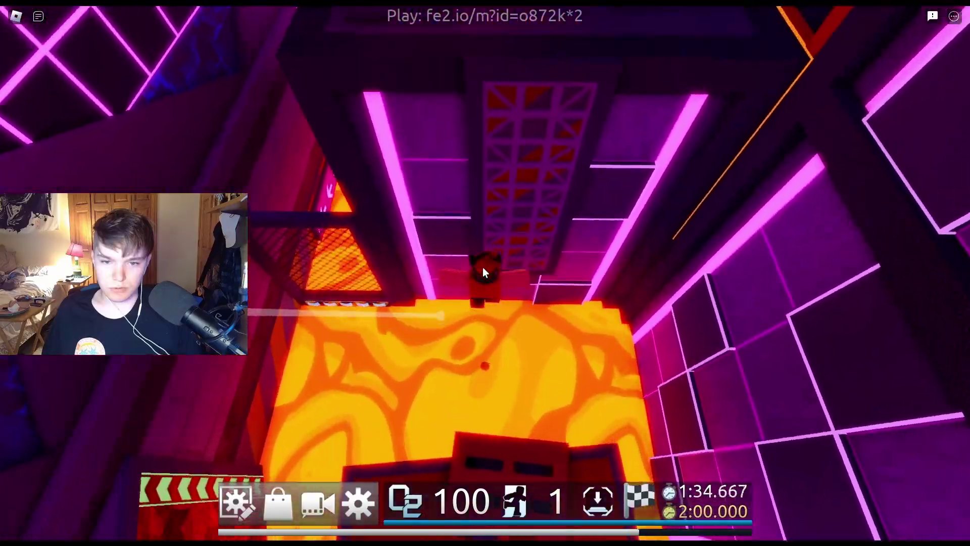
{"action": "key", "text": "w"}
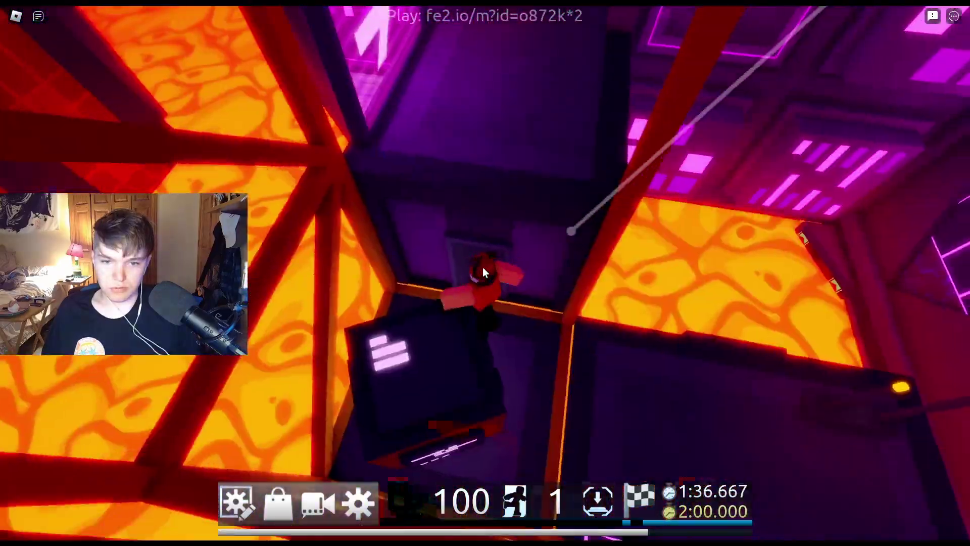
{"action": "key", "text": "w"}
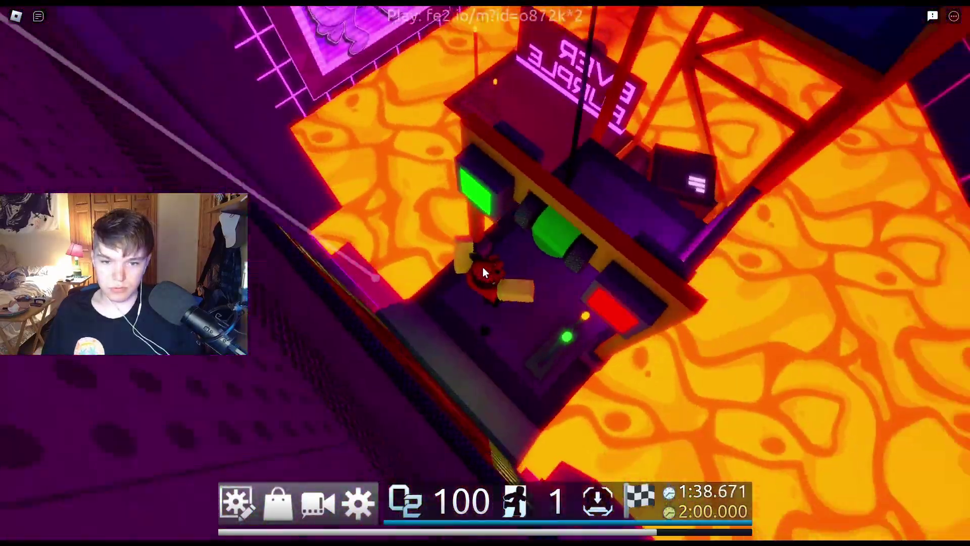
- Jump across the broken walkway over the lava and enter the striped exit to escape Cyberpunk District
{"action": "key", "text": "space"}
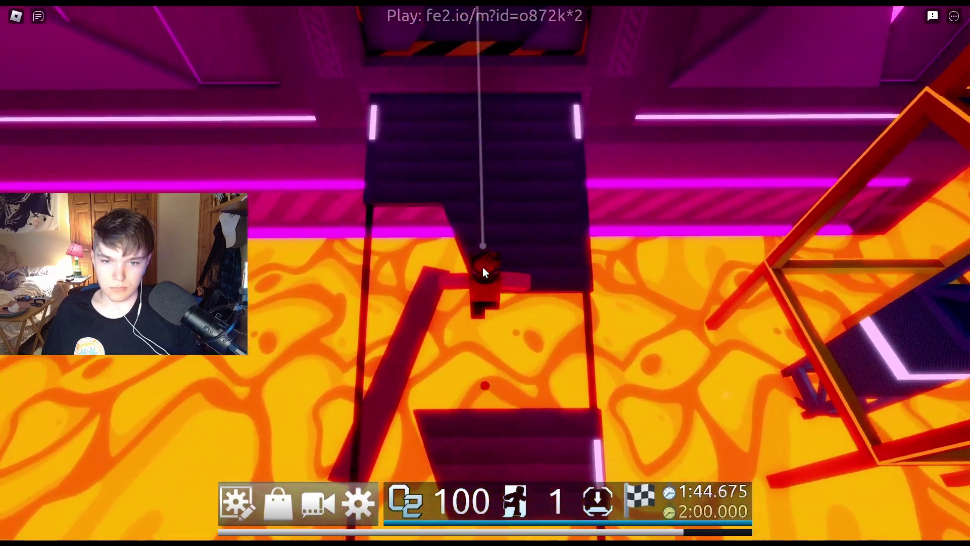
{"action": "key", "text": "shift"}
{"action": "key", "text": "shift"}
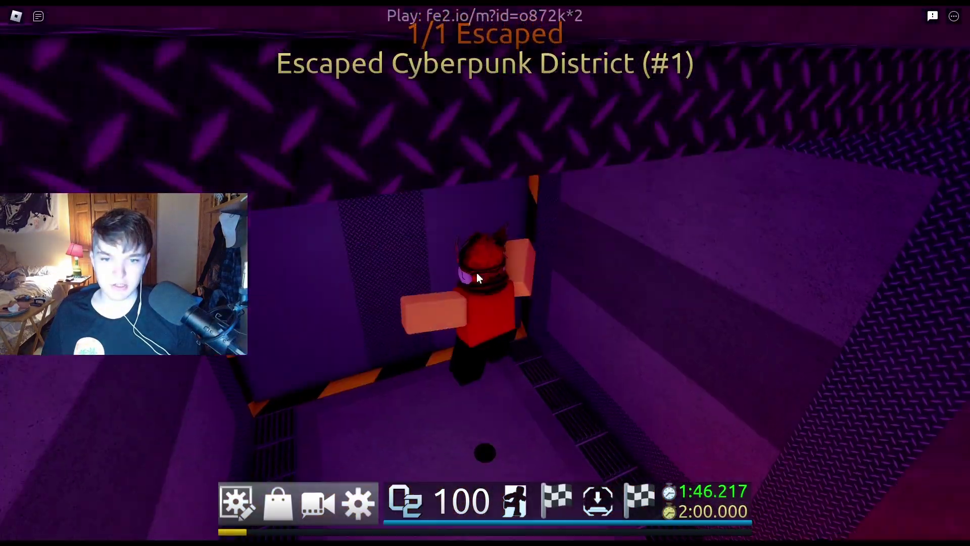
{"action": "right_click_drag", "start_coordinate": [477, 274], "coordinate": [477, 273]}
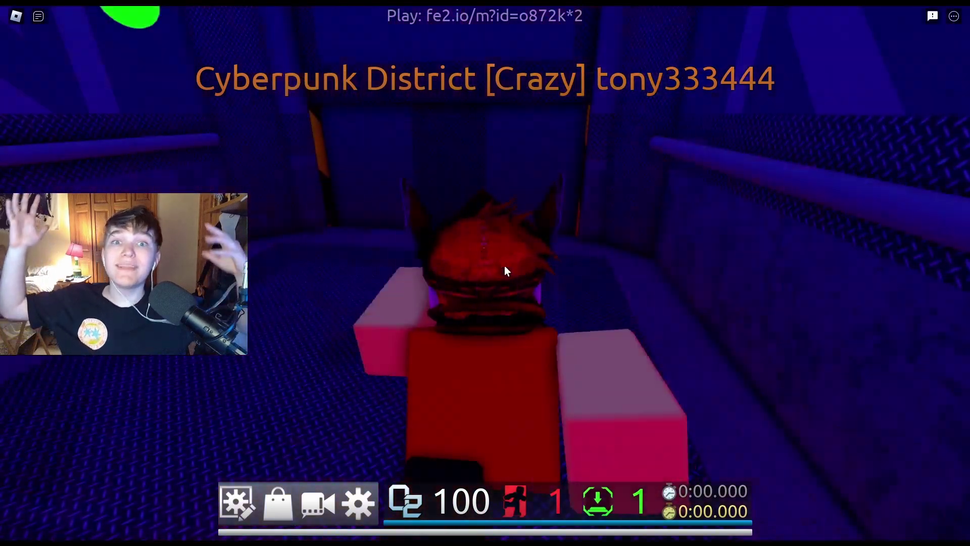
- Walk the avatar out of the starting container toward the red-lit area with the yellow truss in a new round
{"action": "key", "text": "w"}
{"action": "key", "text": "d"}
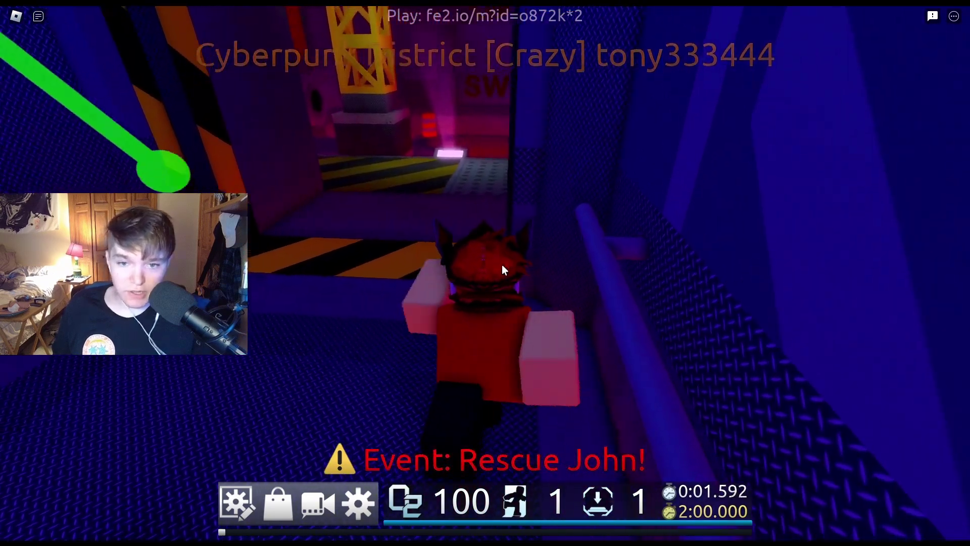
{"action": "key", "text": "s"}
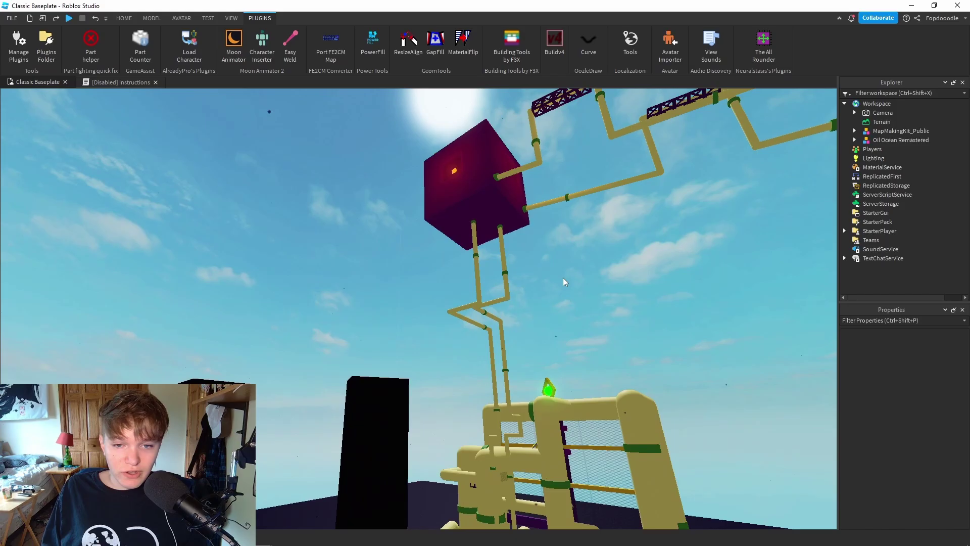
- Switch to Roblox Studio and look over the pipes and platforms of the Oil Ocean Remastered map
{"action": "right_click_drag", "start_coordinate": [562, 278], "coordinate": [536, 378]}
{"action": "key", "text": "w"}
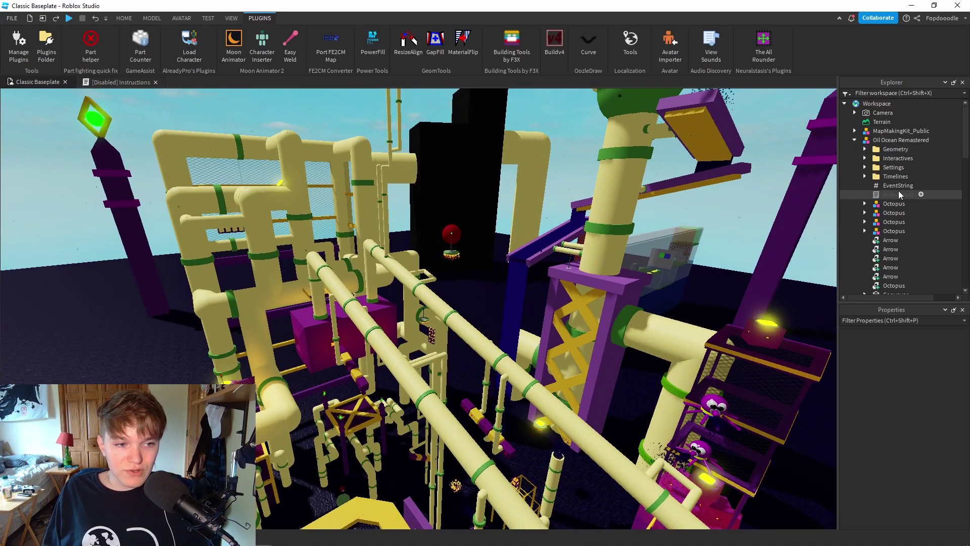
{"action": "mouse_move", "coordinate": [536, 232]}
{"action": "right_mouse_down"}
{"action": "mouse_move", "coordinate": [531, 227]}
{"action": "mouse_move", "coordinate": [569, 222]}
{"action": "mouse_move", "coordinate": [543, 222]}
{"action": "right_mouse_up"}
{"action": "key", "text": "s"}
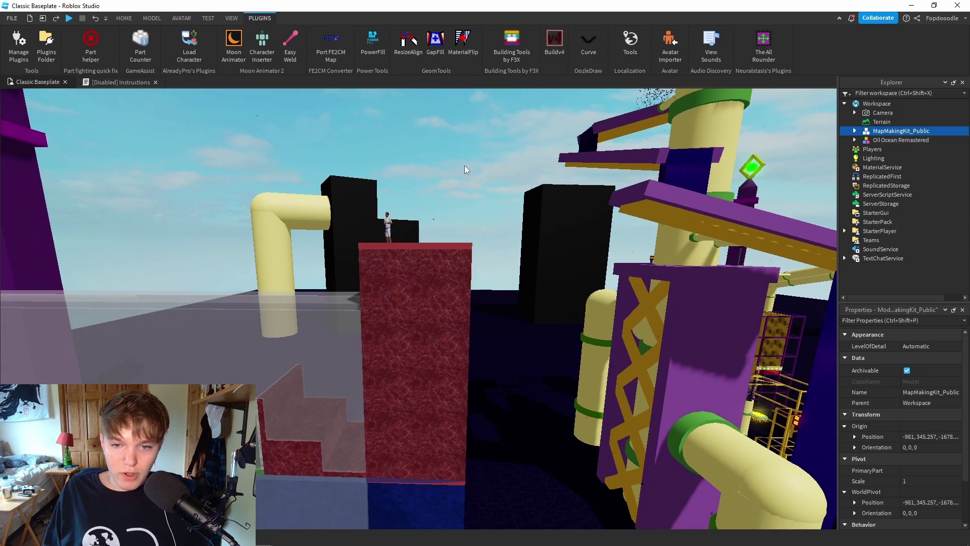
- Expand the MapMakingKit_Public model and examine its red spawn tower in the viewport
{"action": "left_click", "coordinate": [474, 294]}
{"action": "key", "text": "s"}
{"action": "key", "text": "w"}
{"action": "left_click", "coordinate": [477, 304]}
{"action": "scroll", "coordinate": [476, 304], "scroll_direction": "up", "scroll_amount": 5}
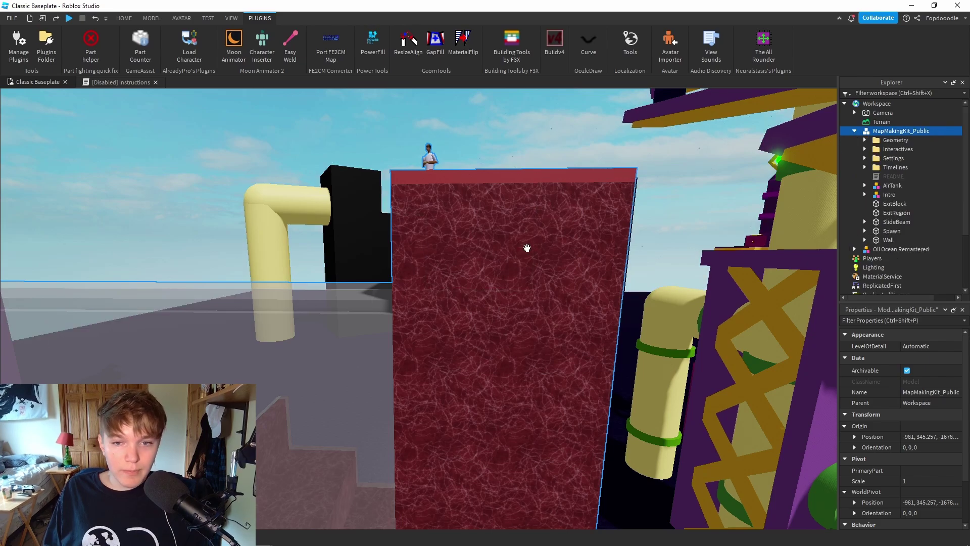
{"action": "key", "text": "s"}
{"action": "right_click_drag", "start_coordinate": [512, 254], "coordinate": [512, 254]}
{"action": "key", "text": "q"}
{"action": "key", "text": "e"}
{"action": "key", "text": "a"}
{"action": "key", "text": "q"}
{"action": "key", "text": "w"}
{"action": "key", "text": "s"}
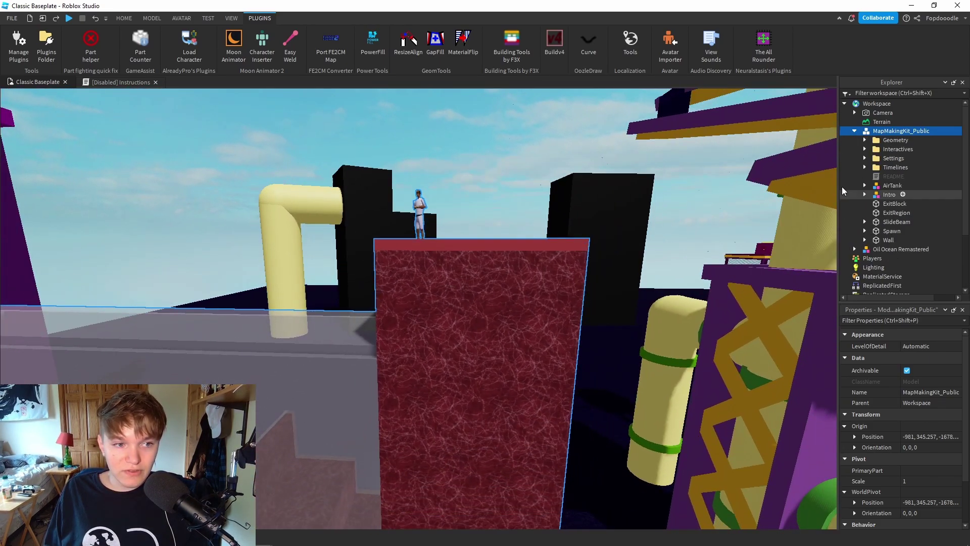
- Open the kit's README script, read through its timelines documentation, and return to the Classic Baseplate view
{"action": "double_click", "coordinate": [893, 177]}
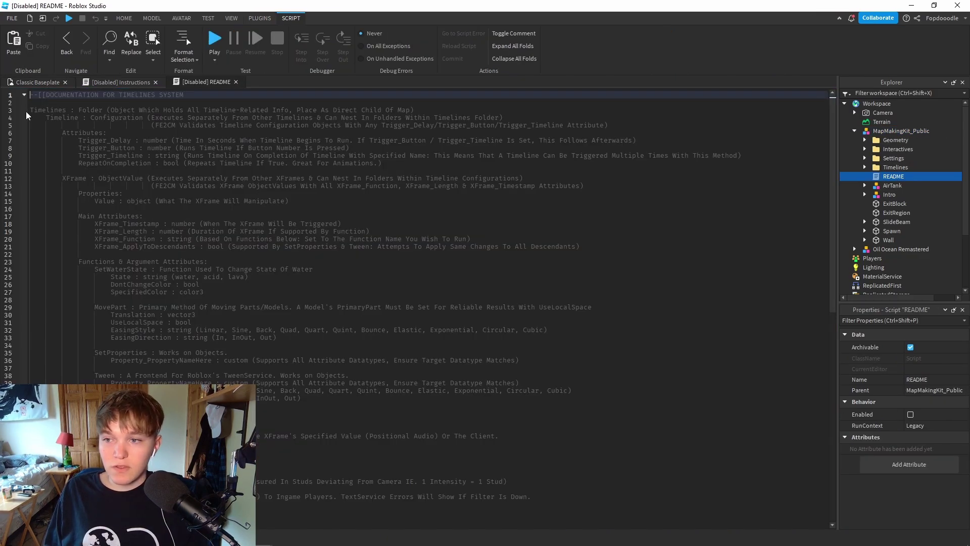
{"action": "left_click_drag", "start_coordinate": [33, 109], "coordinate": [429, 360]}
{"action": "scroll", "coordinate": [388, 373], "scroll_direction": "down", "scroll_amount": 3}
{"action": "left_click_drag", "start_coordinate": [387, 373], "coordinate": [497, 415]}
{"action": "scroll", "coordinate": [430, 232], "scroll_direction": "up", "scroll_amount": 4}
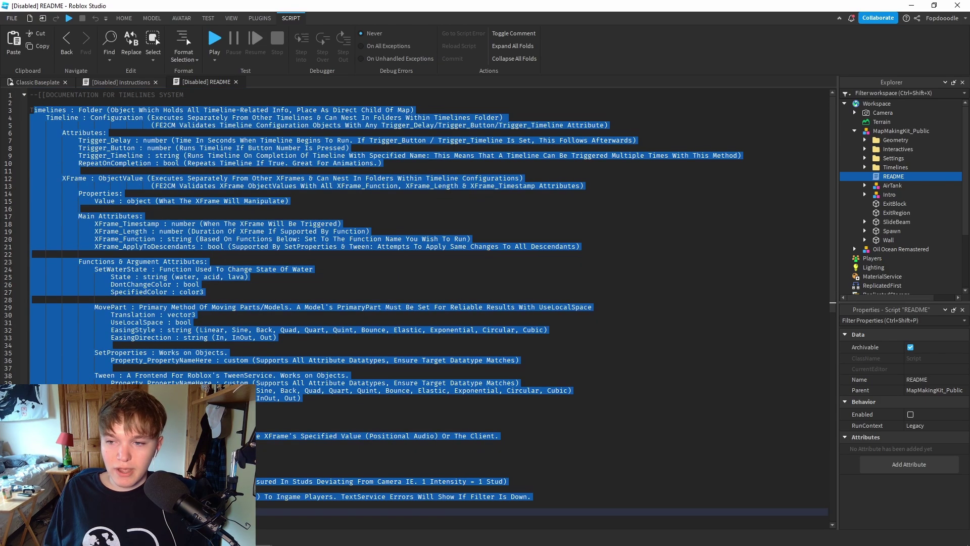
{"action": "left_click", "coordinate": [181, 236]}
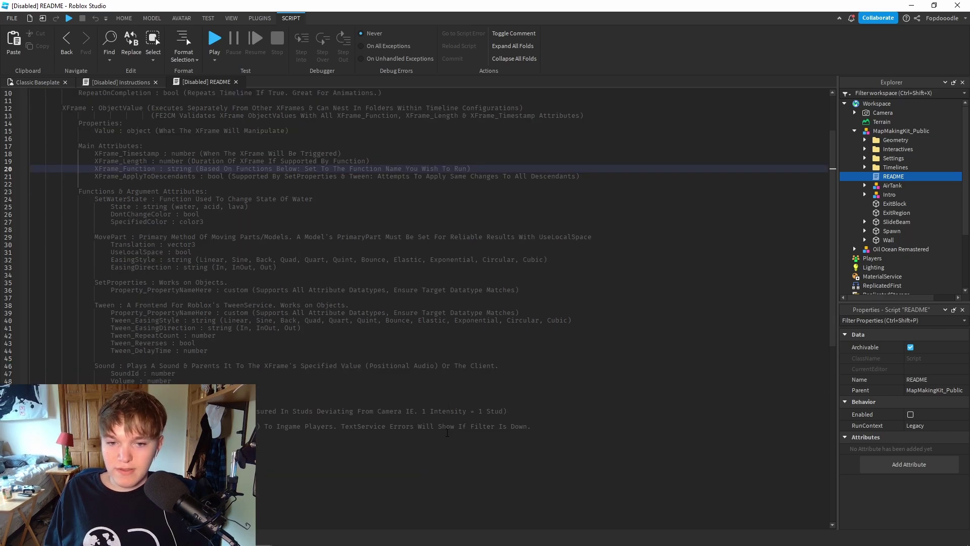
{"action": "left_click_drag", "start_coordinate": [86, 148], "coordinate": [202, 299]}
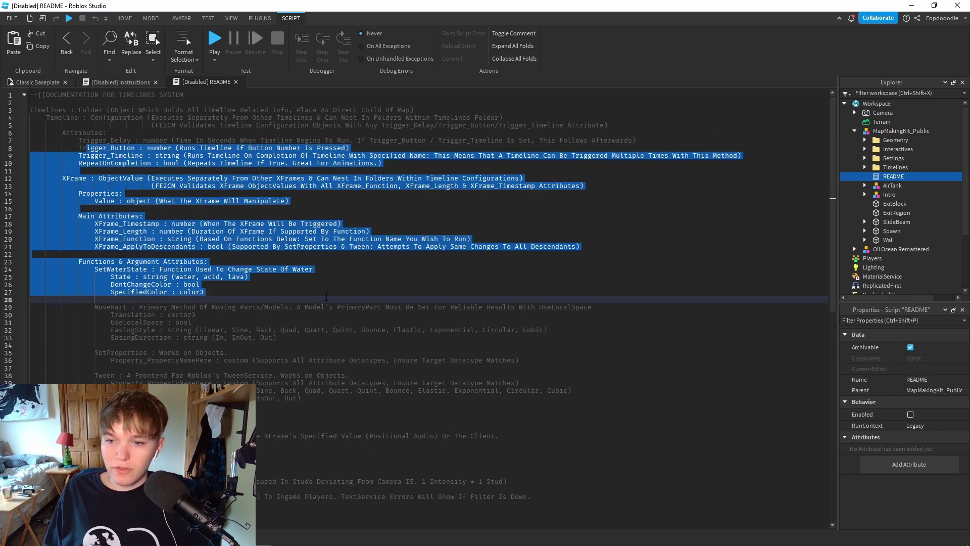
{"action": "left_click", "coordinate": [202, 299]}
{"action": "left_click", "coordinate": [119, 83]}
{"action": "left_click", "coordinate": [46, 85]}
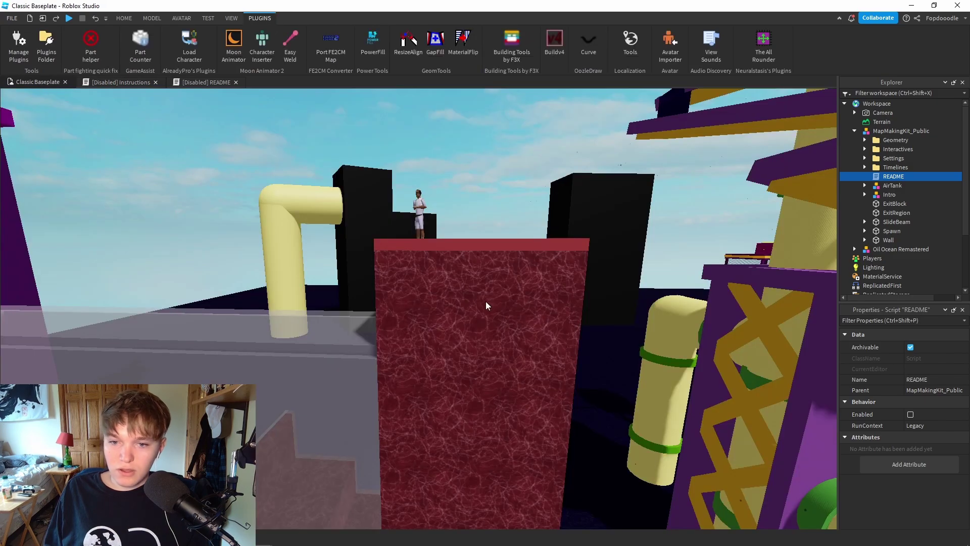
- View the kit's example course and red tower from above and from the side
{"action": "key", "text": "e"}
{"action": "key", "text": "q"}
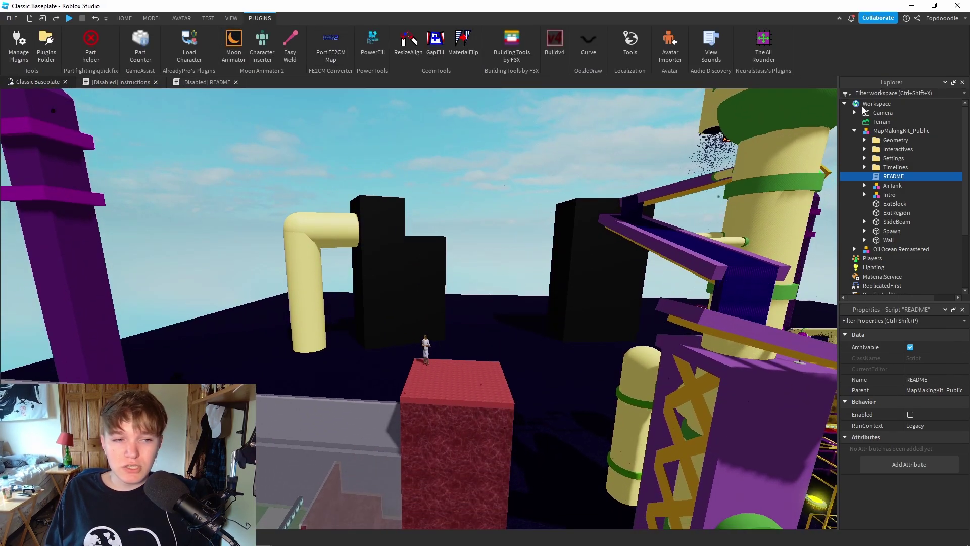
{"action": "right_click_drag", "start_coordinate": [542, 181], "coordinate": [542, 182]}
{"action": "key", "text": "q"}
{"action": "right_click_drag", "start_coordinate": [500, 251], "coordinate": [500, 251]}
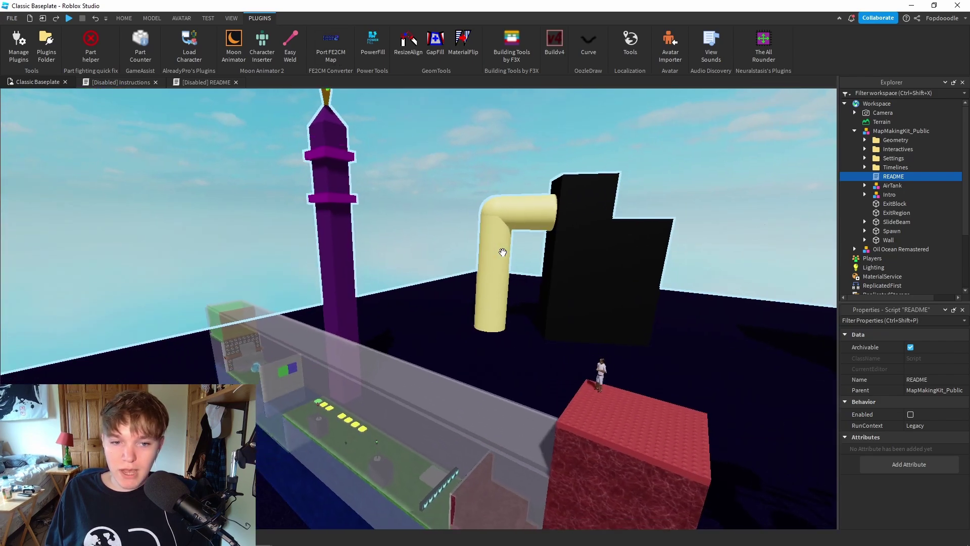
{"action": "key", "text": "s"}
{"action": "right_click_drag", "start_coordinate": [474, 286], "coordinate": [472, 282]}
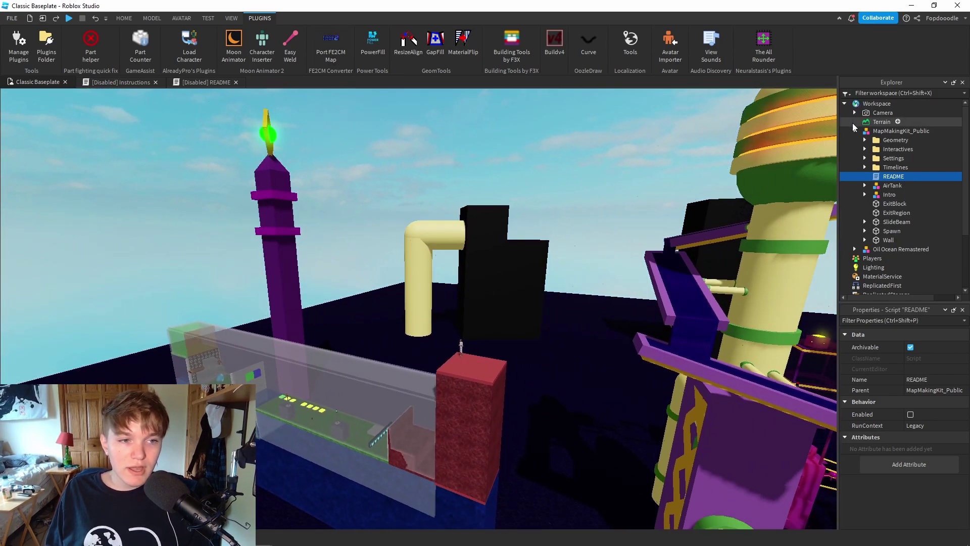
- Collapse MapMakingKit_Public, focus the view on Oil Ocean Remastered, and select the Timelines folder inside it
{"action": "left_click", "coordinate": [854, 131]}
{"action": "left_click", "coordinate": [864, 140]}
{"action": "key", "text": "f"}
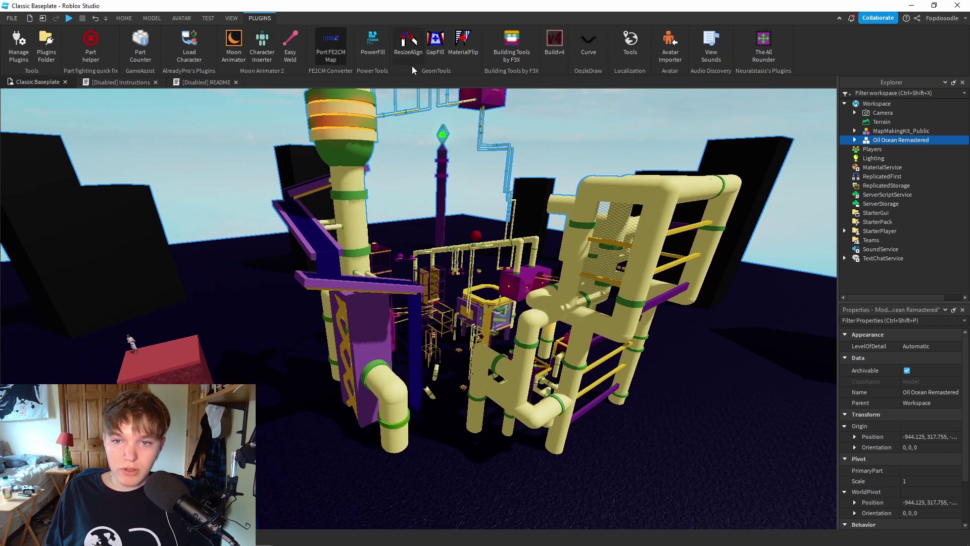
{"action": "left_click", "coordinate": [855, 140]}
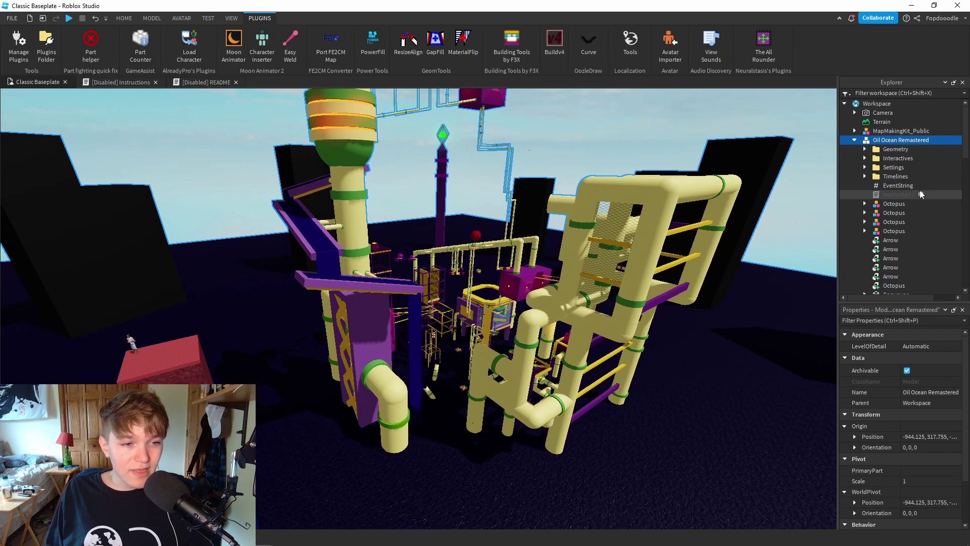
{"action": "left_click", "coordinate": [896, 177]}
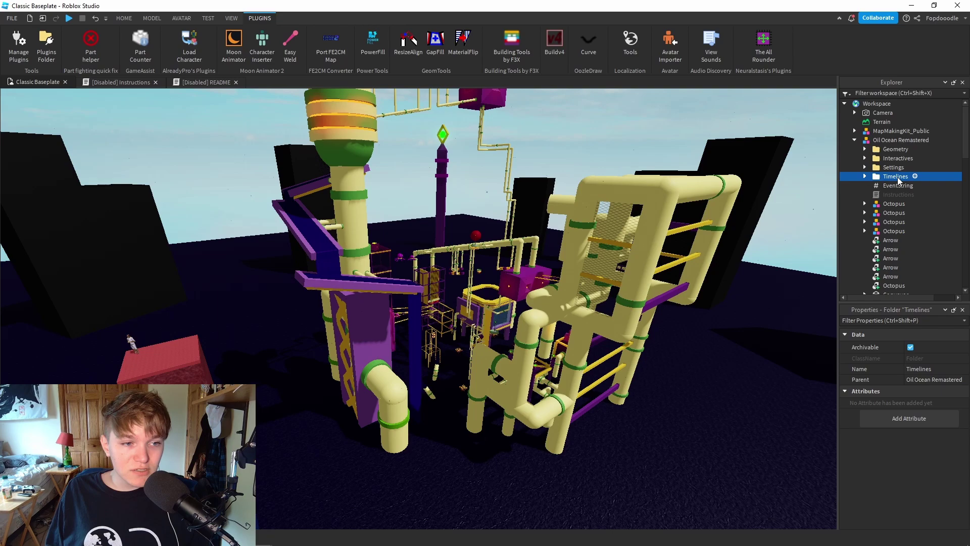
{"action": "key", "text": "f"}
- Inspect the Lighting and Rescue configurations in Oil Ocean Remastered's Settings folder
{"action": "left_click", "coordinate": [864, 167]}
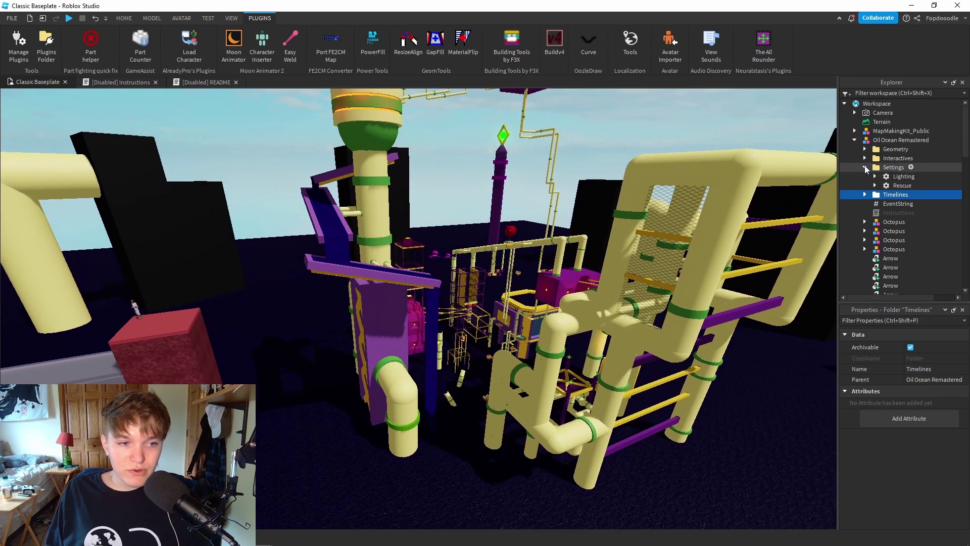
{"action": "left_click", "coordinate": [889, 177]}
{"action": "left_click", "coordinate": [891, 188]}
{"action": "left_click", "coordinate": [864, 167]}
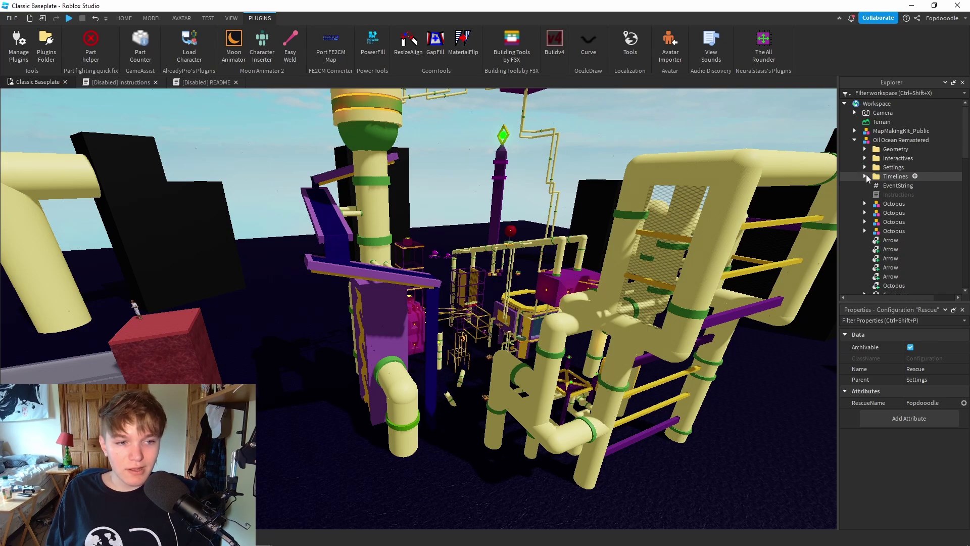
- Expand the Timelines folder and select its LegacyTrigger_Timelines folder, shifting the Explorer to show the full names
{"action": "left_click", "coordinate": [865, 176]}
{"action": "left_click", "coordinate": [904, 186]}
{"action": "key", "text": "f"}
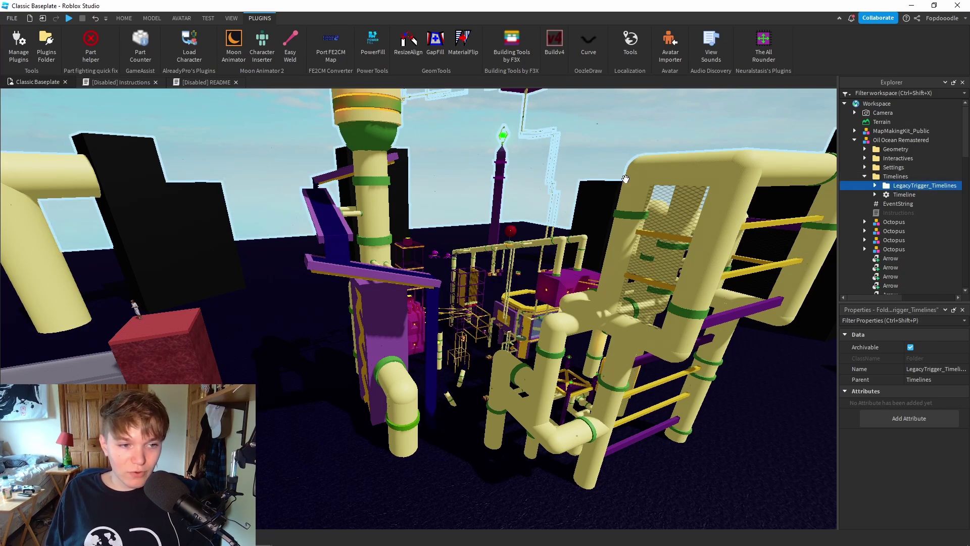
{"action": "left_click_drag", "start_coordinate": [897, 297], "coordinate": [905, 298]}
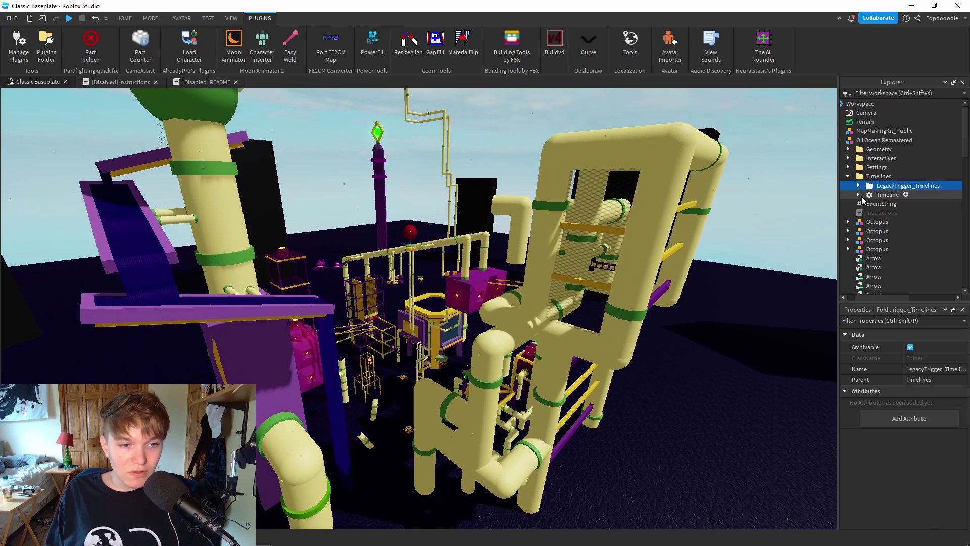
- Expand LegacyTrigger_Timelines and examine the attributes and child events of LegacyTrigger_Button2 and LegacyTrigger_Button3
{"action": "left_click", "coordinate": [858, 185]}
{"action": "left_click", "coordinate": [886, 204]}
{"action": "left_click", "coordinate": [909, 213]}
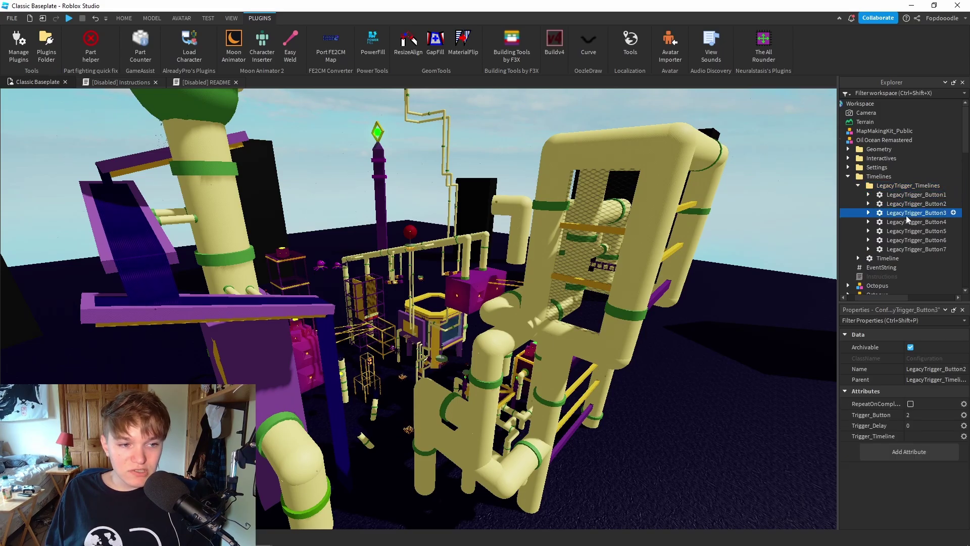
{"action": "key", "text": "f"}
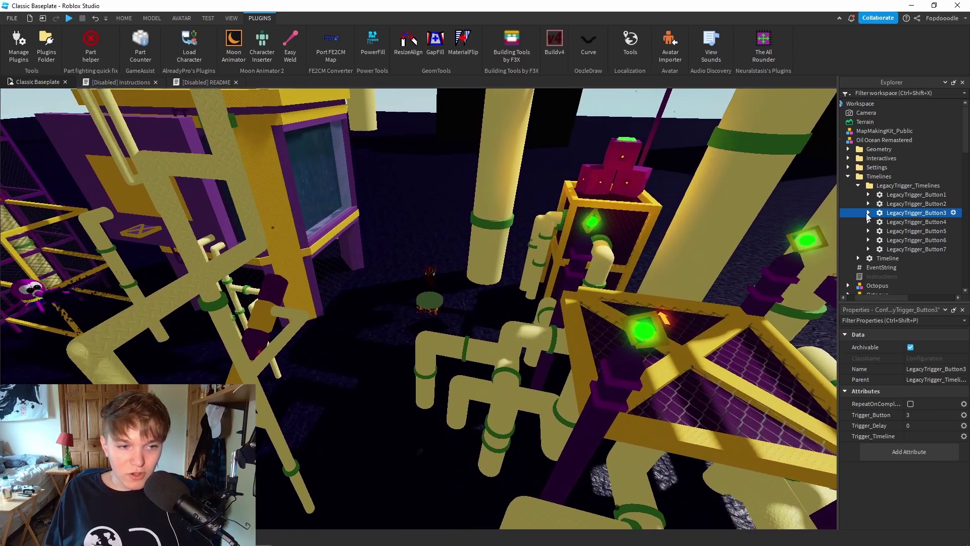
{"action": "left_click", "coordinate": [868, 213]}
{"action": "left_click", "coordinate": [868, 204]}
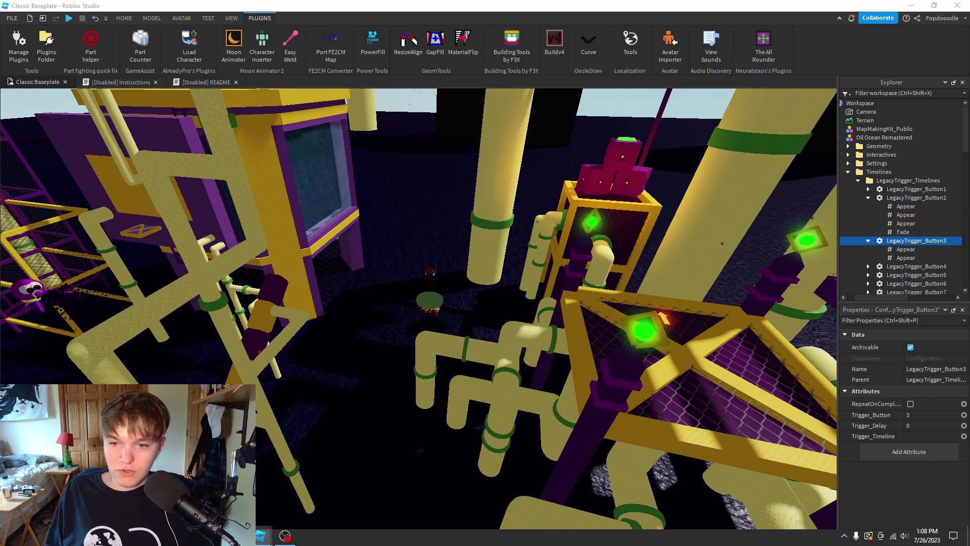
- Examine the Oil Ocean Remastered map's structures from several viewpoints and collapse its Timelines folder
{"action": "key", "text": "alt+Tab"}
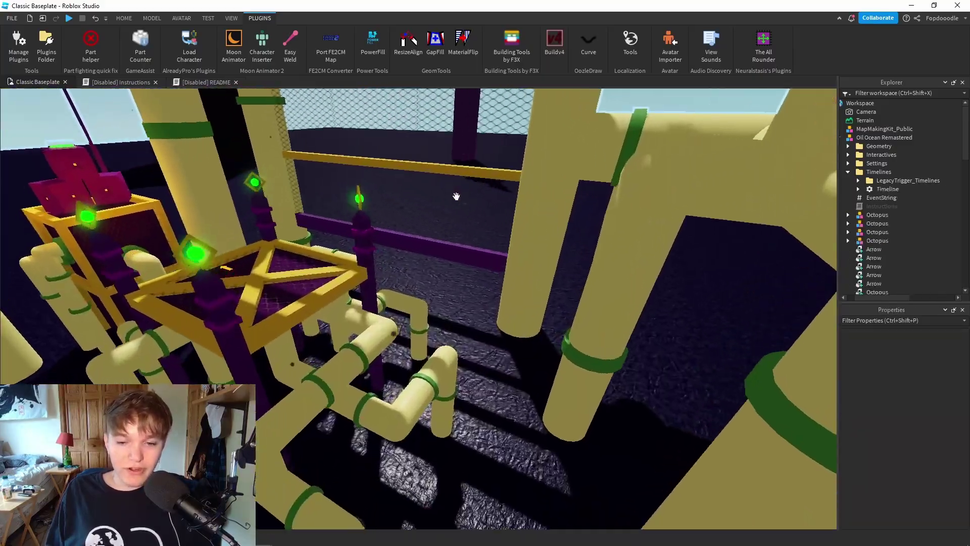
{"action": "right_click_drag", "start_coordinate": [456, 196], "coordinate": [454, 195]}
{"action": "scroll", "coordinate": [456, 197], "scroll_direction": "up", "scroll_amount": 6}
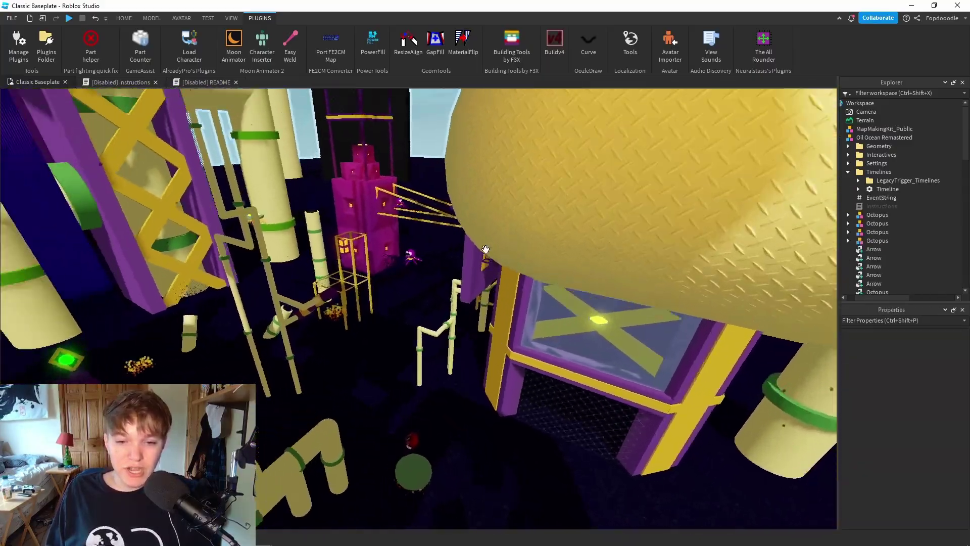
{"action": "key", "text": "w"}
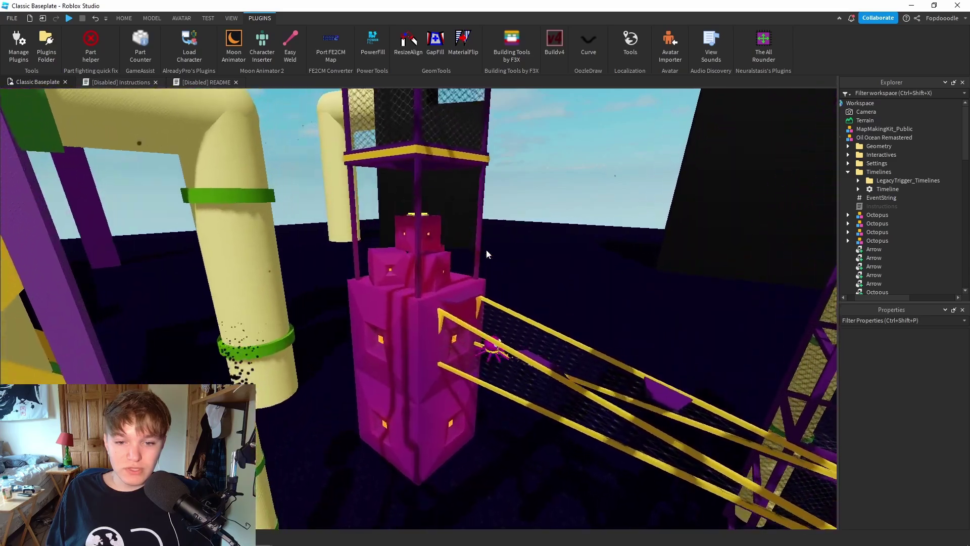
{"action": "key", "text": "w"}
{"action": "right_click_drag", "start_coordinate": [486, 253], "coordinate": [486, 251]}
{"action": "key", "text": "w"}
{"action": "key", "text": "w"}
{"action": "left_click", "coordinate": [863, 176]}
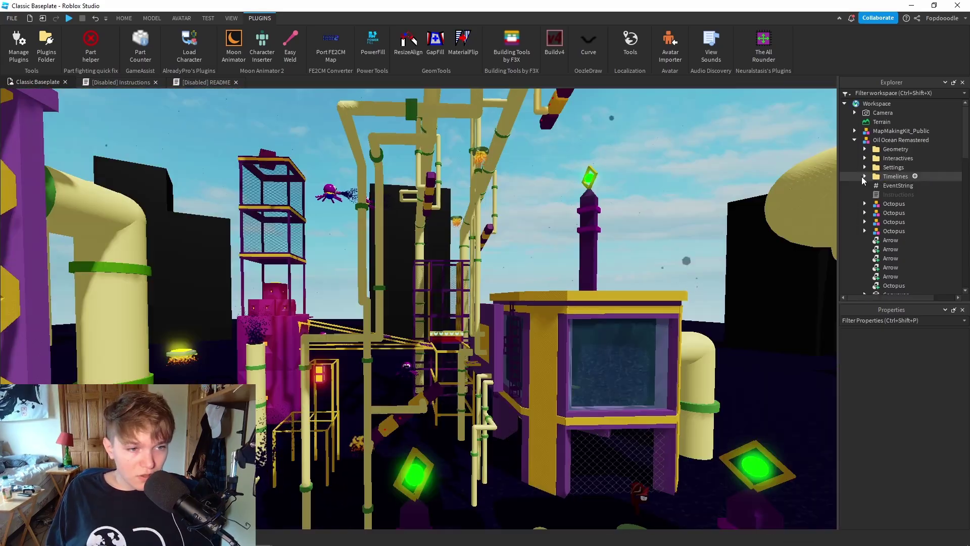
{"action": "right_click_drag", "start_coordinate": [717, 218], "coordinate": [427, 418]}
{"action": "key", "text": "w"}
{"action": "key", "text": "s"}
{"action": "key", "text": "a"}
{"action": "key", "text": "w"}
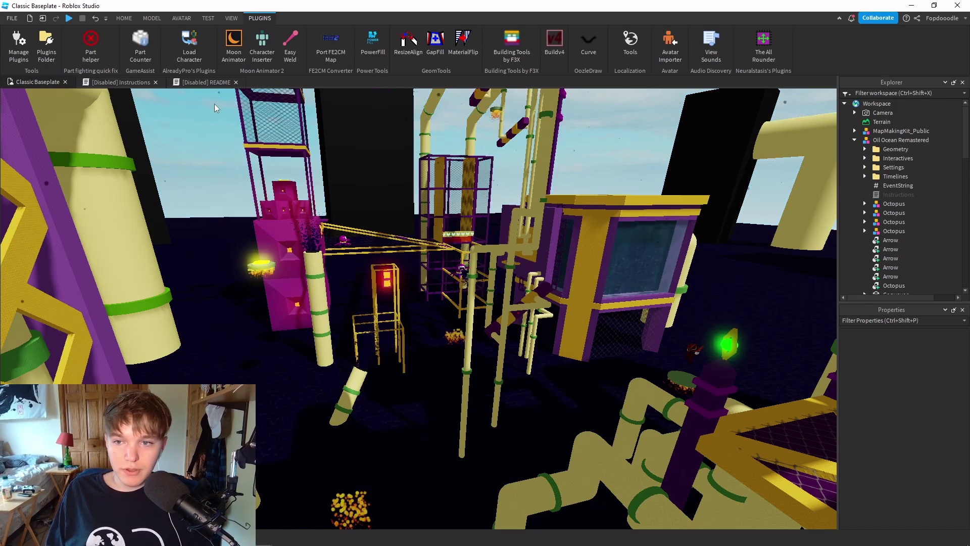
- Review the wait and moveWater lines of the EventString template in the Instructions script, then return to the map view
{"action": "left_click", "coordinate": [203, 82]}
{"action": "left_click", "coordinate": [129, 82]}
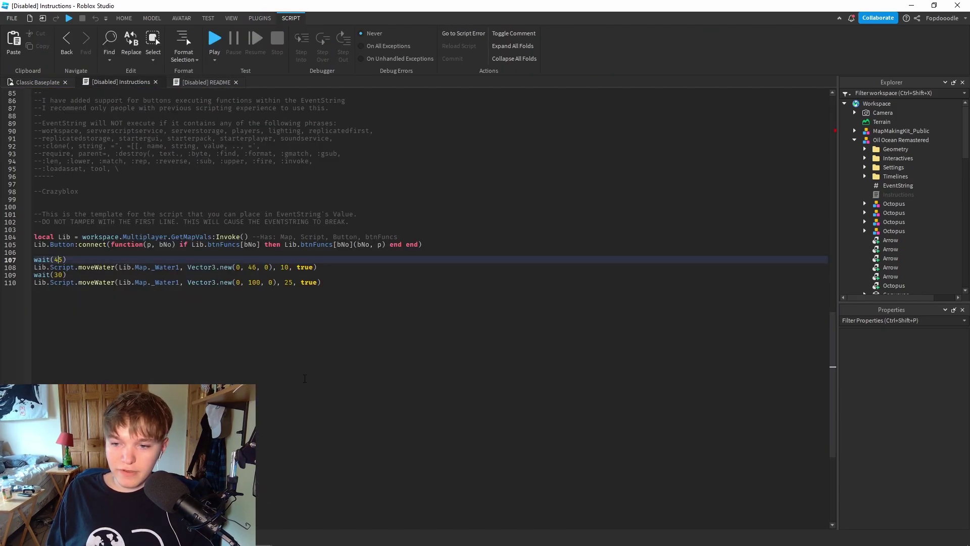
{"action": "key", "text": "shift+Up"}
{"action": "key", "text": "shift+Up"}
{"action": "key", "text": "shift+Up"}
{"action": "key", "text": "shift+Up"}
{"action": "left_click", "coordinate": [51, 83]}
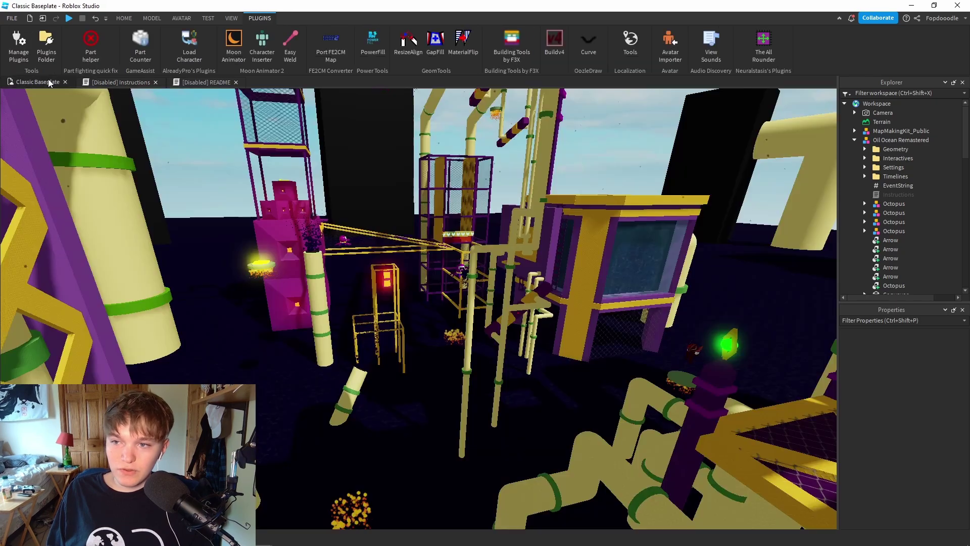
- Expand the Timelines folder and inspect the attributes of its Timeline configuration and the XFrame inside it
{"action": "left_click", "coordinate": [864, 177]}
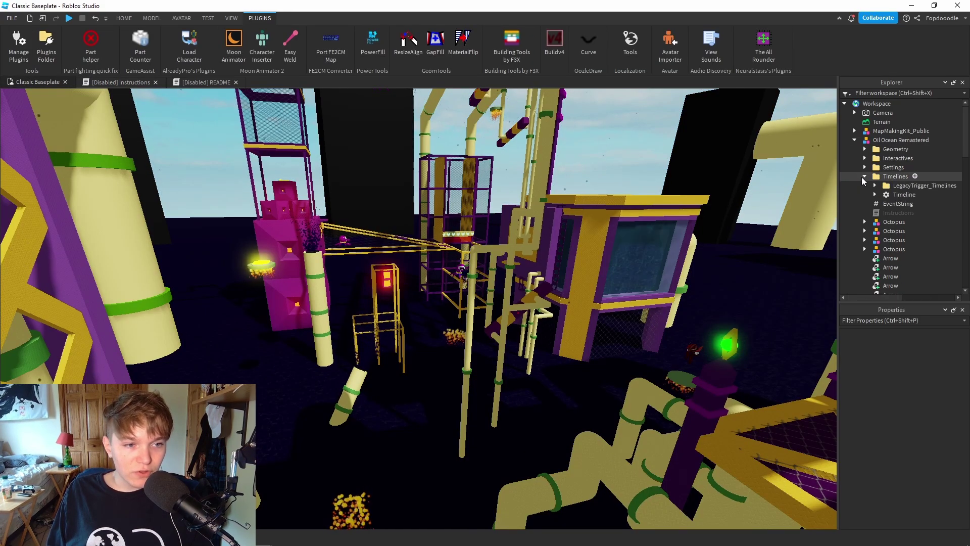
{"action": "left_click", "coordinate": [895, 198]}
{"action": "left_click", "coordinate": [875, 195]}
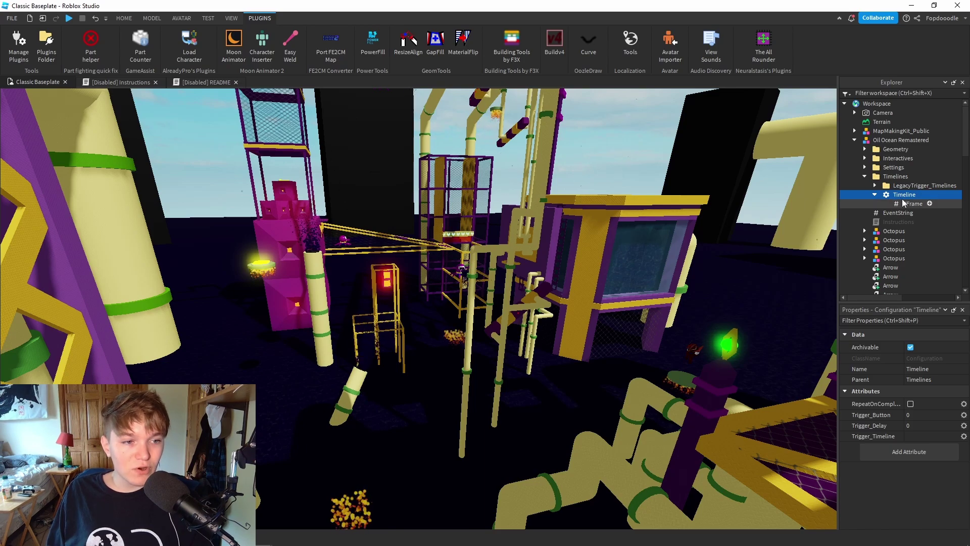
{"action": "left_click", "coordinate": [907, 204]}
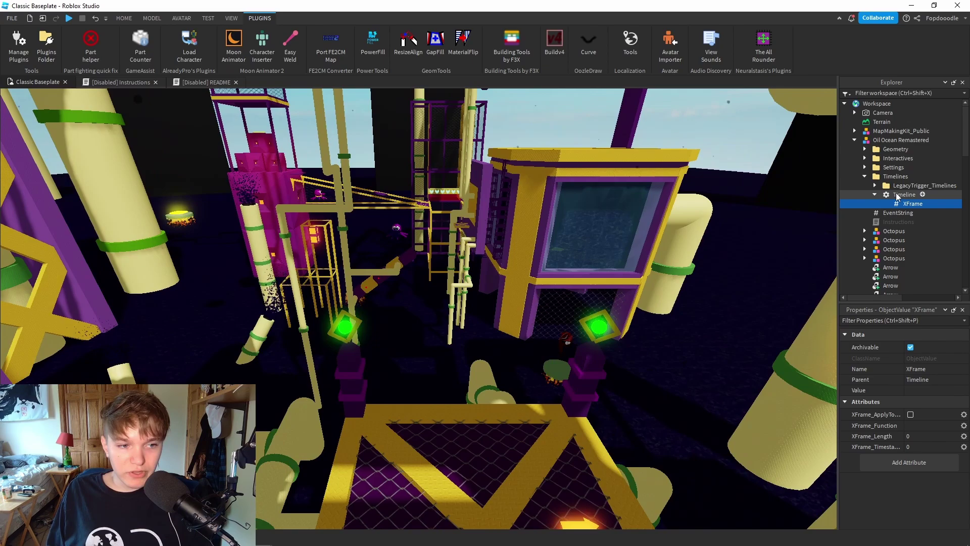
{"action": "left_click", "coordinate": [897, 196]}
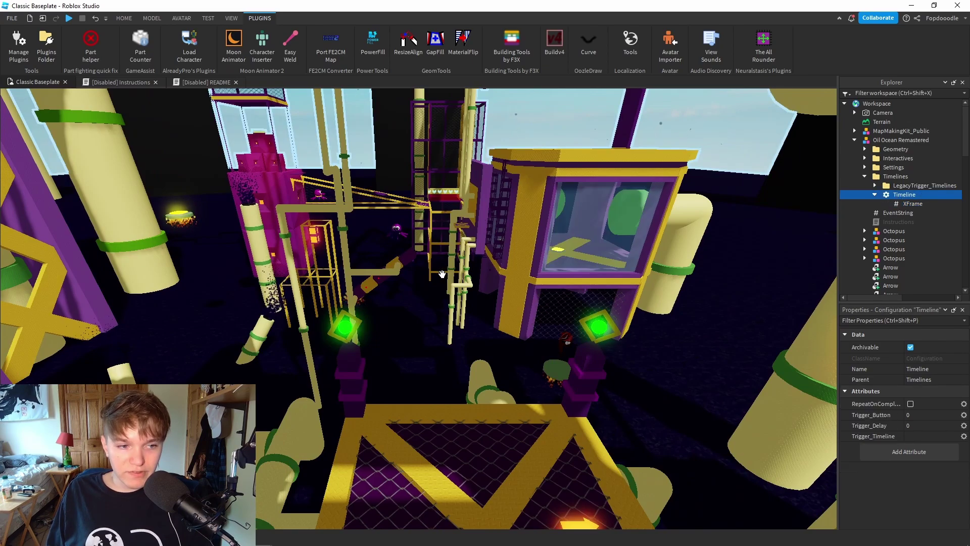
{"action": "mouse_move", "coordinate": [503, 262]}
{"action": "right_mouse_down"}
{"action": "mouse_move", "coordinate": [445, 276]}
{"action": "mouse_move", "coordinate": [503, 261]}
{"action": "right_mouse_up"}
{"action": "key", "text": "a"}
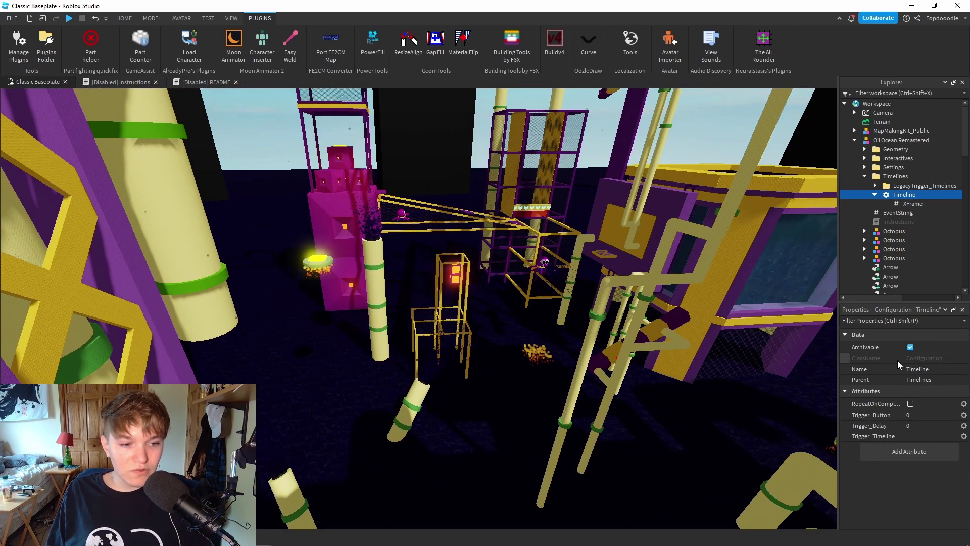
- Set the Value of Timeline's XFrame to the _Water1 part of Oil Ocean Remastered
{"action": "left_click", "coordinate": [910, 204]}
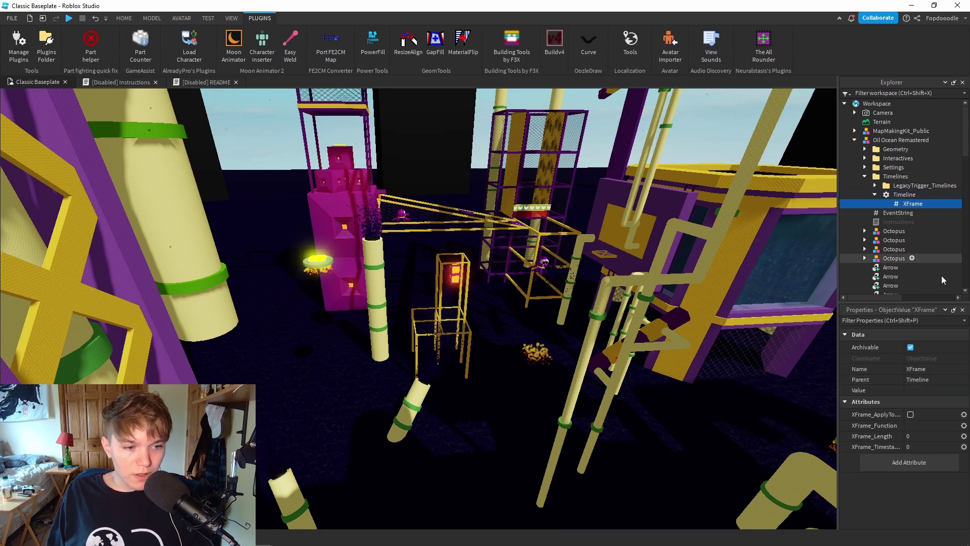
{"action": "left_click", "coordinate": [924, 389]}
{"action": "scroll", "coordinate": [935, 218], "scroll_direction": "down", "scroll_amount": 1}
{"action": "scroll", "coordinate": [935, 217], "scroll_direction": "down", "scroll_amount": 10}
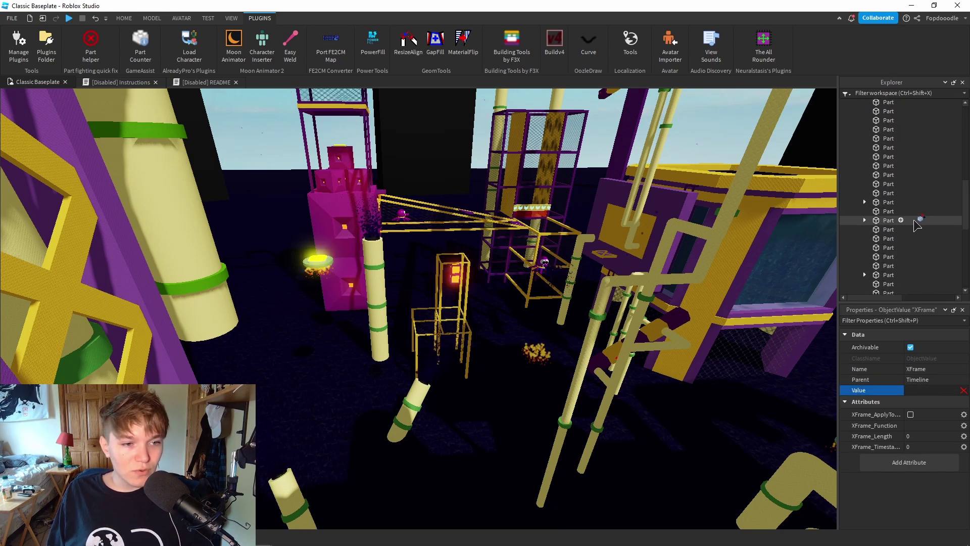
{"action": "left_click", "coordinate": [894, 213]}
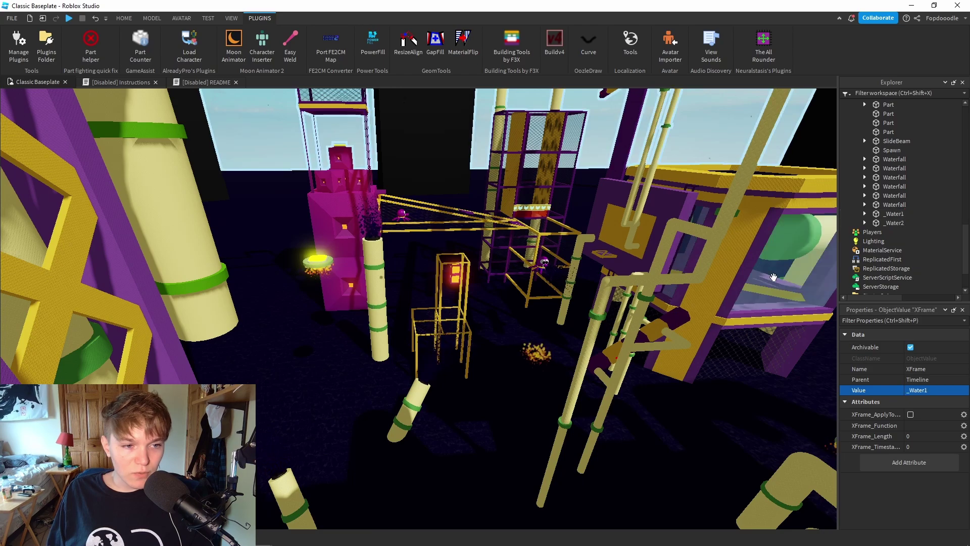
{"action": "scroll", "coordinate": [472, 396], "scroll_direction": "up", "scroll_amount": 5}
{"action": "scroll", "coordinate": [776, 361], "scroll_direction": "down", "scroll_amount": 5}
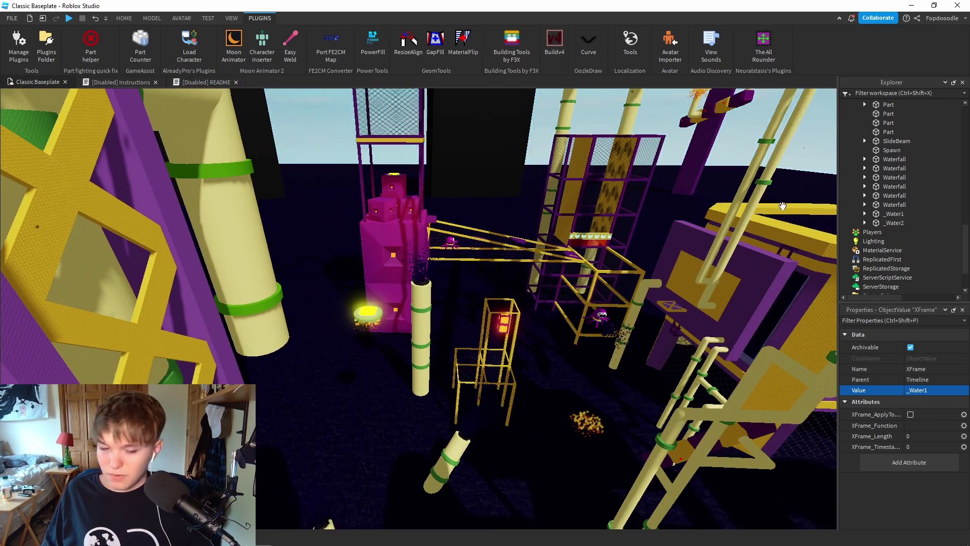
- Rename the Timeline configuration in the Timelines folder to Water1
{"action": "scroll", "coordinate": [899, 192], "scroll_direction": "up", "scroll_amount": 6}
{"action": "scroll", "coordinate": [899, 191], "scroll_direction": "up", "scroll_amount": 6}
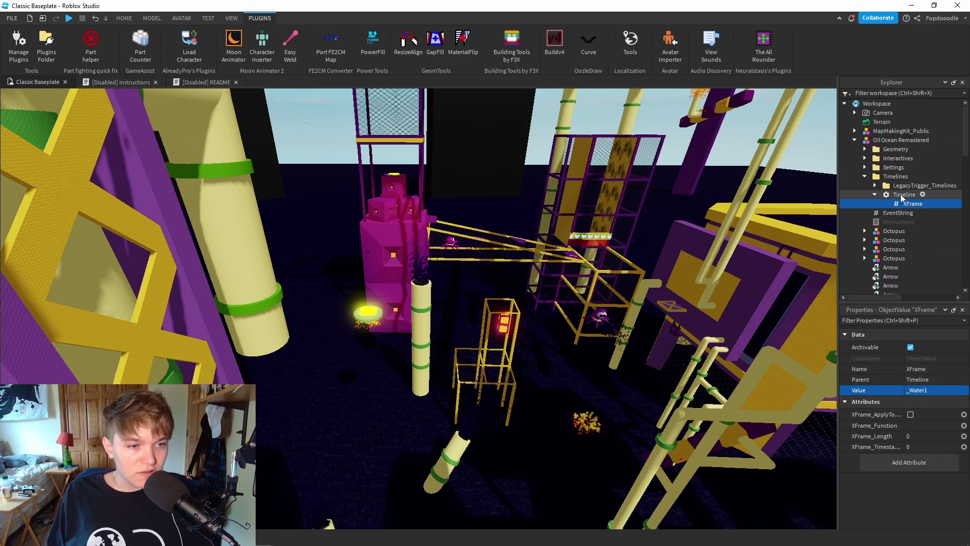
{"action": "left_click", "coordinate": [902, 196]}
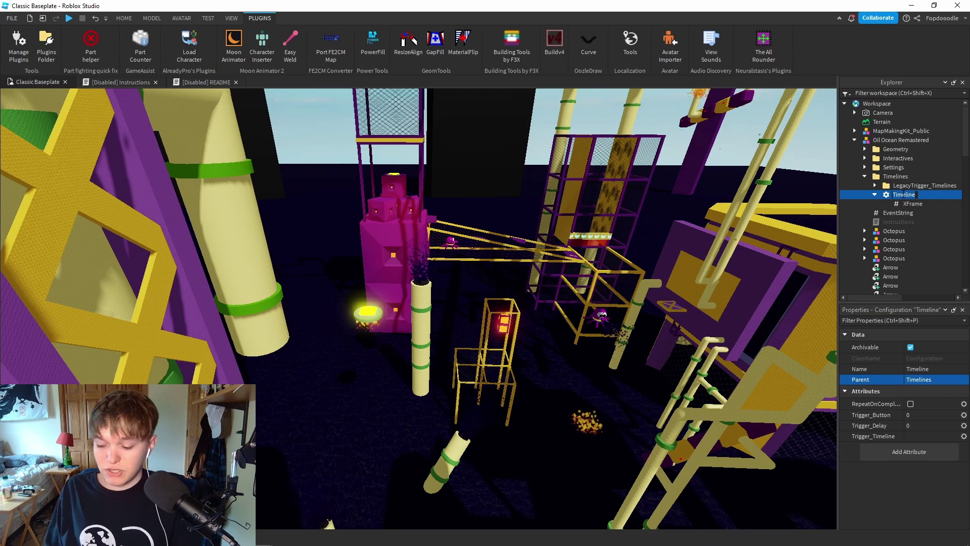
{"action": "type", "text": "1"}
{"action": "key", "text": "Return"}
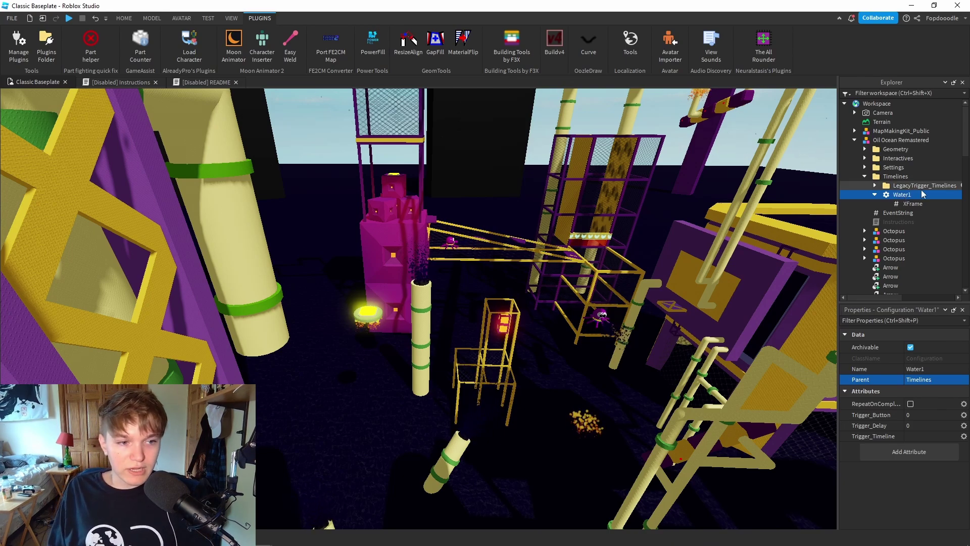
- Rename the XFrame inside the Water1 timeline to XFrame1
{"action": "left_click", "coordinate": [914, 204]}
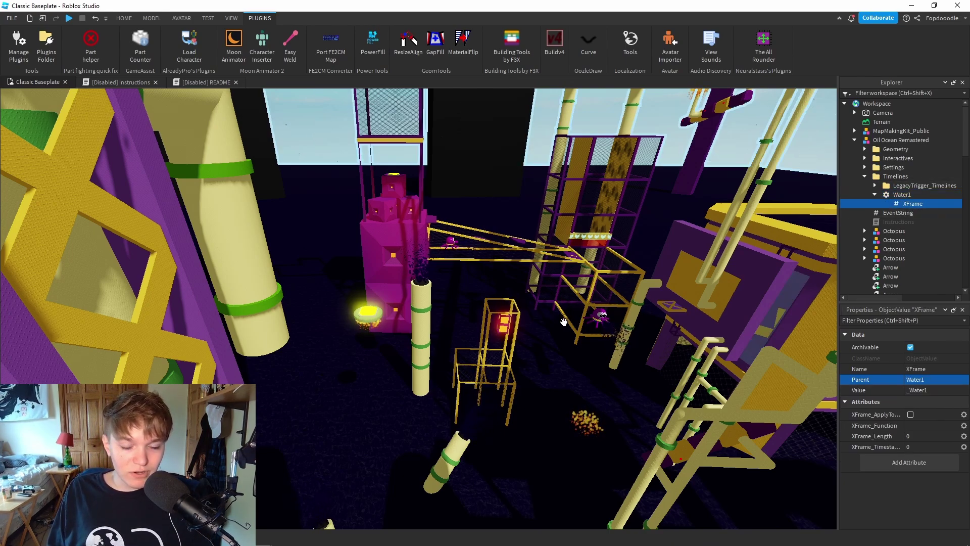
{"action": "key", "text": "a"}
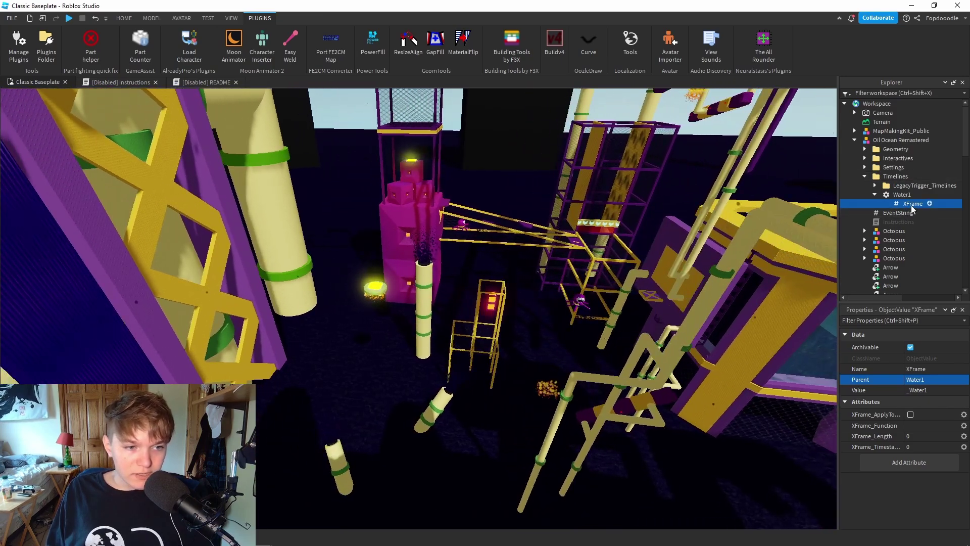
{"action": "left_click", "coordinate": [911, 204]}
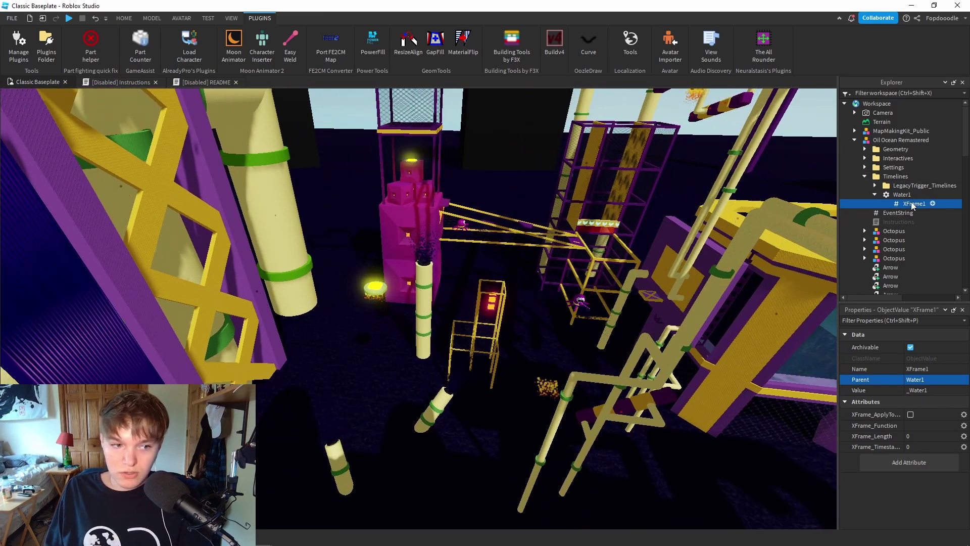
{"action": "type", "text": "1"}
{"action": "key", "text": "Return"}
- Consult the MovePart entry in the Timelines README and set XFrame1's XFrame_Function attribute to MovePart
{"action": "right_click_drag", "start_coordinate": [529, 236], "coordinate": [548, 303]}
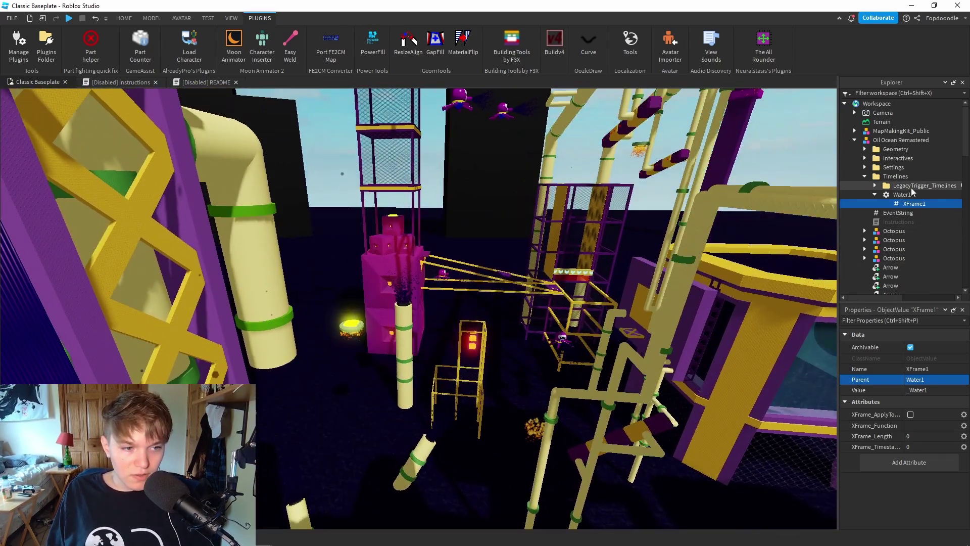
{"action": "mouse_move", "coordinate": [535, 343]}
{"action": "right_mouse_down"}
{"action": "mouse_move", "coordinate": [529, 349]}
{"action": "mouse_move", "coordinate": [528, 338]}
{"action": "right_mouse_up"}
{"action": "key", "text": "w"}
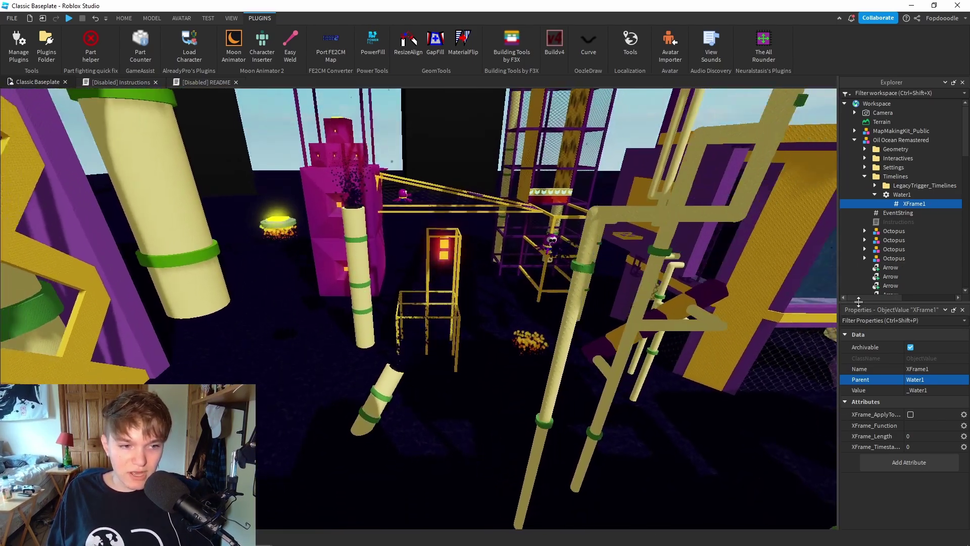
{"action": "key", "text": "s"}
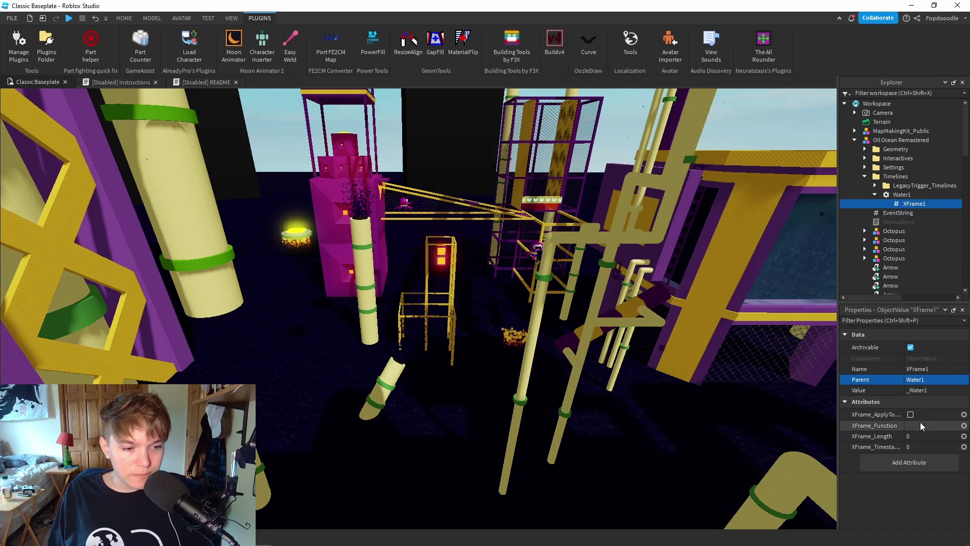
{"action": "left_click", "coordinate": [223, 82]}
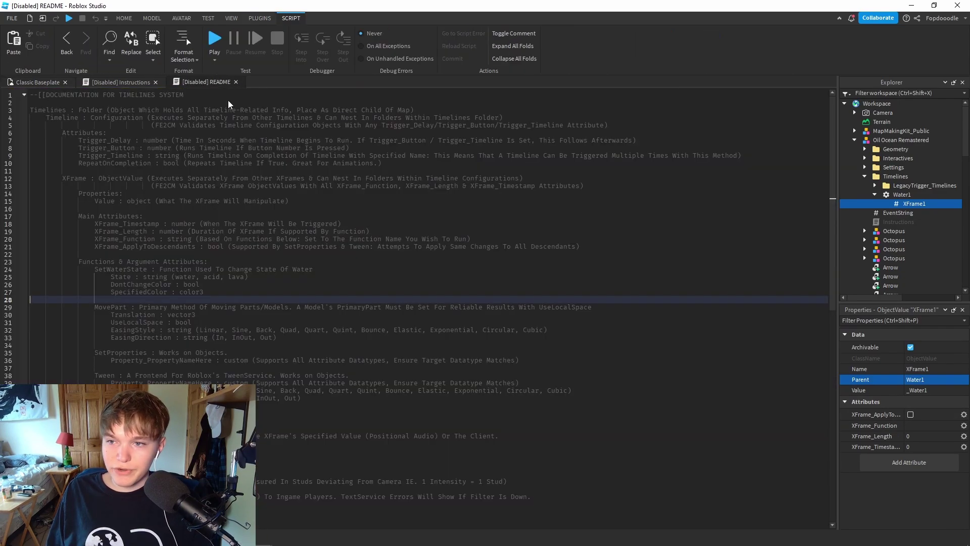
{"action": "left_click_drag", "start_coordinate": [94, 306], "coordinate": [465, 339]}
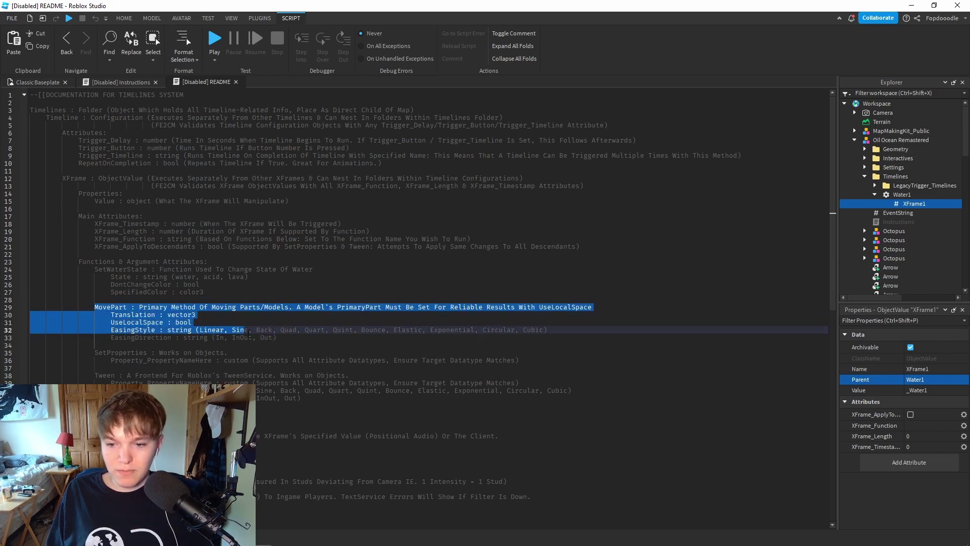
{"action": "left_click", "coordinate": [936, 429]}
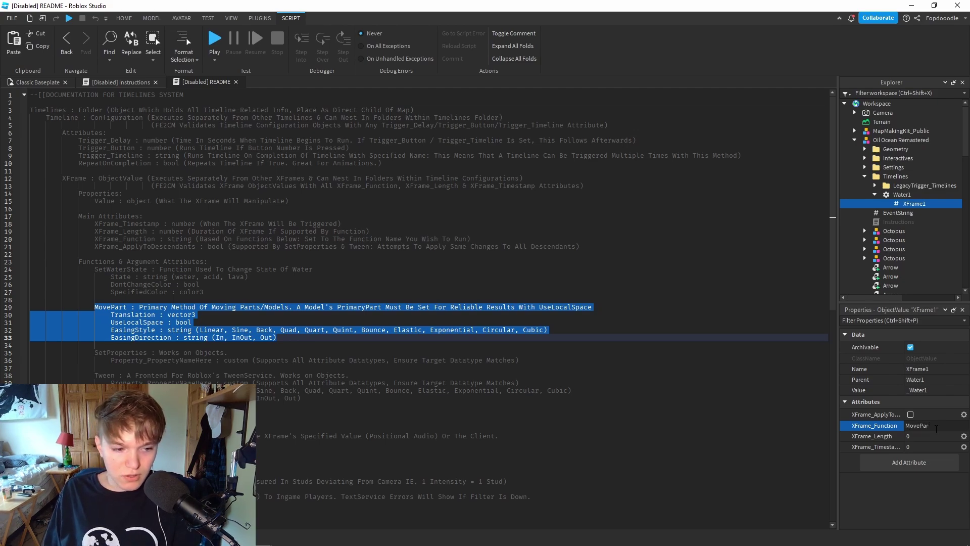
{"action": "left_click", "coordinate": [147, 330]}
{"action": "left_click_drag", "start_coordinate": [127, 307], "coordinate": [94, 306]}
{"action": "left_click", "coordinate": [155, 321]}
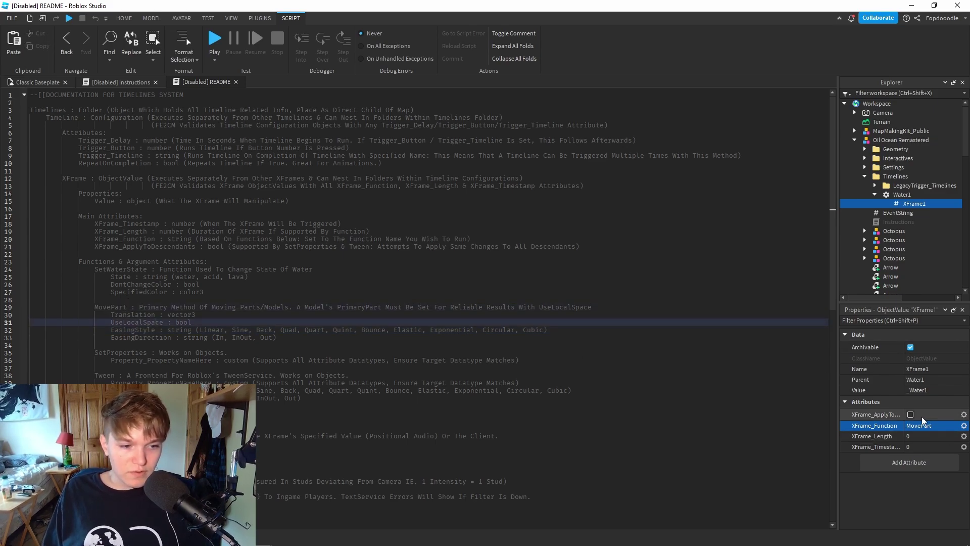
- Add a Vector3 attribute named Translation to XFrame1, following the MovePart entry in the README
{"action": "left_click", "coordinate": [135, 314]}
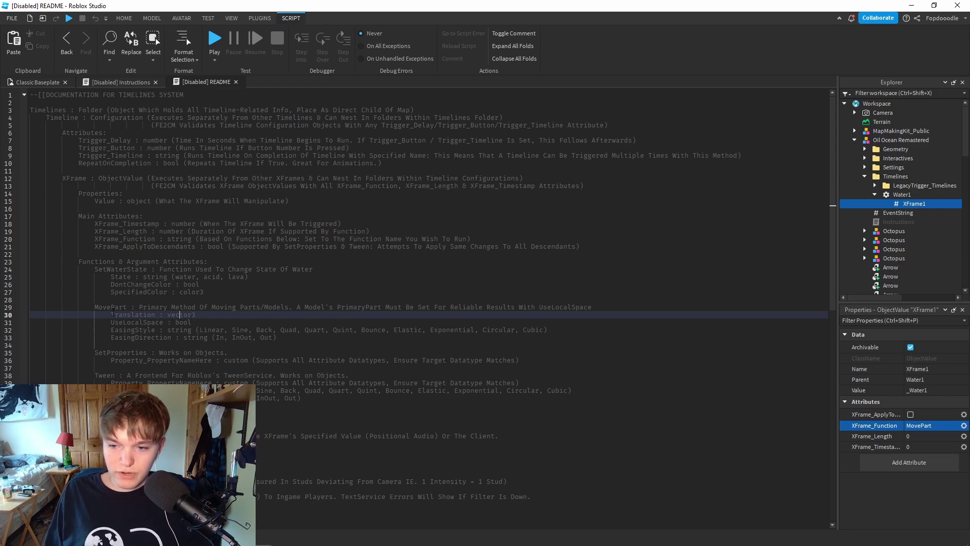
{"action": "left_click_drag", "start_coordinate": [111, 315], "coordinate": [195, 314]}
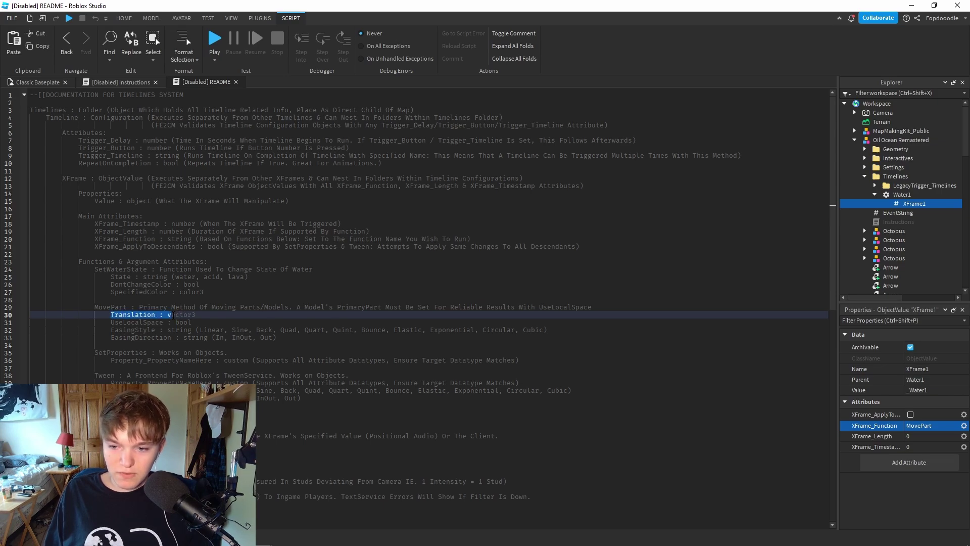
{"action": "left_click", "coordinate": [898, 465]}
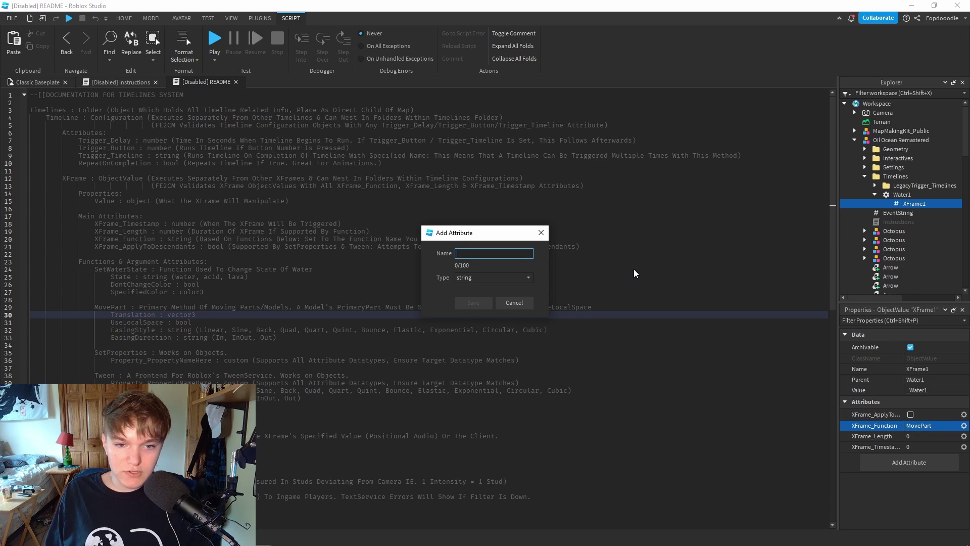
{"action": "left_click", "coordinate": [487, 278]}
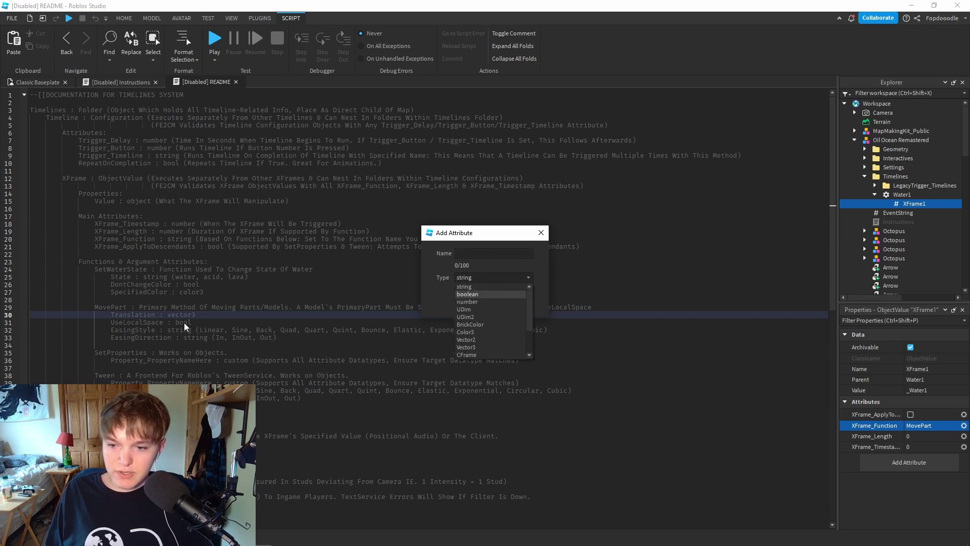
{"action": "scroll", "coordinate": [477, 318], "scroll_direction": "down", "scroll_amount": 2}
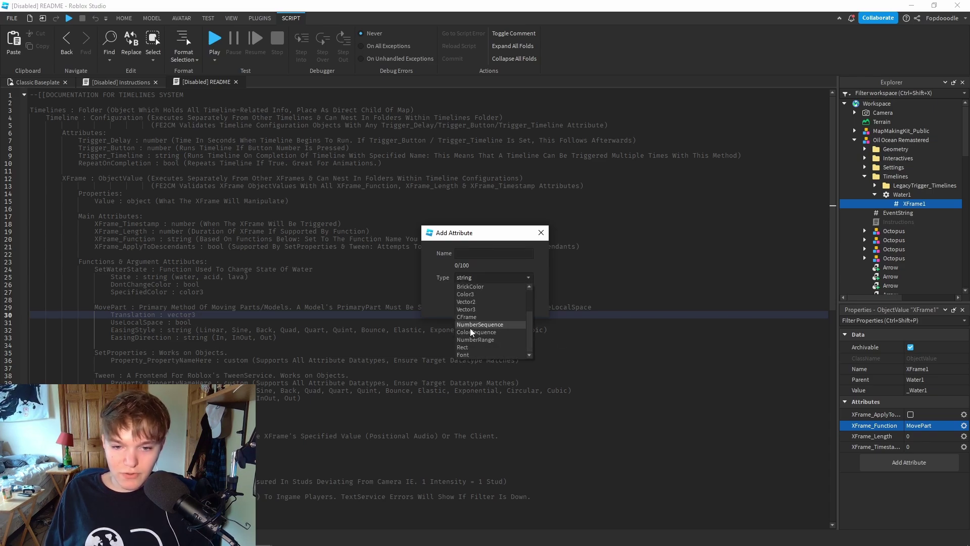
{"action": "left_click", "coordinate": [474, 309]}
{"action": "left_click", "coordinate": [486, 254]}
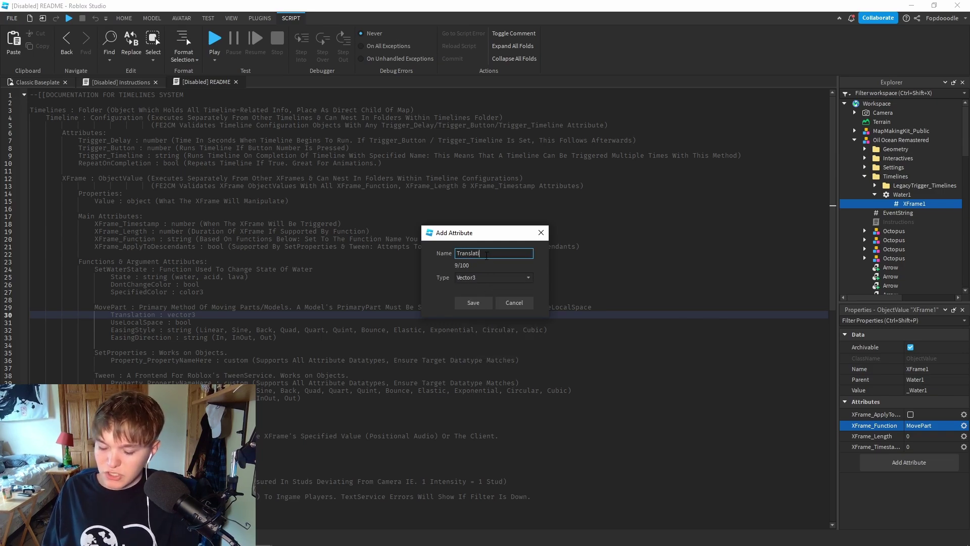
{"action": "left_click", "coordinate": [473, 302]}
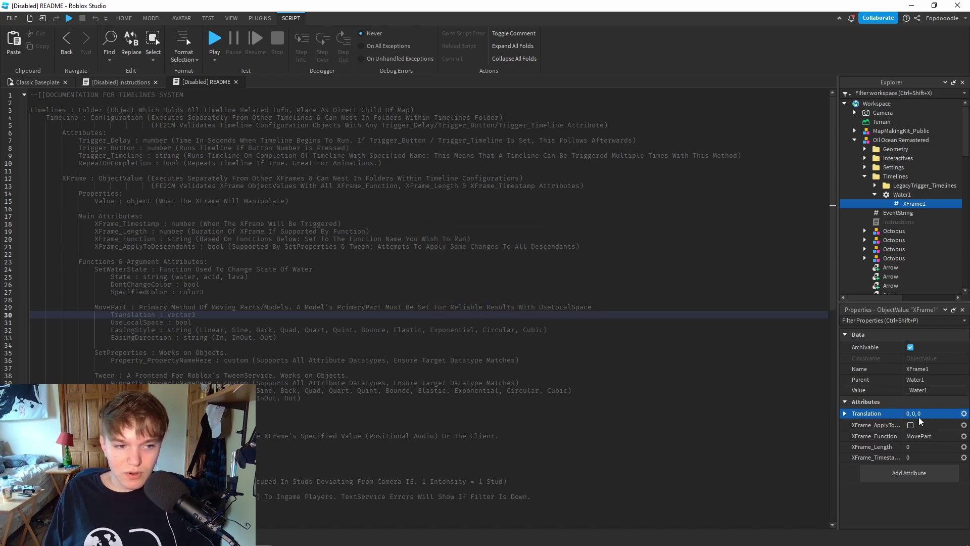
- Consult the first moveWater call in the Instructions script and set XFrame1's Translation attribute to 0, 46, 0
{"action": "left_click", "coordinate": [103, 82]}
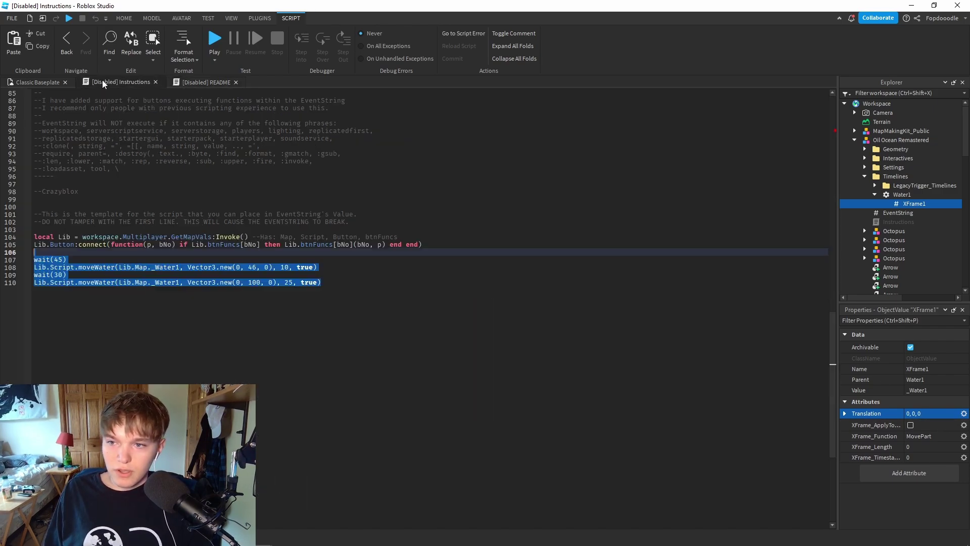
{"action": "left_click", "coordinate": [152, 267]}
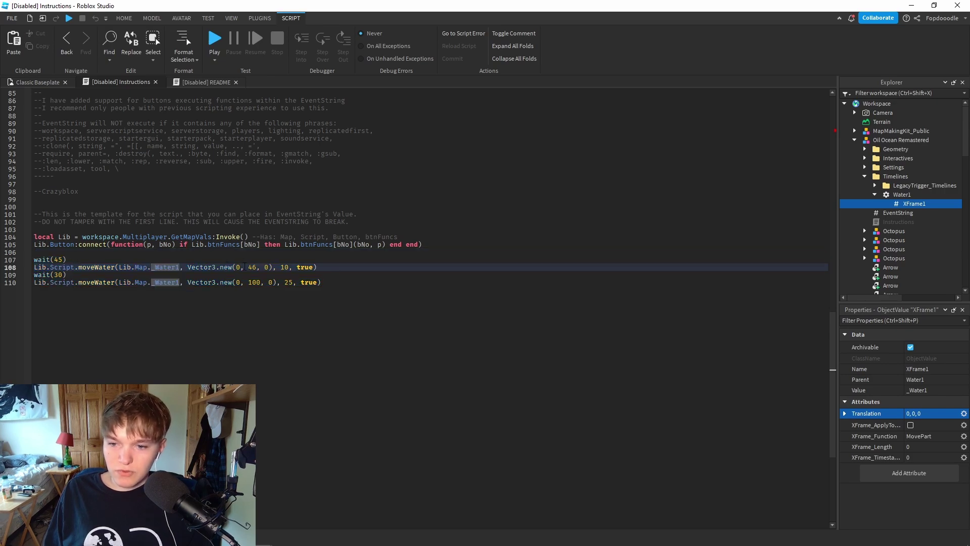
{"action": "left_click", "coordinate": [244, 267]}
{"action": "left_click", "coordinate": [344, 274]}
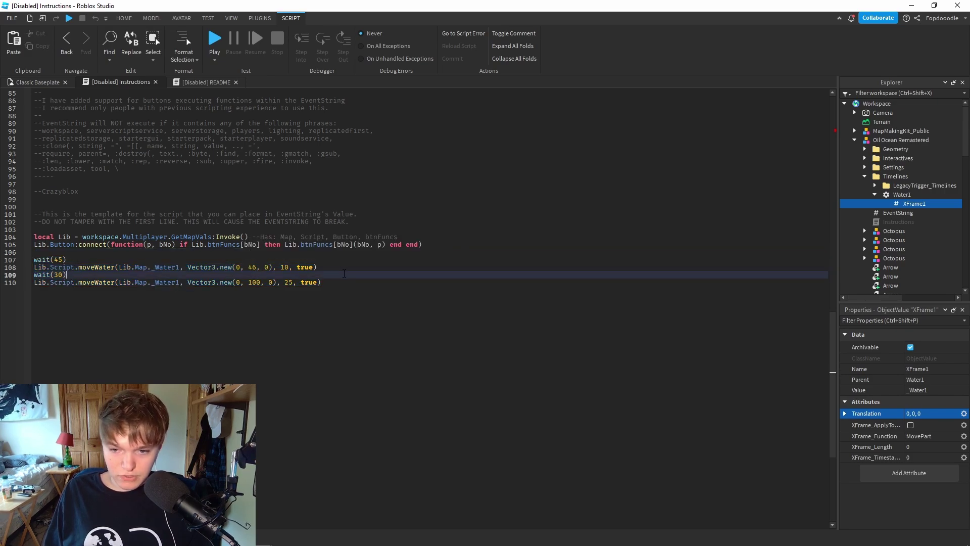
{"action": "left_click_drag", "start_coordinate": [344, 274], "coordinate": [151, 251]}
{"action": "left_click", "coordinate": [101, 267]}
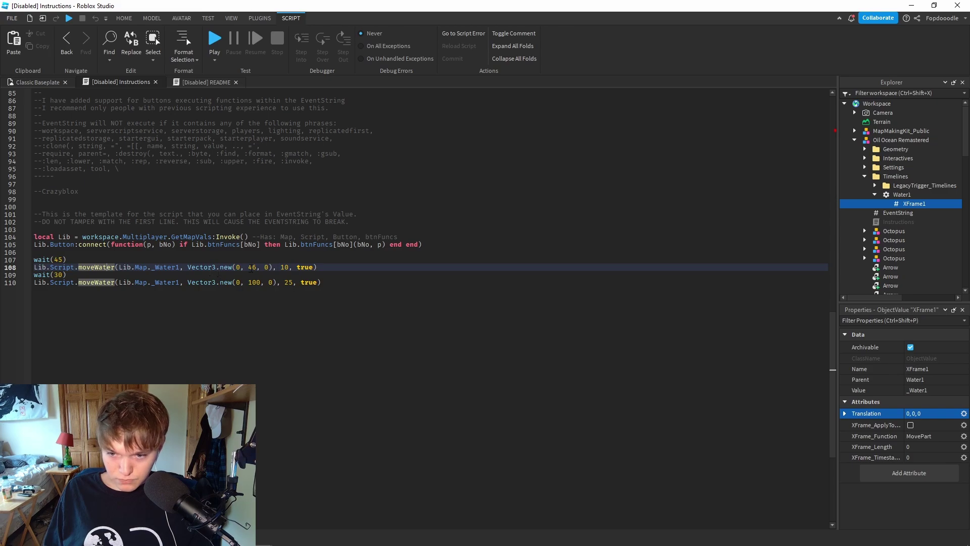
{"action": "left_click", "coordinate": [251, 267]}
{"action": "left_click_drag", "start_coordinate": [318, 267], "coordinate": [82, 262]}
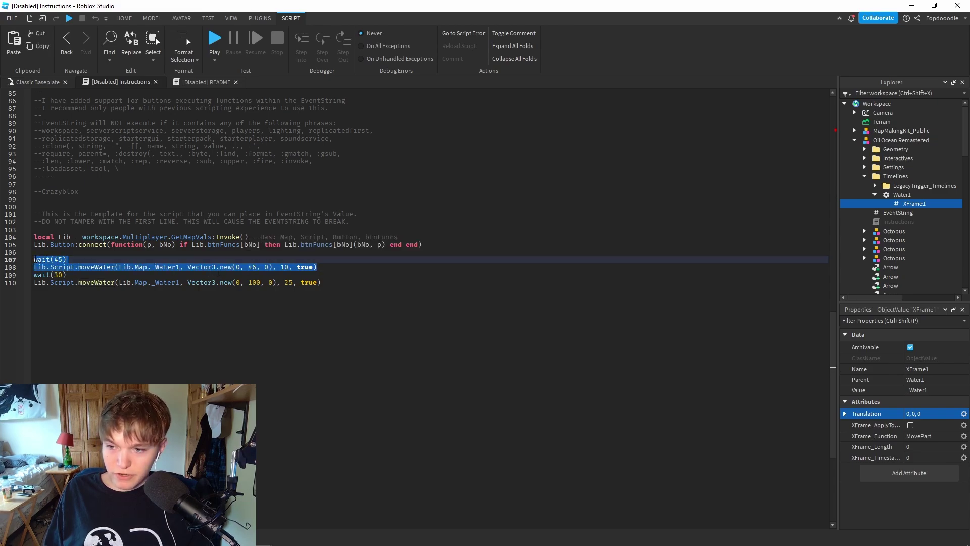
{"action": "left_click", "coordinate": [47, 259]}
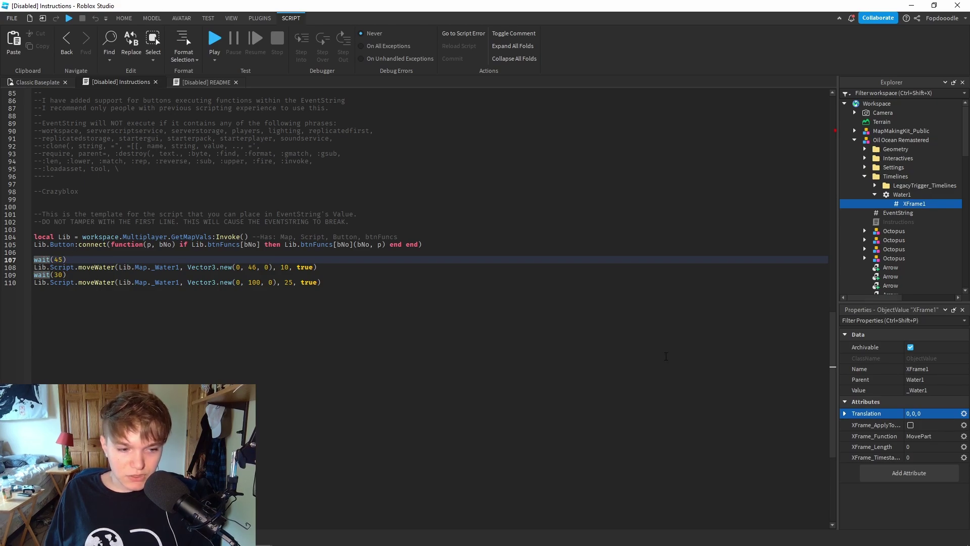
{"action": "left_click", "coordinate": [258, 270]}
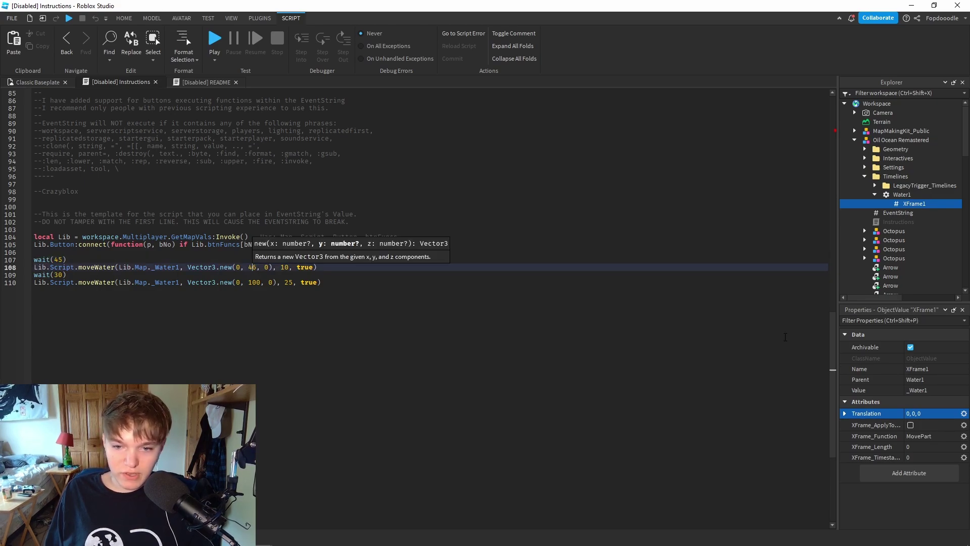
{"action": "left_click", "coordinate": [919, 413]}
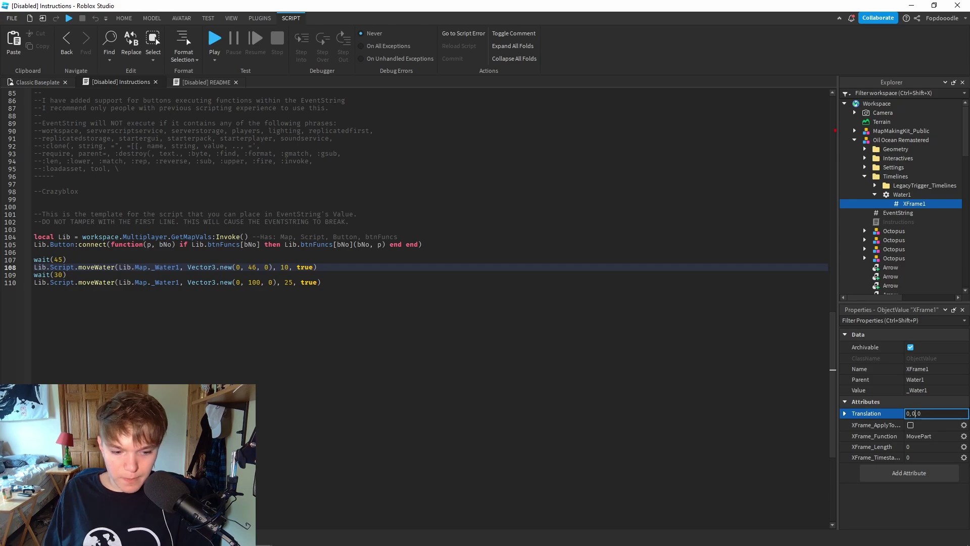
{"action": "key", "text": "Return"}
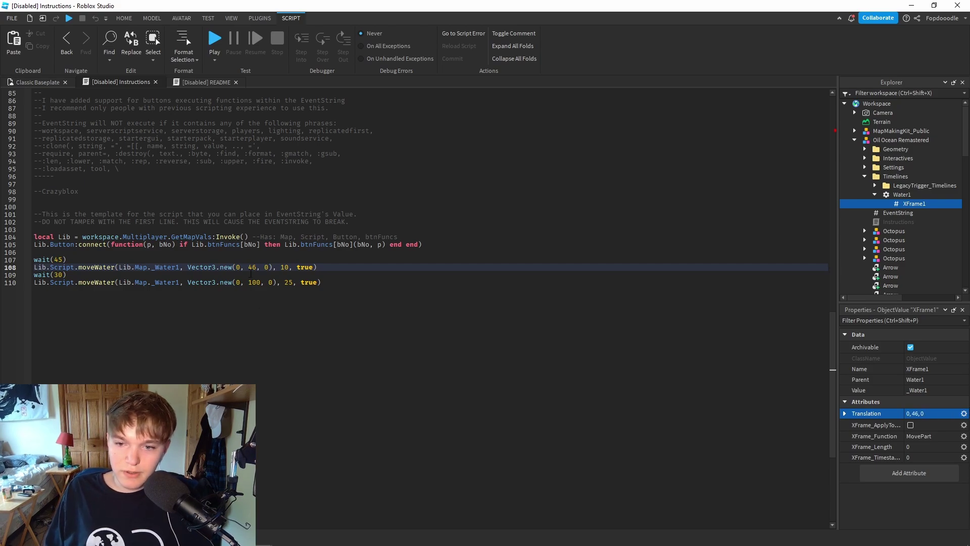
- Return to the README and add a boolean attribute named UseLocalSpace to XFrame1, leaving it enabled
{"action": "key", "text": "ctrl+Tab"}
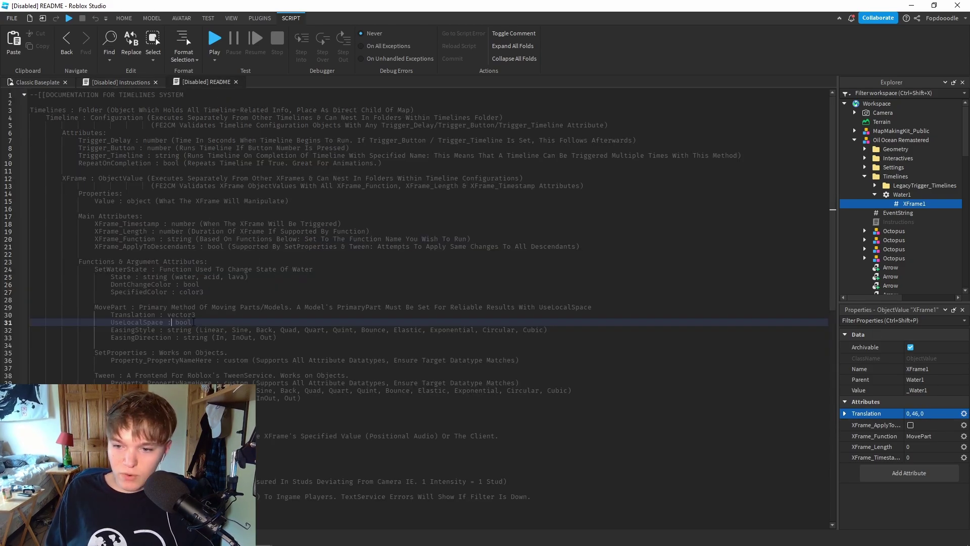
{"action": "left_click", "coordinate": [883, 474]}
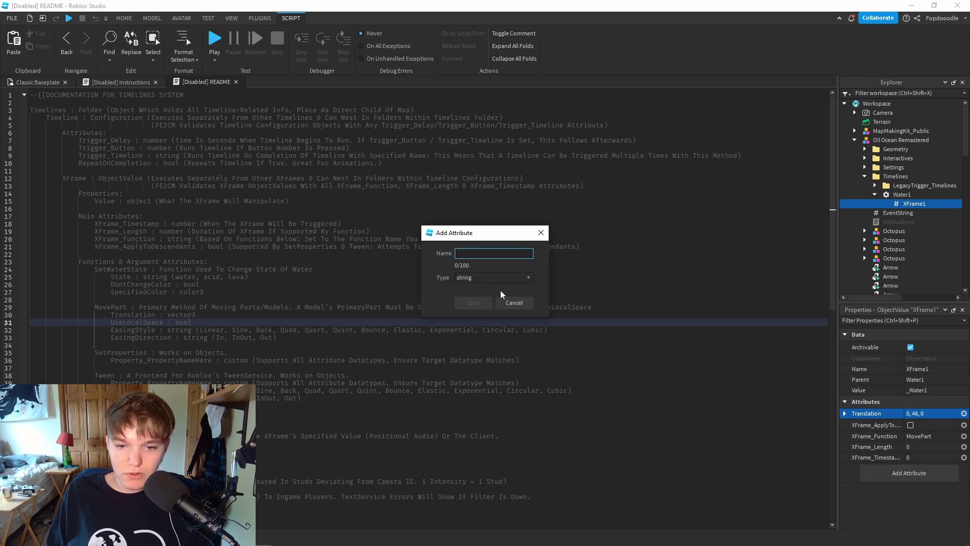
{"action": "left_click", "coordinate": [491, 278]}
{"action": "left_click", "coordinate": [476, 296]}
{"action": "left_click", "coordinate": [482, 257]}
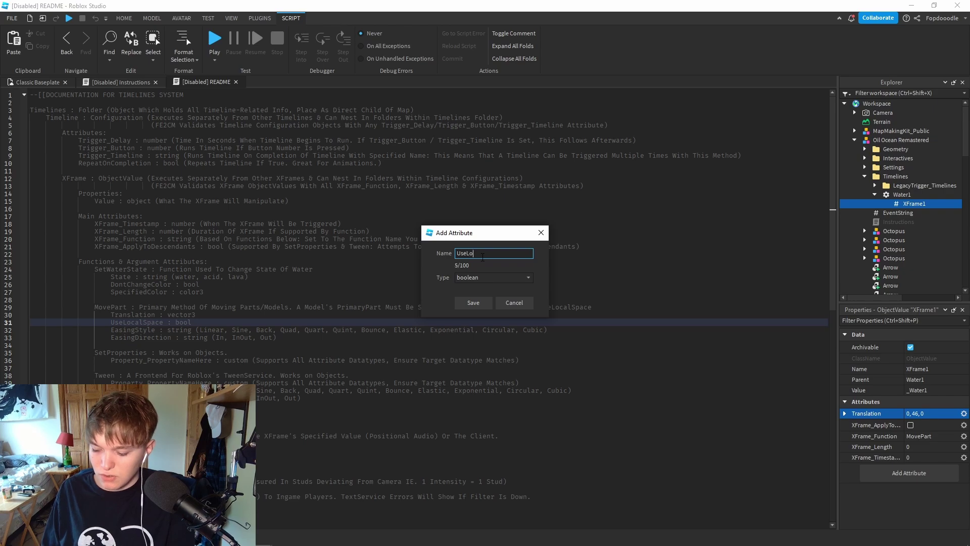
{"action": "type", "text": "UseLocalSpace"}
{"action": "key", "text": "Return"}
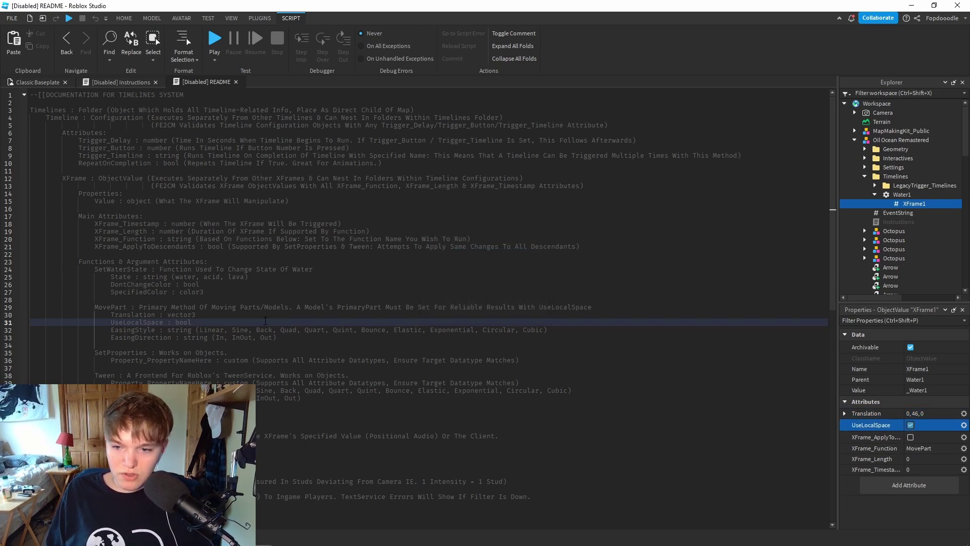
- Add a string attribute named EasingStyle to XFrame1 and set it to Linear
{"action": "left_click", "coordinate": [168, 329]}
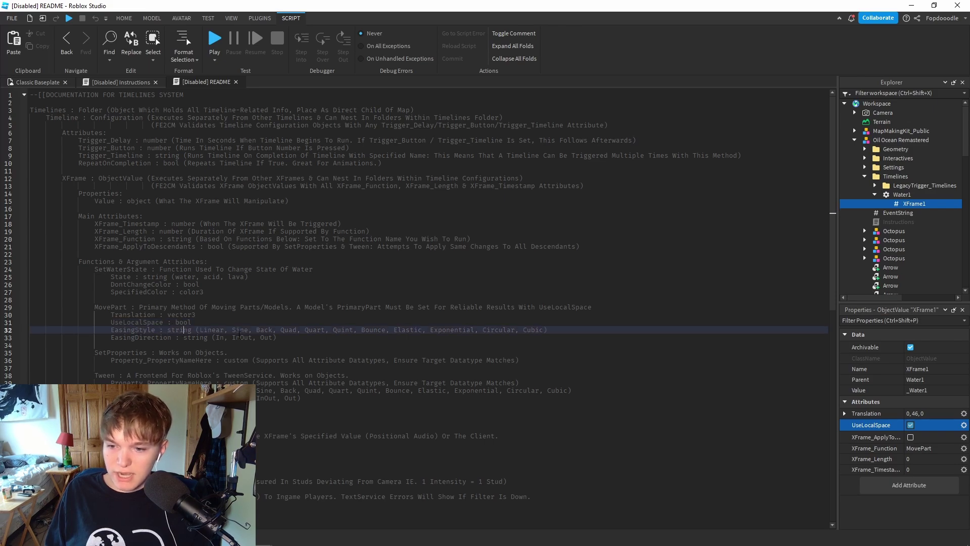
{"action": "left_click", "coordinate": [908, 484]}
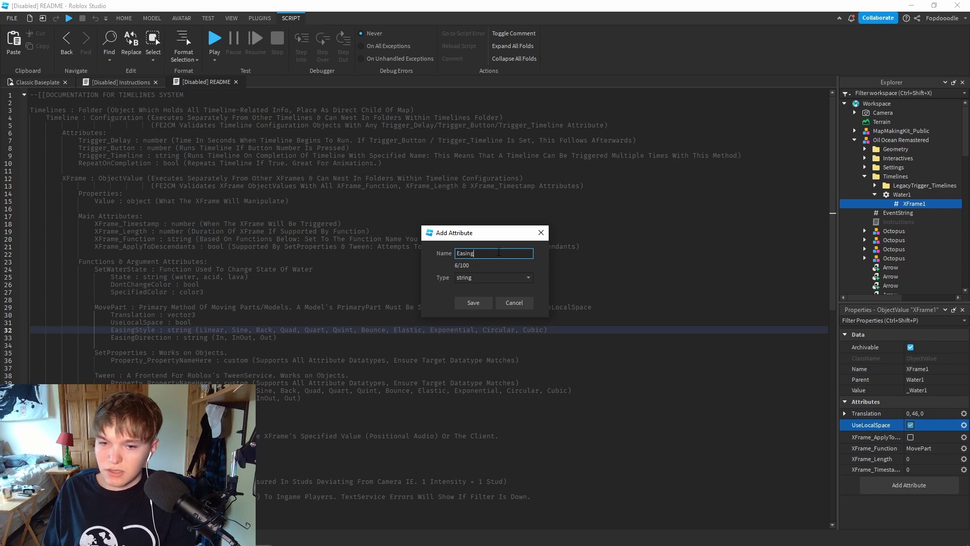
{"action": "type", "text": "yle"}
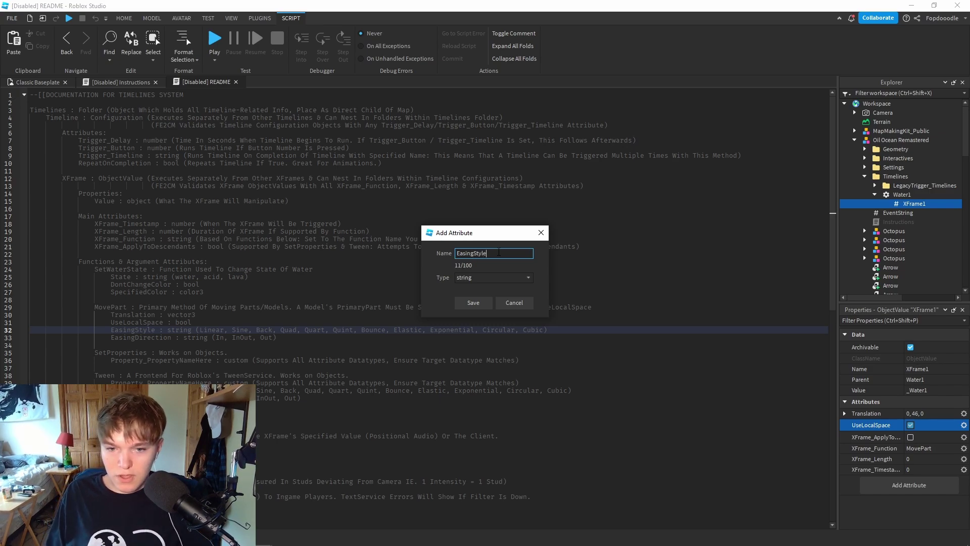
{"action": "left_click", "coordinate": [473, 302]}
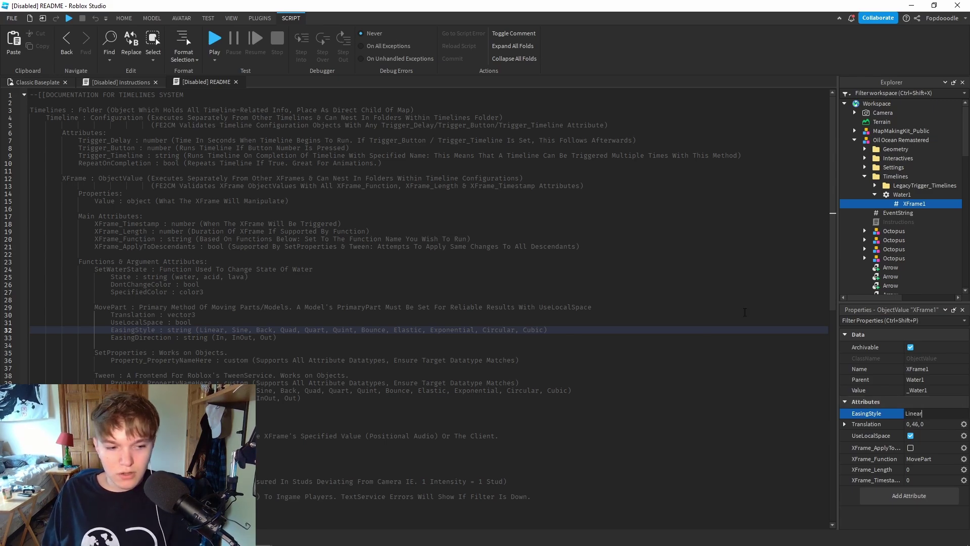
{"action": "key", "text": "Return"}
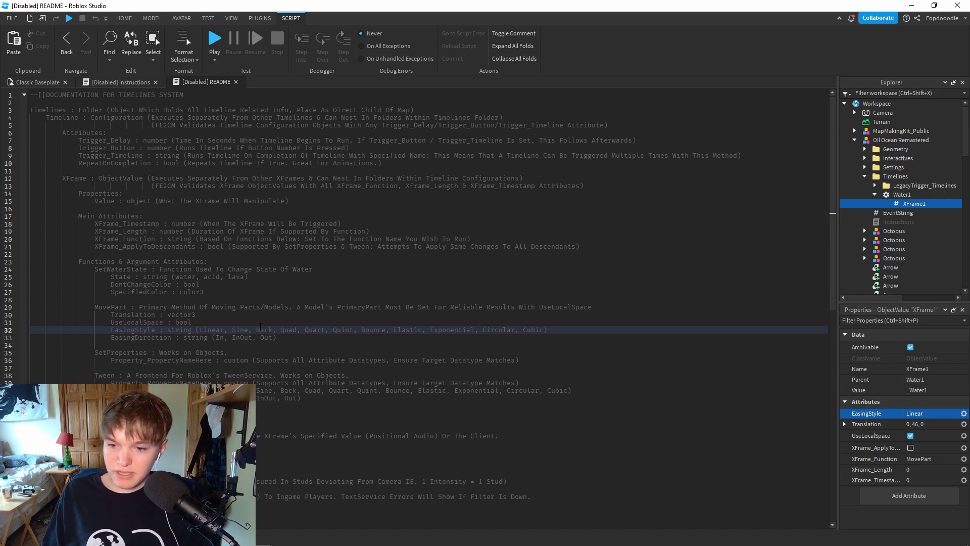
- Examine the EasingStyle options listed under MovePart in the README
{"action": "left_click_drag", "start_coordinate": [231, 329], "coordinate": [200, 330]}
{"action": "left_click", "coordinate": [227, 330]}
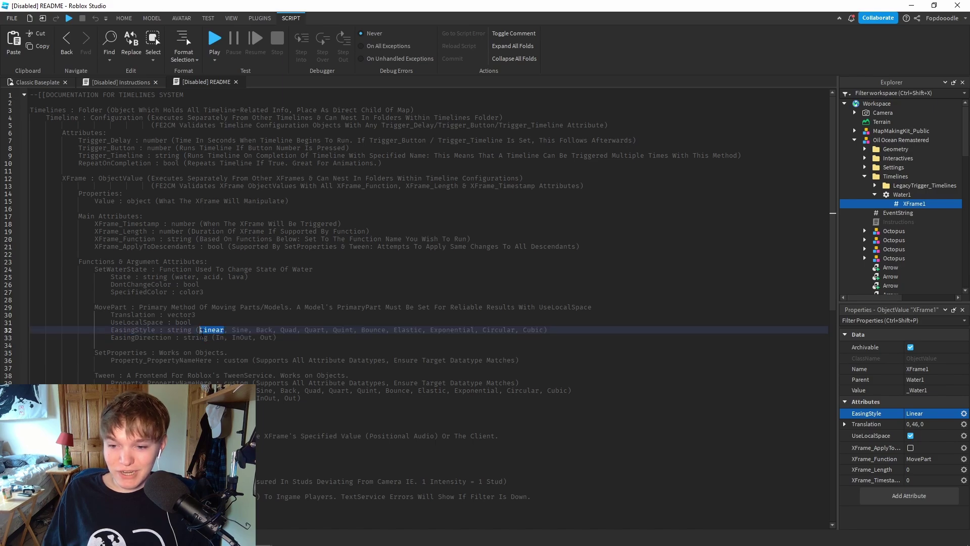
{"action": "left_click", "coordinate": [220, 331]}
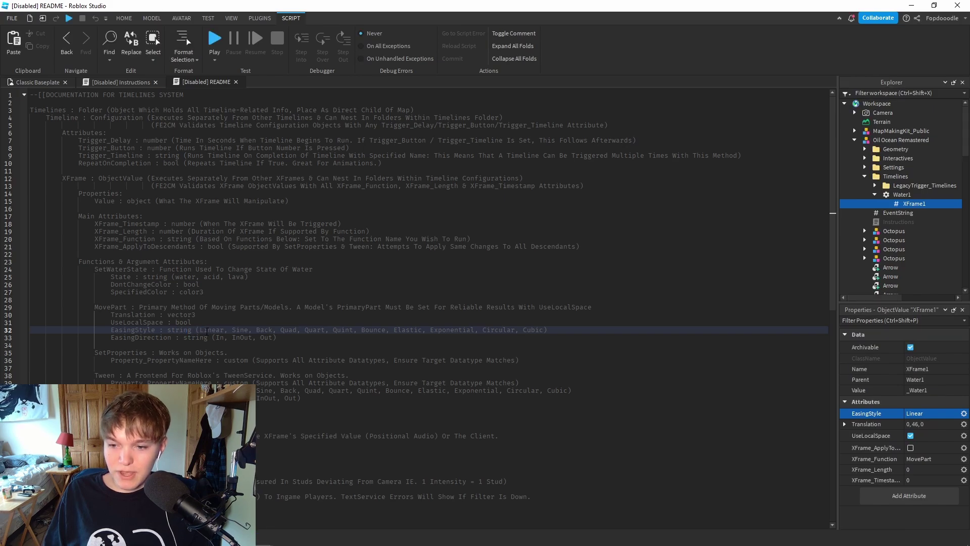
{"action": "left_click_drag", "start_coordinate": [237, 330], "coordinate": [406, 330]}
{"action": "left_click", "coordinate": [410, 331]}
{"action": "mouse_move", "coordinate": [232, 330]}
{"action": "left_mouse_down"}
{"action": "mouse_move", "coordinate": [537, 331]}
{"action": "mouse_move", "coordinate": [220, 330]}
{"action": "mouse_move", "coordinate": [245, 331]}
{"action": "left_mouse_up"}
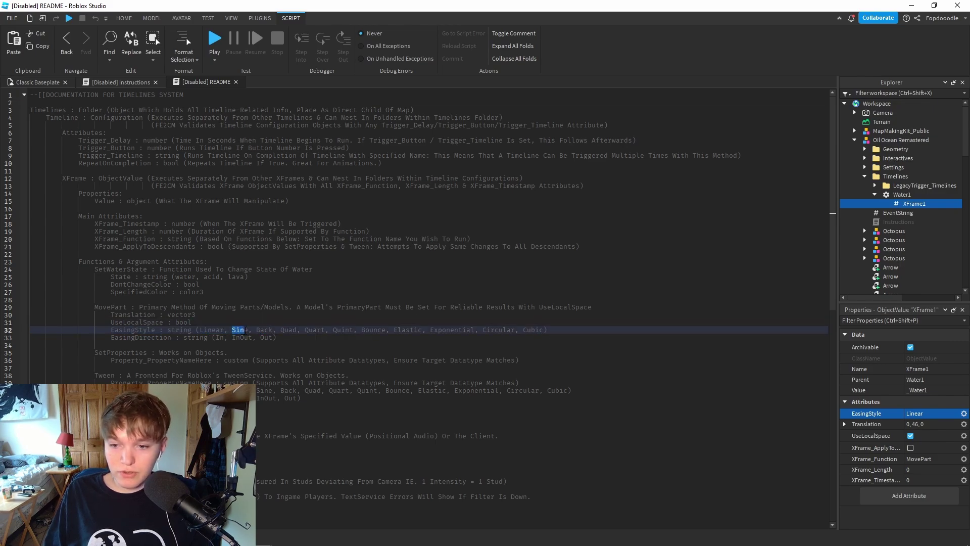
{"action": "left_click", "coordinate": [261, 330]}
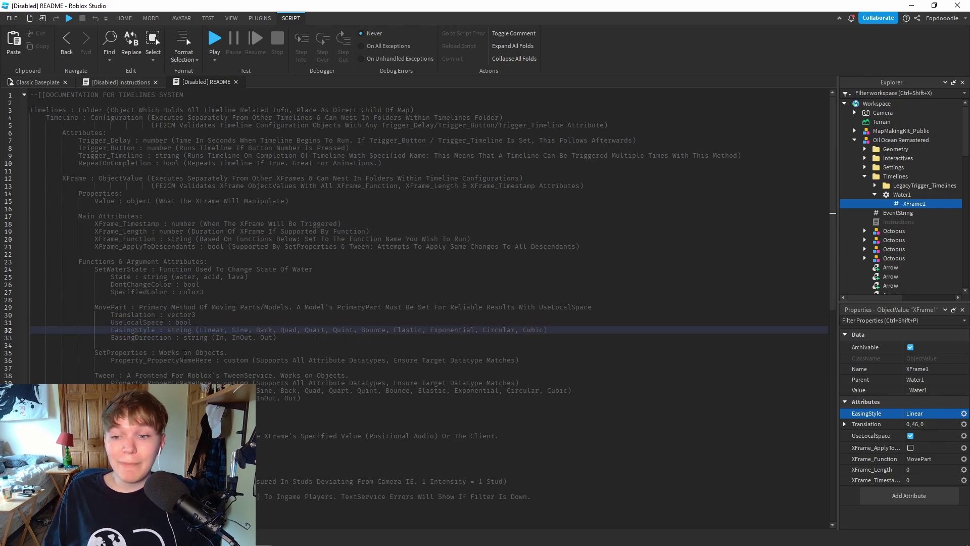
- Add a string attribute named EasingDirection to XFrame1 and set it to Out
{"action": "left_click", "coordinate": [120, 337]}
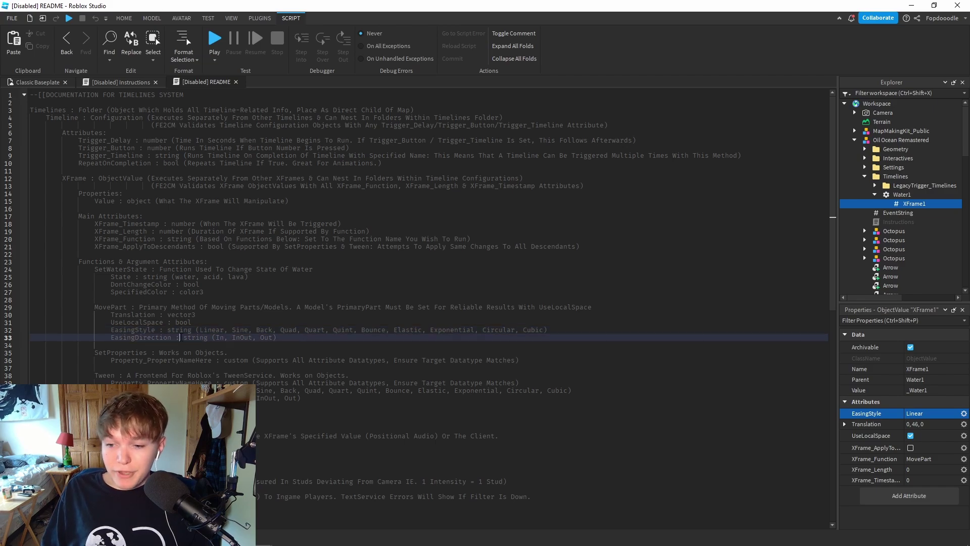
{"action": "left_click", "coordinate": [909, 496]}
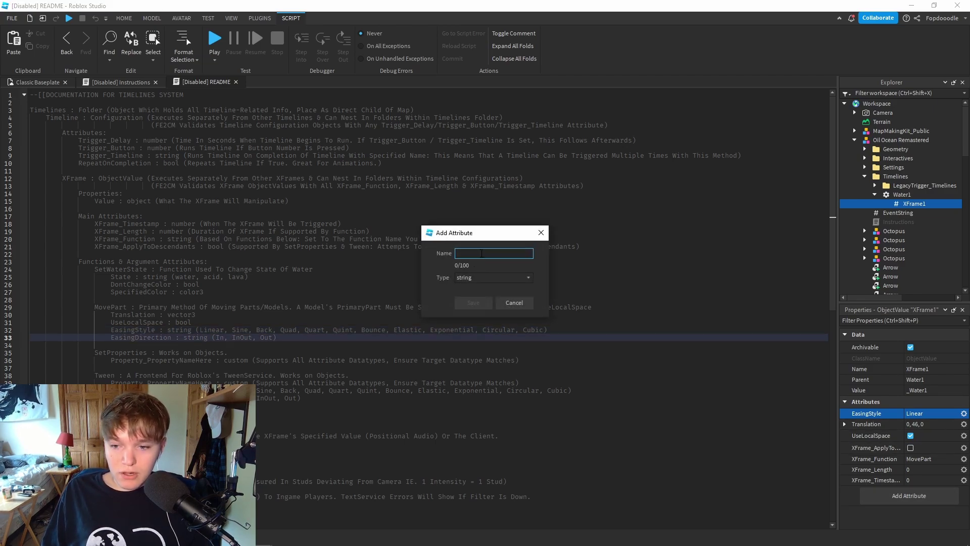
{"action": "type", "text": "Easi"}
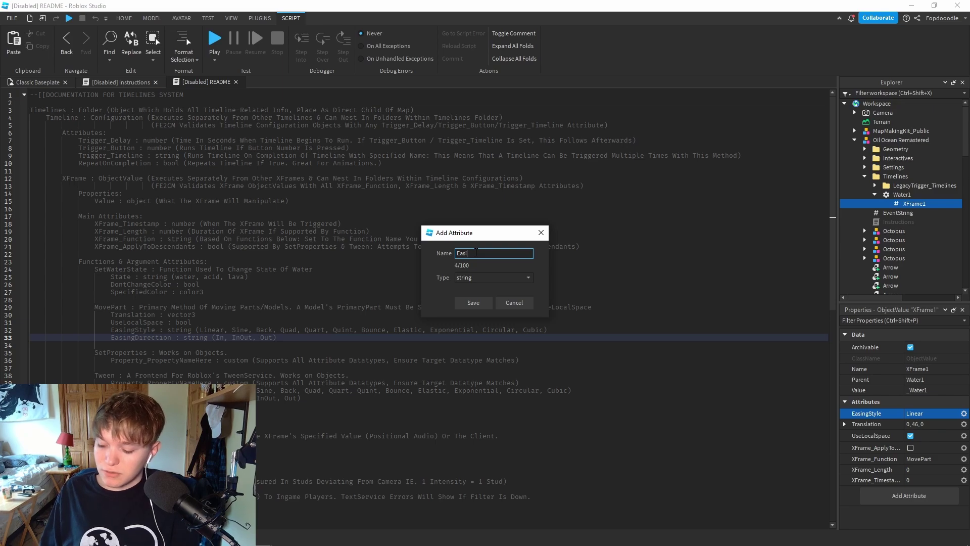
{"action": "type", "text": "ngDirection"}
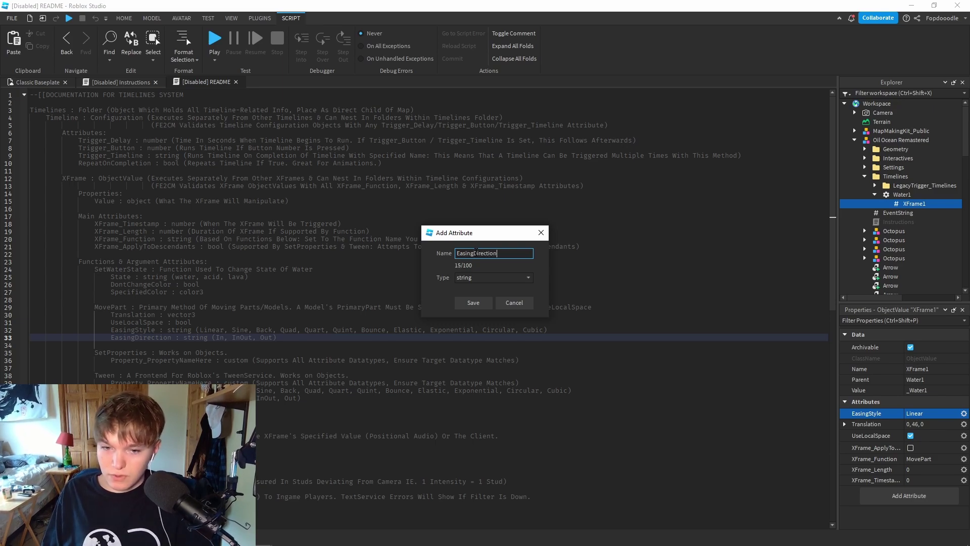
{"action": "left_click", "coordinate": [472, 305]}
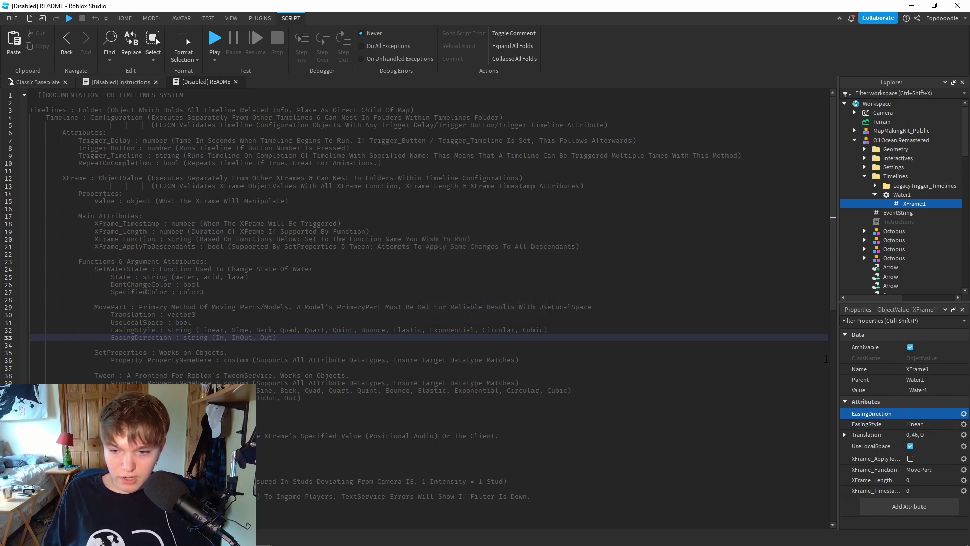
{"action": "left_click", "coordinate": [924, 414]}
{"action": "type", "text": "Out"}
{"action": "key", "text": "Return"}
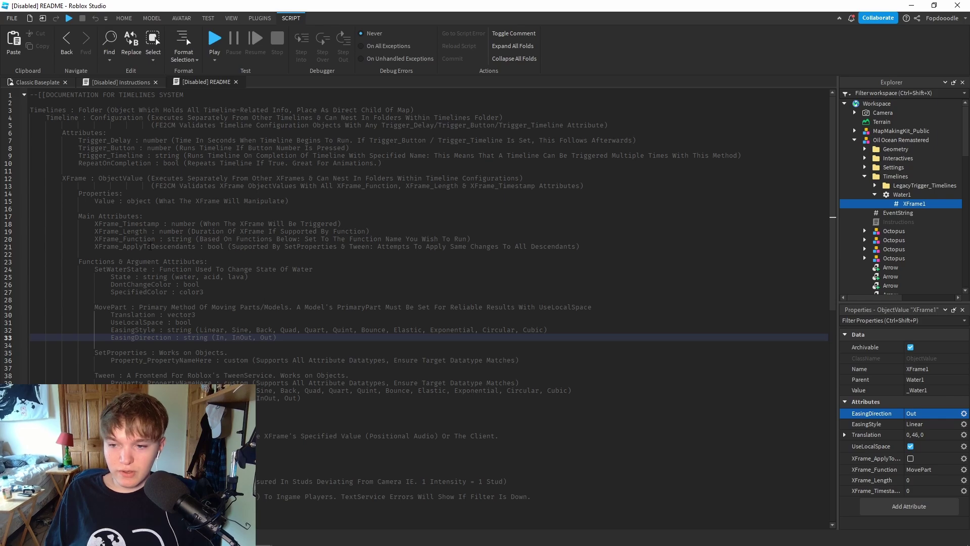
- Check the first wait and moveWater call in the Instructions script and set XFrame1's XFrame_Timestamp to 45
{"action": "left_click", "coordinate": [116, 82]}
{"action": "left_click", "coordinate": [58, 259]}
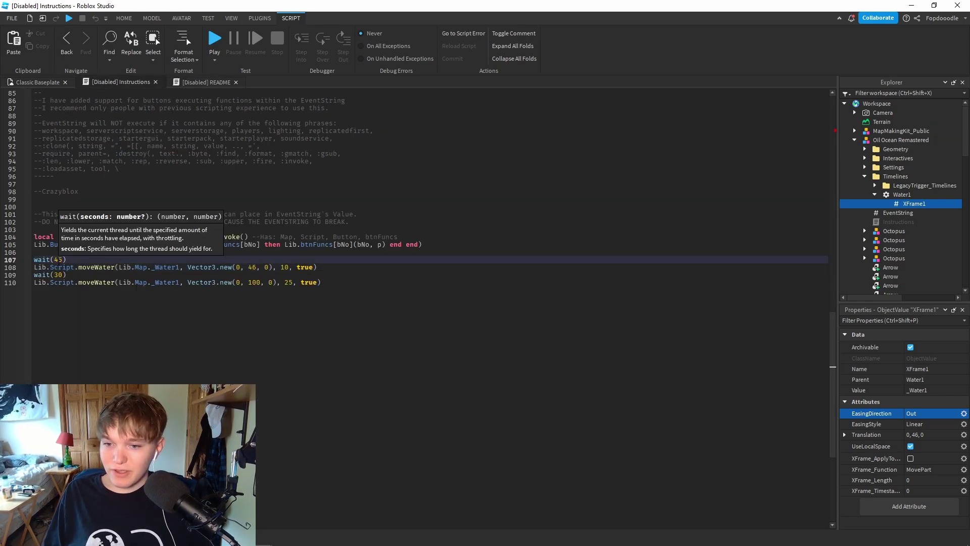
{"action": "left_click", "coordinate": [286, 267]}
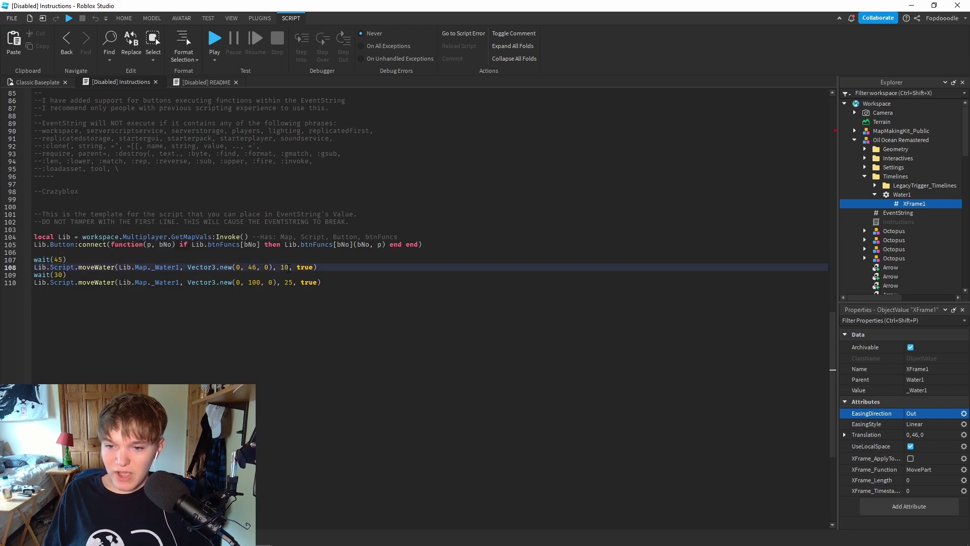
{"action": "left_click_drag", "start_coordinate": [294, 275], "coordinate": [281, 268]}
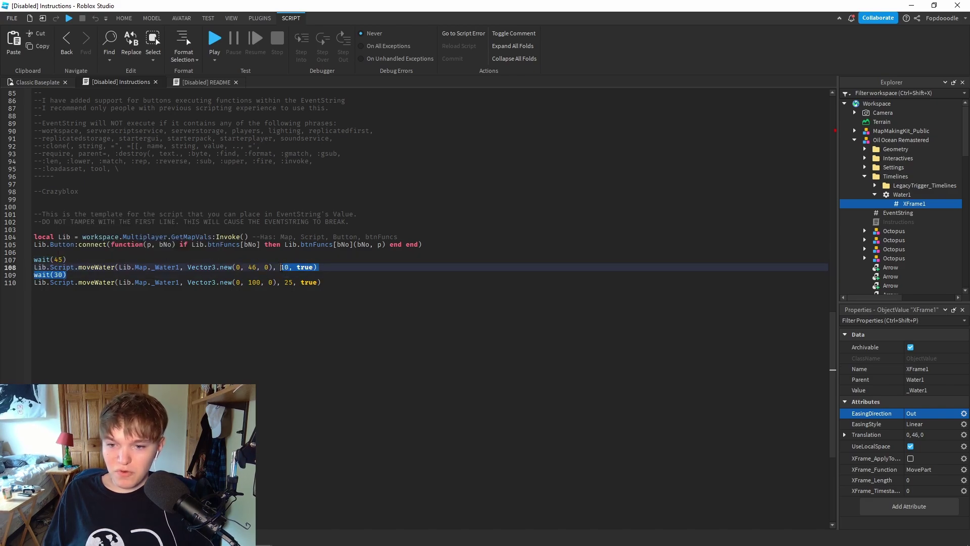
{"action": "left_click", "coordinate": [281, 267]}
{"action": "left_click", "coordinate": [130, 259]}
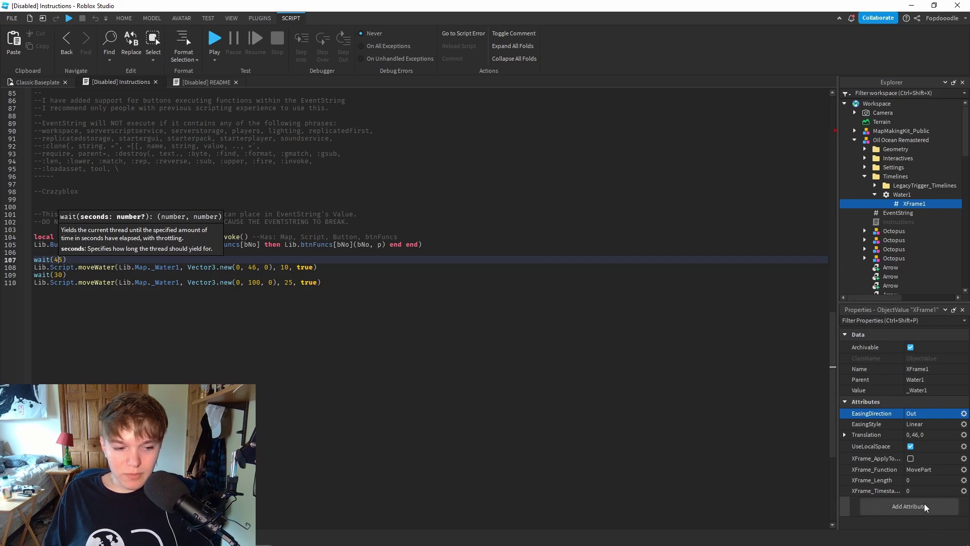
{"action": "left_click", "coordinate": [912, 493]}
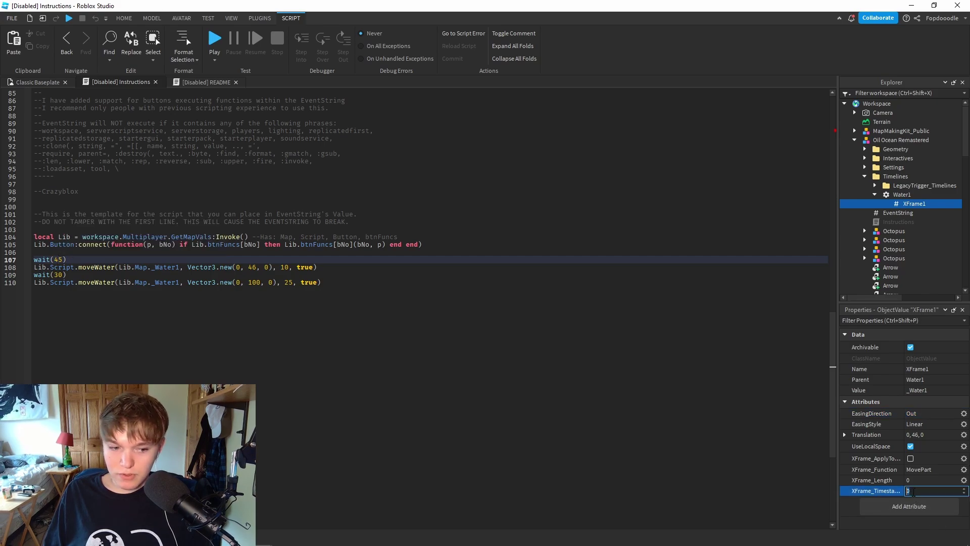
{"action": "type", "text": "4"}
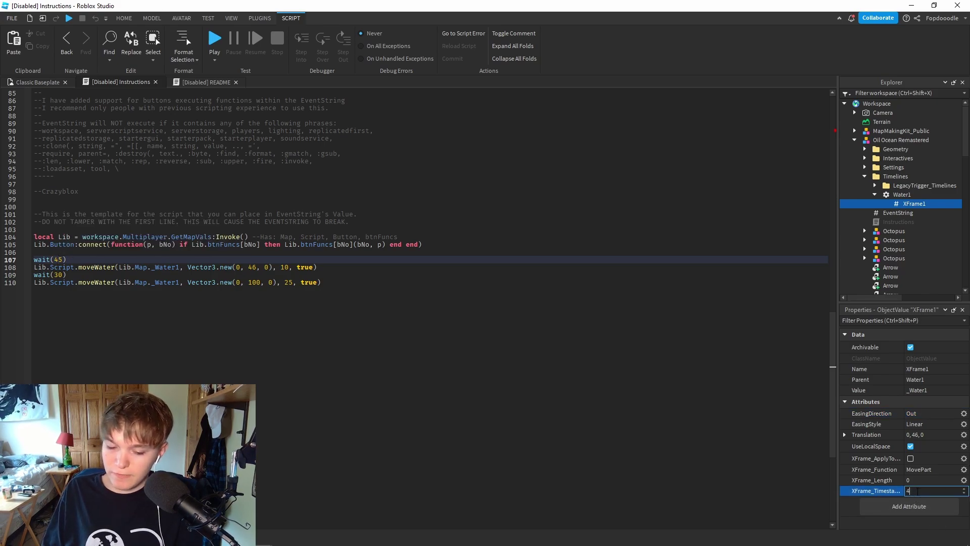
{"action": "type", "text": "5"}
{"action": "key", "text": "Return"}
- Set XFrame1's XFrame_Length to 10, matching the duration in the script's first moveWater call
{"action": "left_click", "coordinate": [285, 268]}
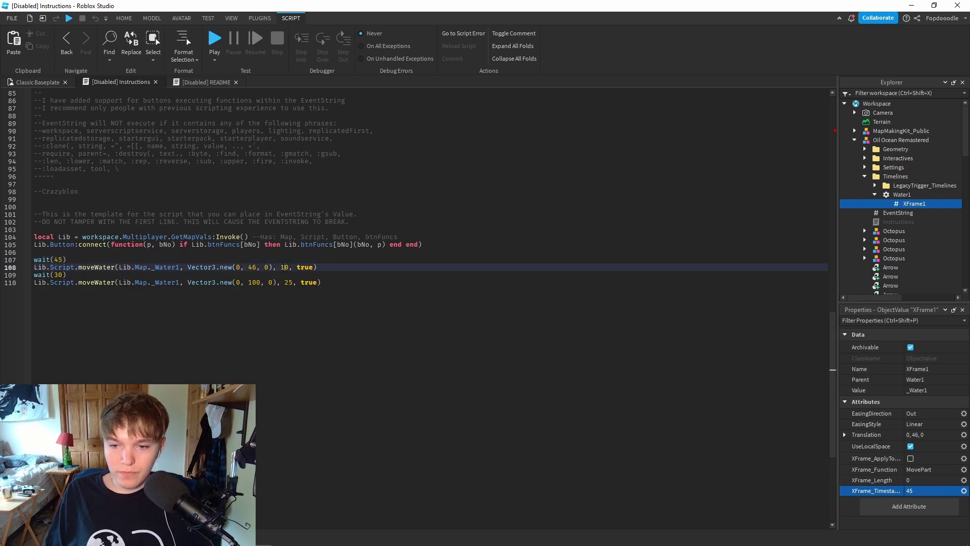
{"action": "left_click", "coordinate": [918, 481]}
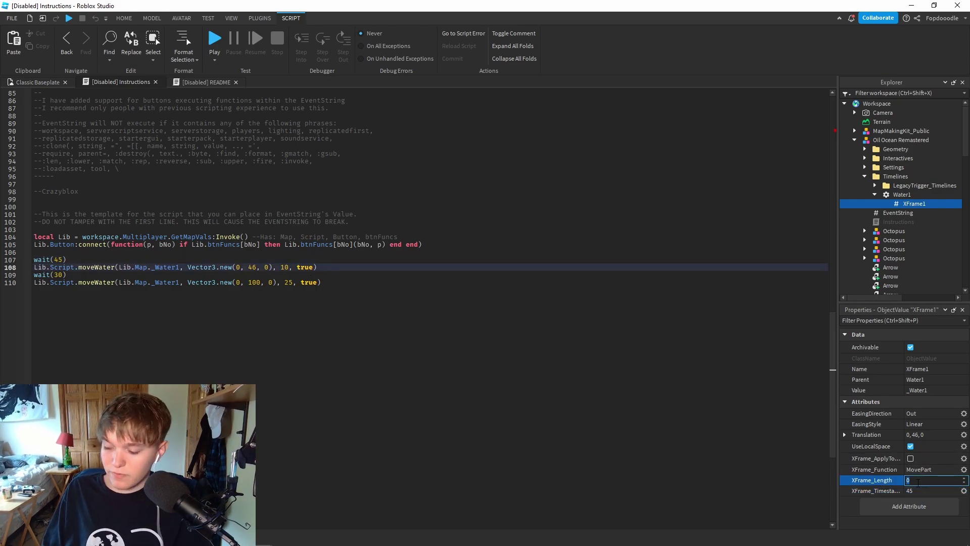
{"action": "type", "text": "10"}
{"action": "key", "text": "Return"}
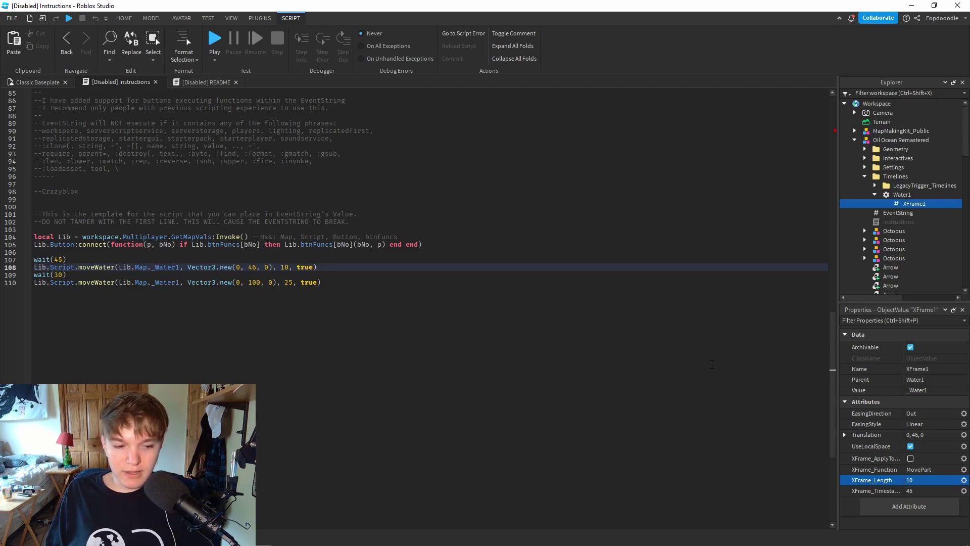
{"action": "left_click_drag", "start_coordinate": [322, 268], "coordinate": [33, 259]}
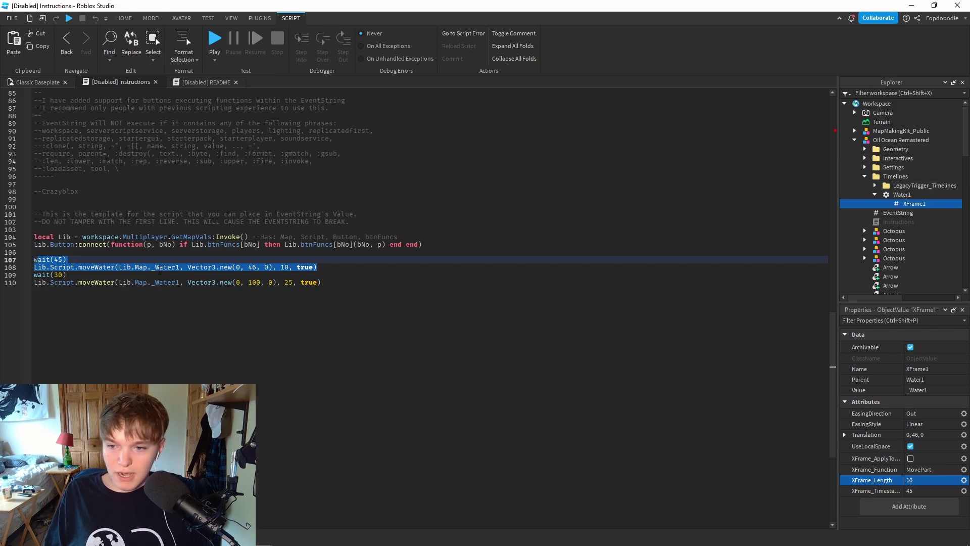
- Duplicate XFrame1 inside the Water1 timeline for the script's second water movement and rename the copy XFrame2
{"action": "left_click_drag", "start_coordinate": [322, 282], "coordinate": [24, 277]}
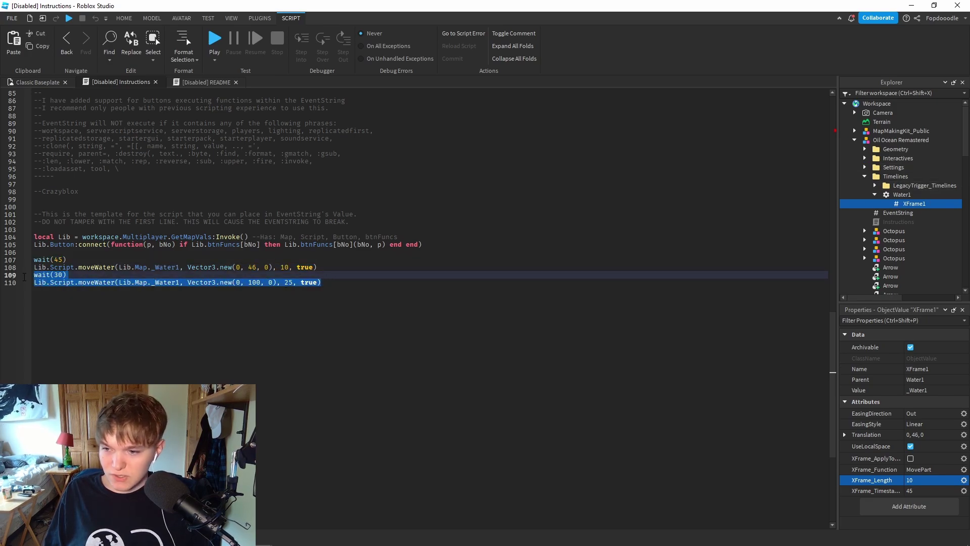
{"action": "left_click", "coordinate": [88, 281]}
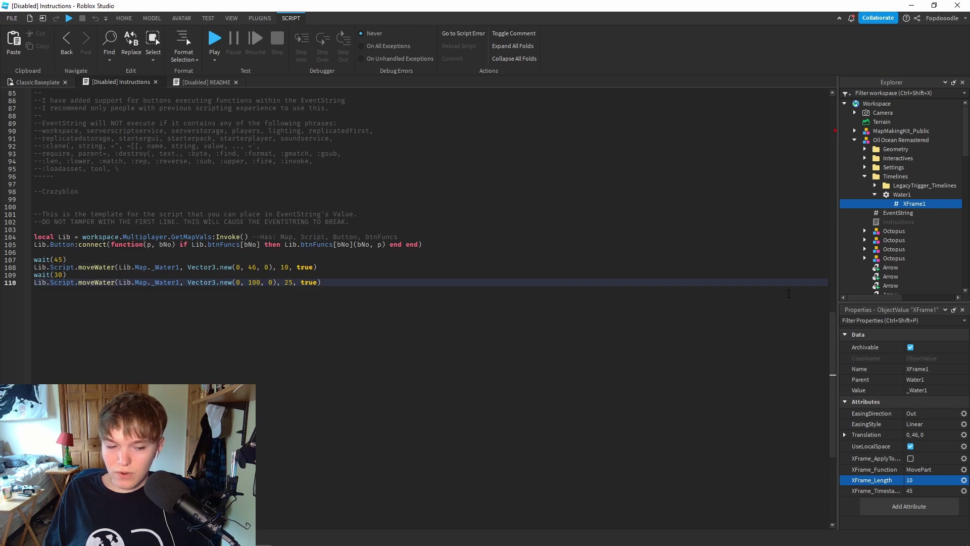
{"action": "left_click", "coordinate": [905, 204]}
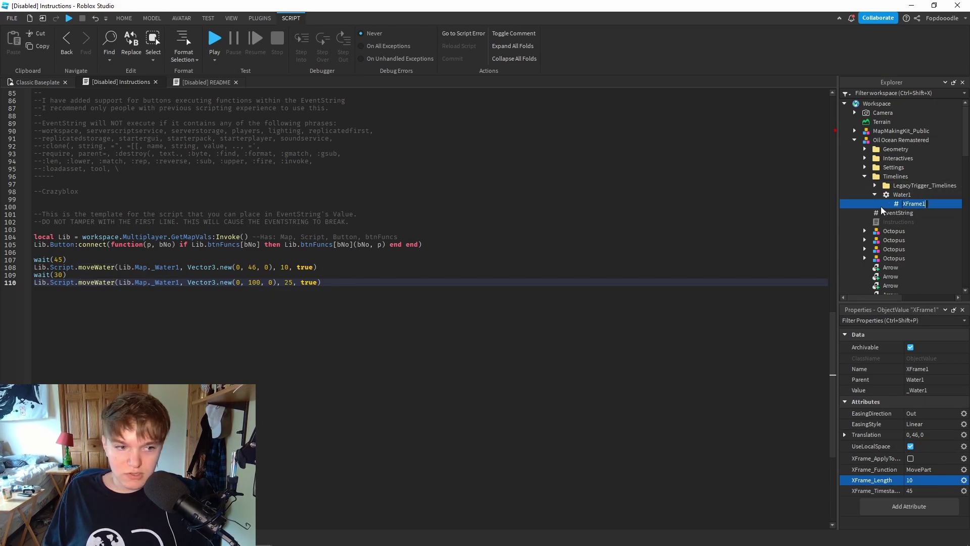
{"action": "key", "text": "ctrl+d"}
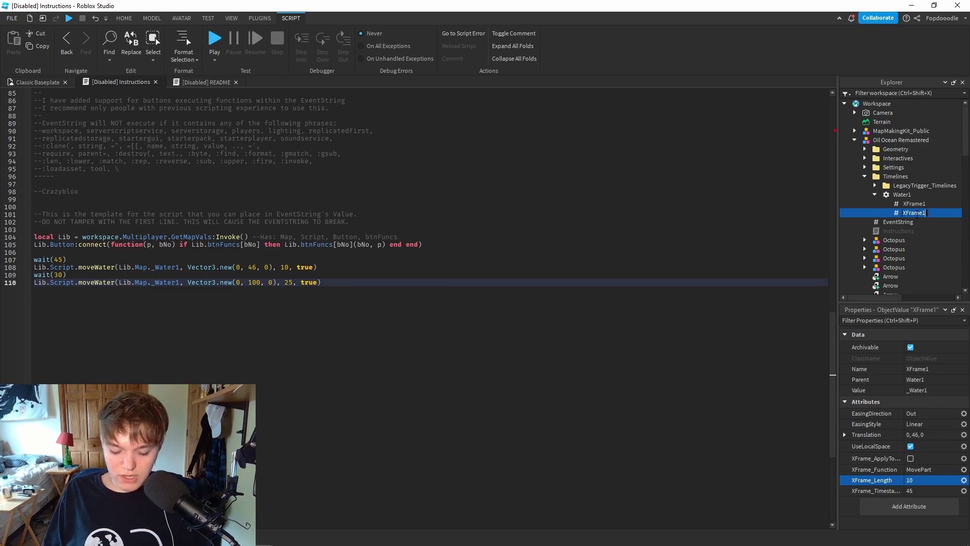
{"action": "key", "text": "Right"}
{"action": "type", "text": "2"}
{"action": "key", "text": "Return"}
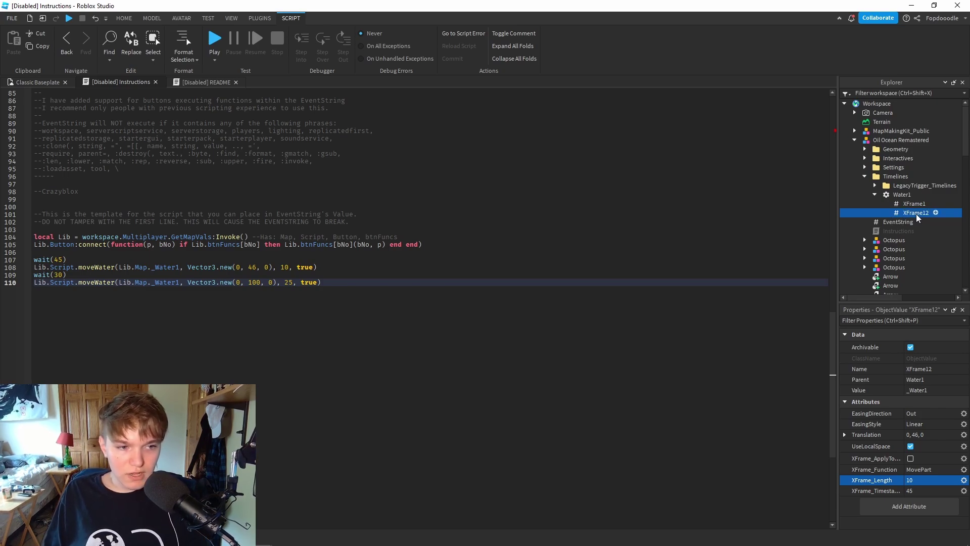
{"action": "key", "text": "Right"}
{"action": "key", "text": "BackSpace"}
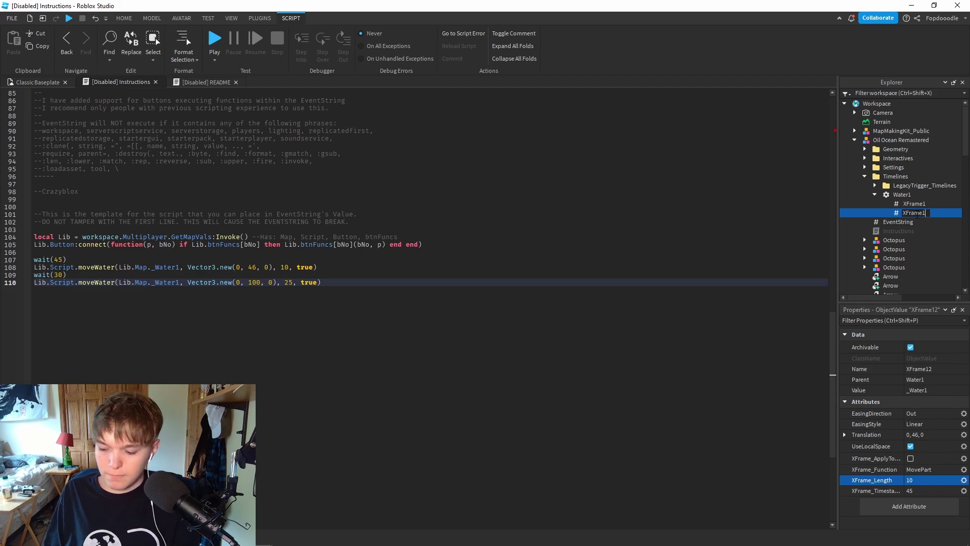
{"action": "key", "text": "BackSpace"}
{"action": "type", "text": "2"}
{"action": "key", "text": "Return"}
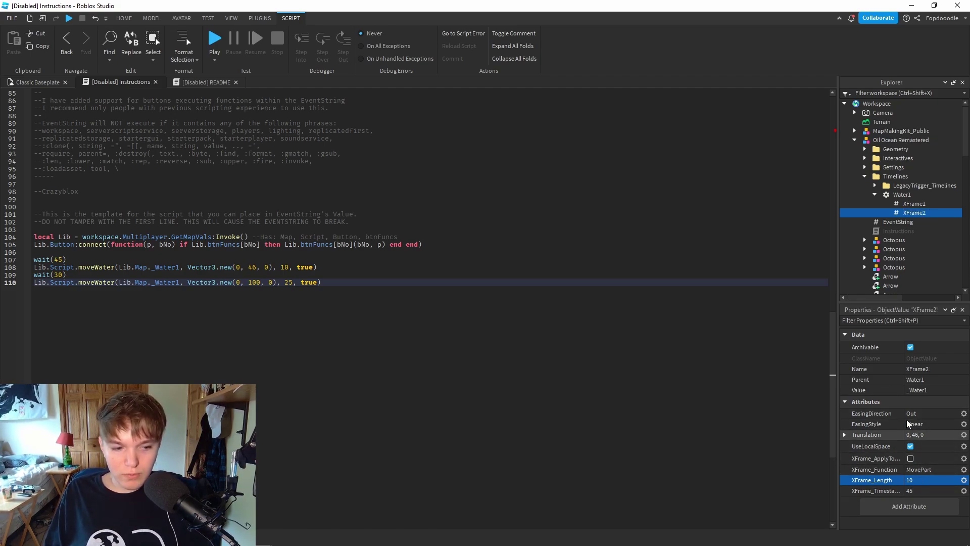
- Set XFrame2's Translation attribute to 0, 100, 0
{"action": "left_click", "coordinate": [920, 434]}
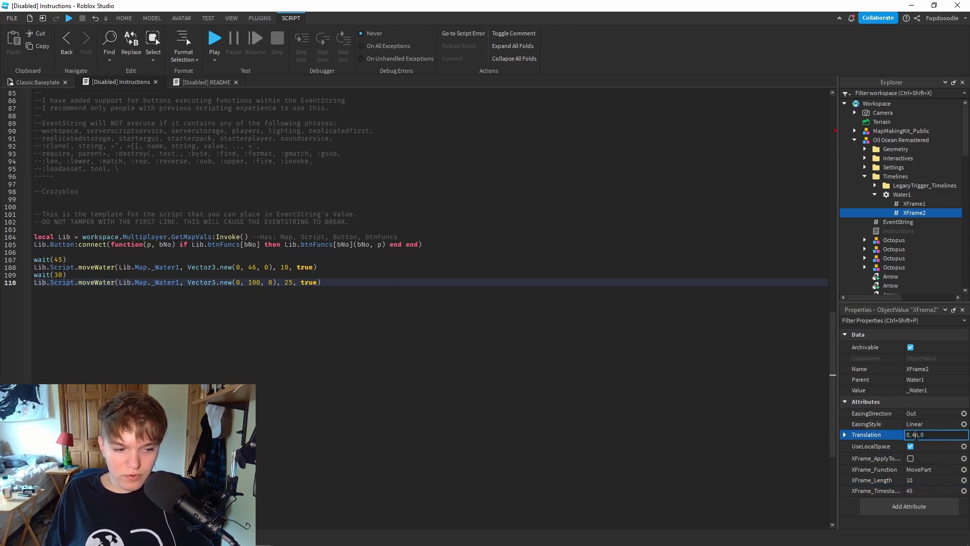
{"action": "key", "text": "BackSpace"}
{"action": "key", "text": "BackSpace"}
{"action": "type", "text": "100"}
{"action": "key", "text": "Return"}
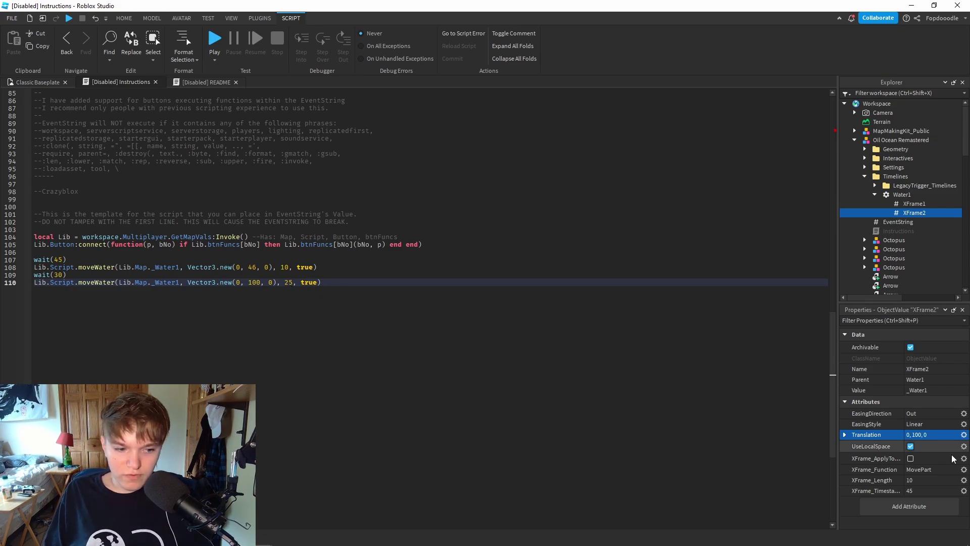
- Set XFrame2's XFrame_Length to 25 and its XFrame_Timestamp to 75
{"action": "left_click", "coordinate": [918, 491]}
{"action": "left_click", "coordinate": [919, 480]}
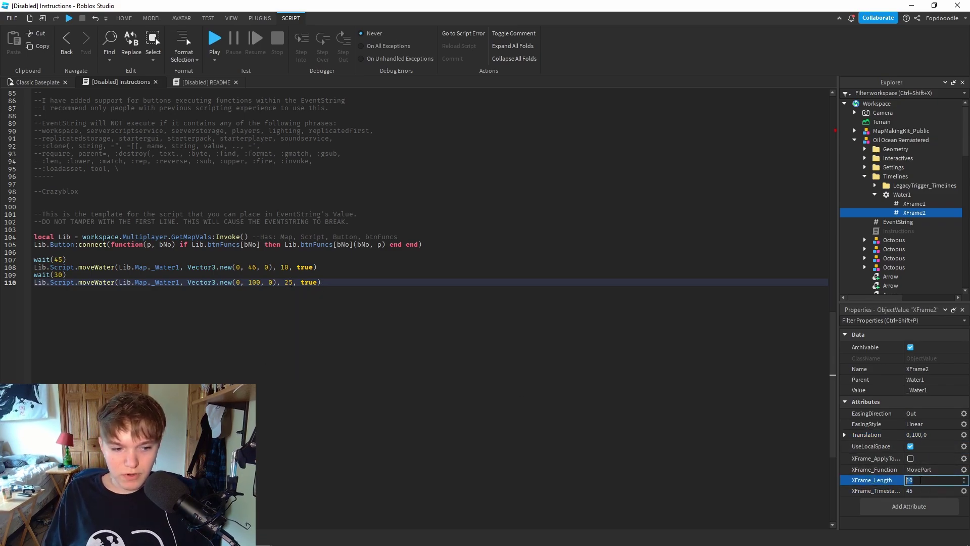
{"action": "type", "text": "25"}
{"action": "key", "text": "Return"}
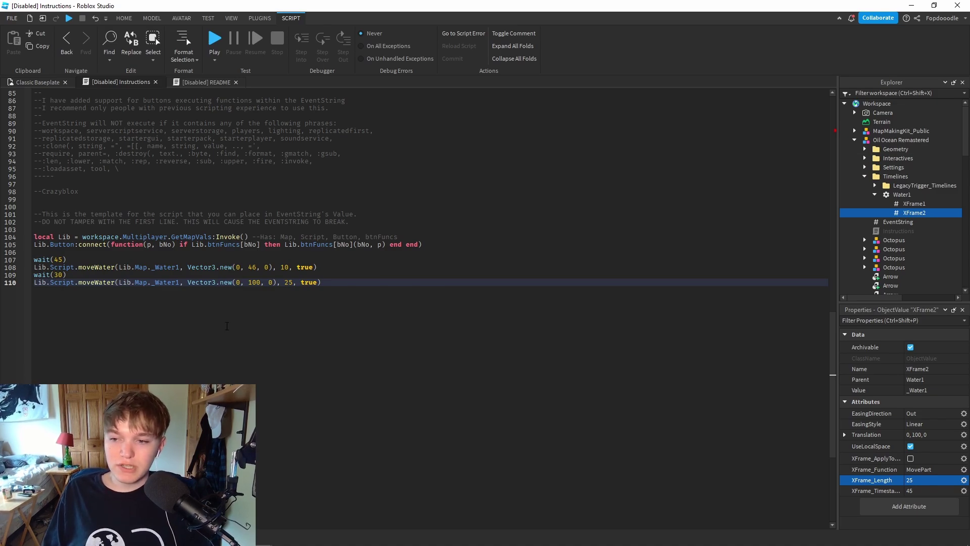
{"action": "left_click", "coordinate": [928, 489]}
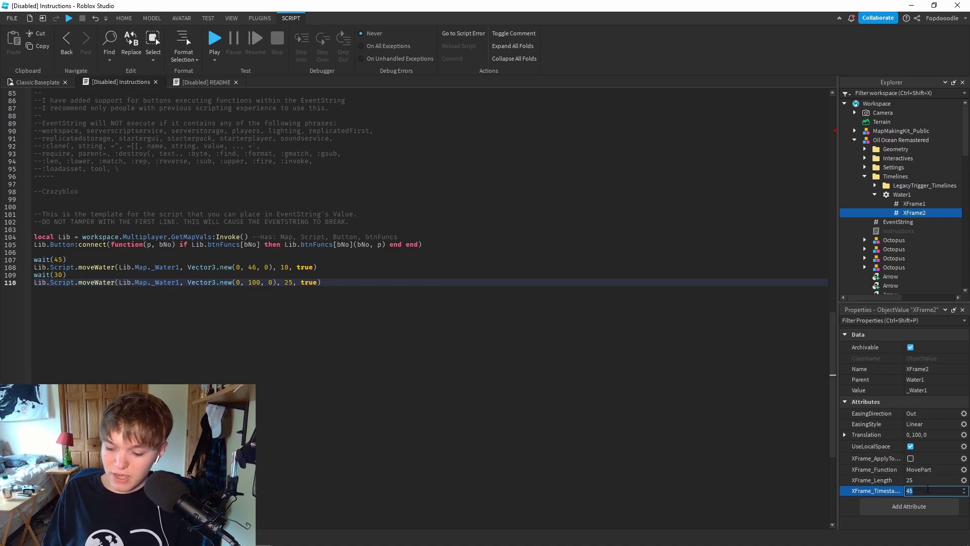
{"action": "key", "text": "Return"}
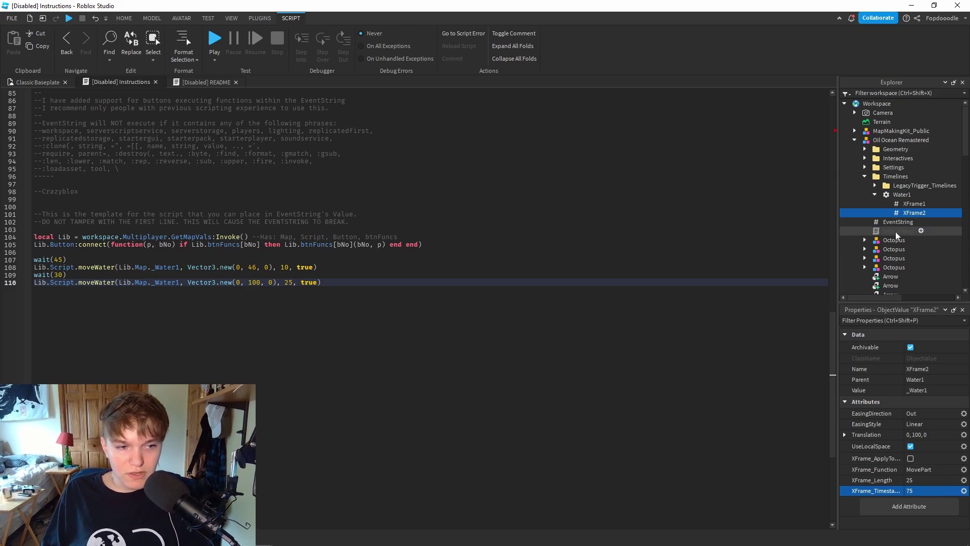
- Compare the Water1 timeline with the script's water movement lines and review the SetWaterState function's arguments in the README
{"action": "left_click", "coordinate": [890, 195]}
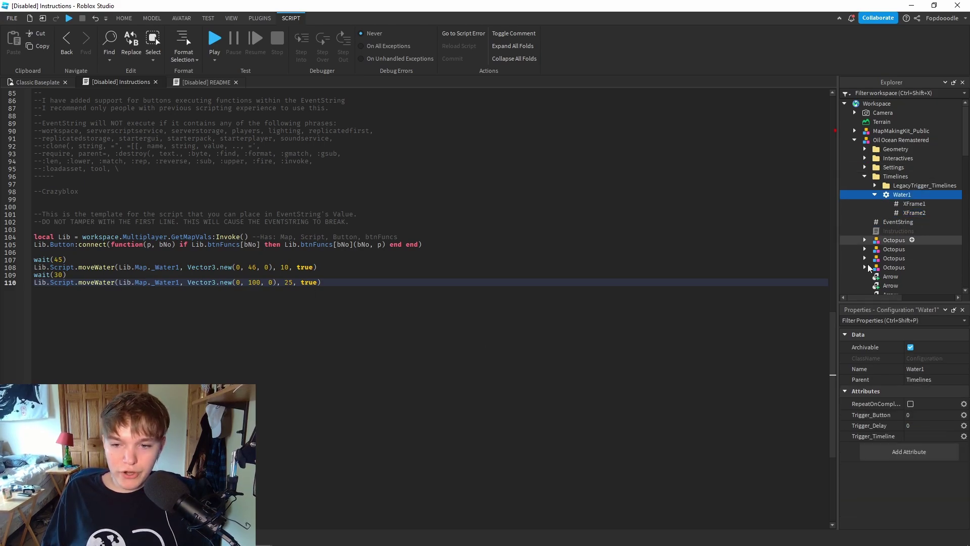
{"action": "left_click_drag", "start_coordinate": [335, 282], "coordinate": [34, 258]}
{"action": "left_click", "coordinate": [333, 285]}
{"action": "left_click", "coordinate": [211, 85]}
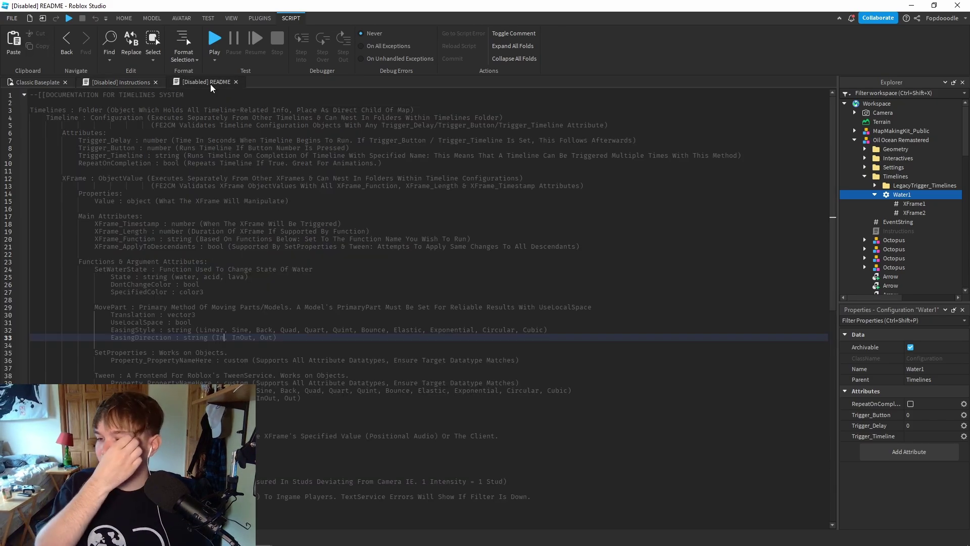
{"action": "left_click_drag", "start_coordinate": [94, 270], "coordinate": [156, 277]}
{"action": "left_click", "coordinate": [165, 277]}
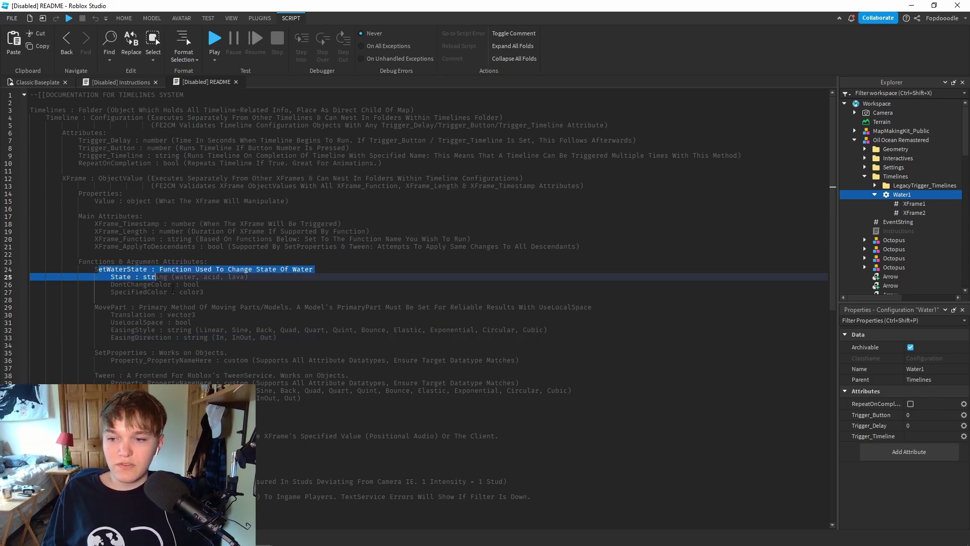
{"action": "left_click", "coordinate": [203, 292]}
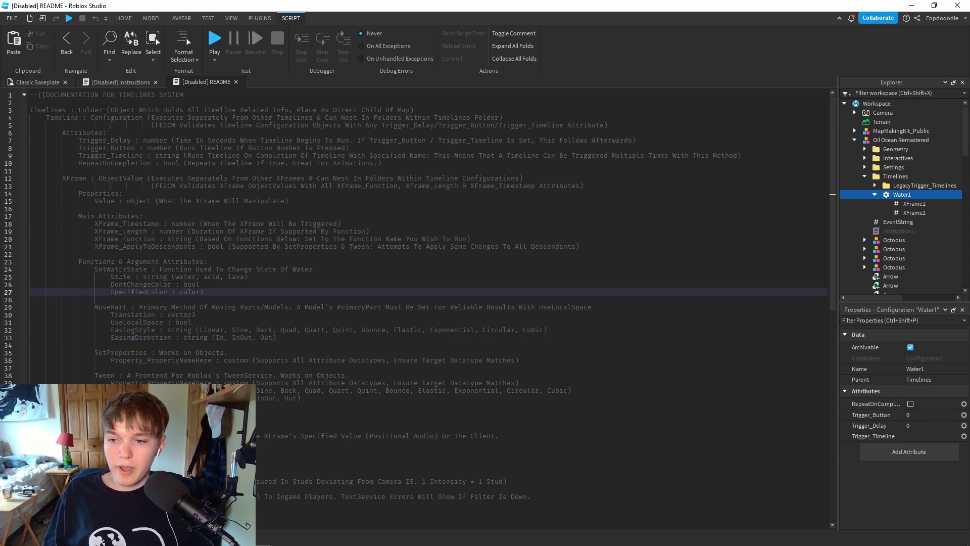
- Duplicate XFrame1 in the Water1 timeline and rename the copy XFrame1.5
{"action": "left_click", "coordinate": [911, 204]}
{"action": "left_click", "coordinate": [907, 213]}
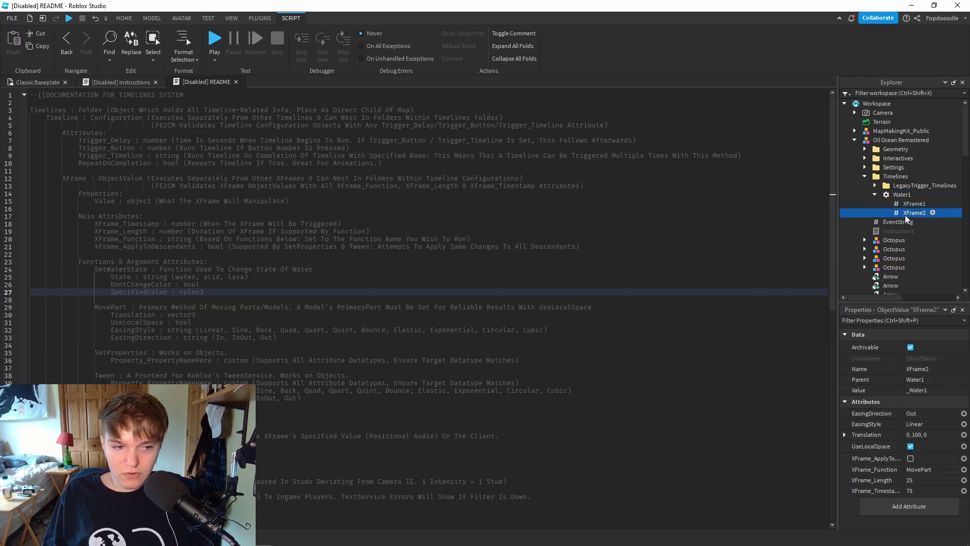
{"action": "left_click", "coordinate": [915, 205]}
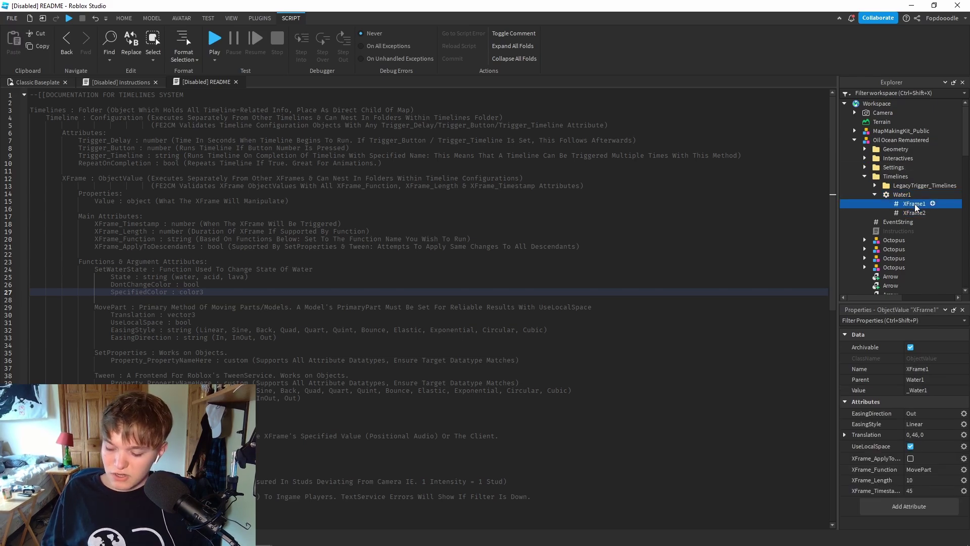
{"action": "key", "text": "ctrl+d"}
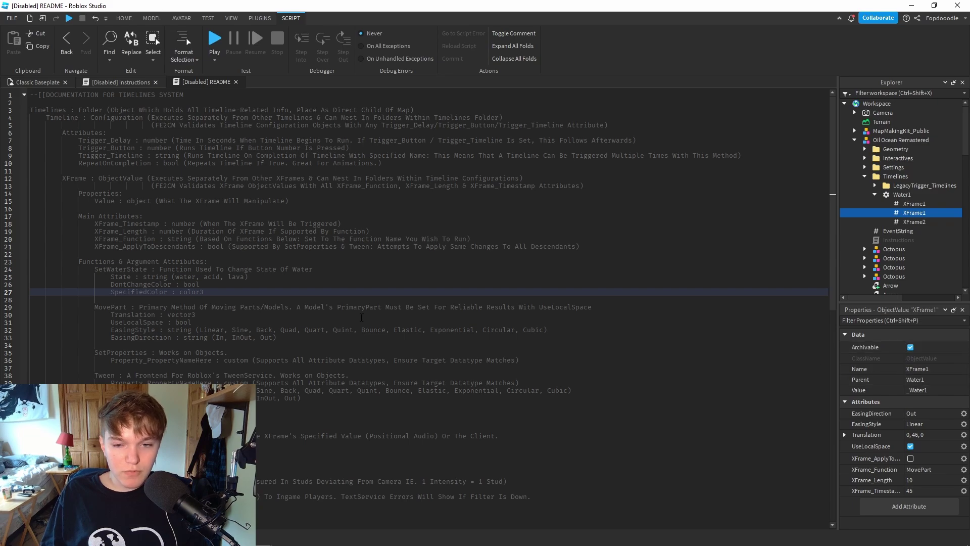
{"action": "left_click", "coordinate": [925, 213]}
{"action": "left_click", "coordinate": [927, 214]}
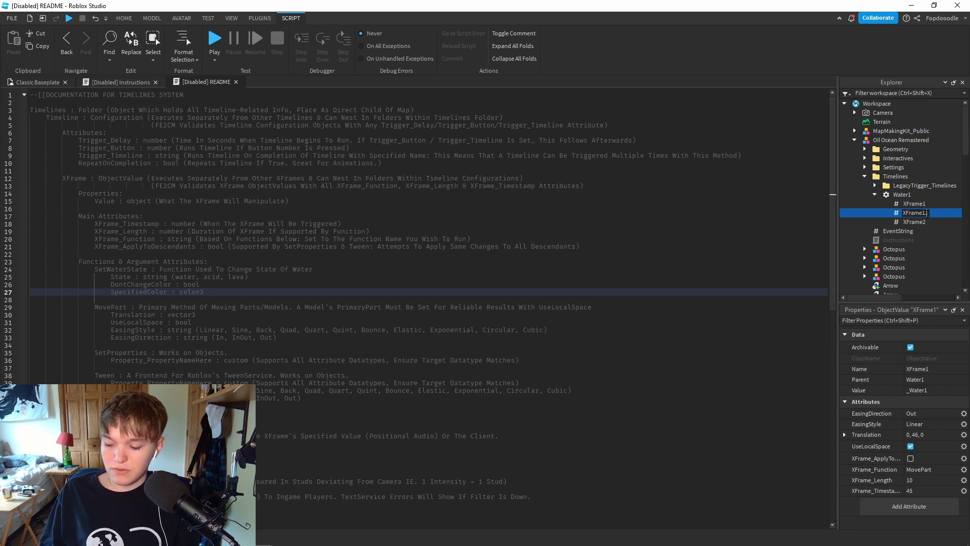
{"action": "type", "text": ".5"}
{"action": "key", "text": "Return"}
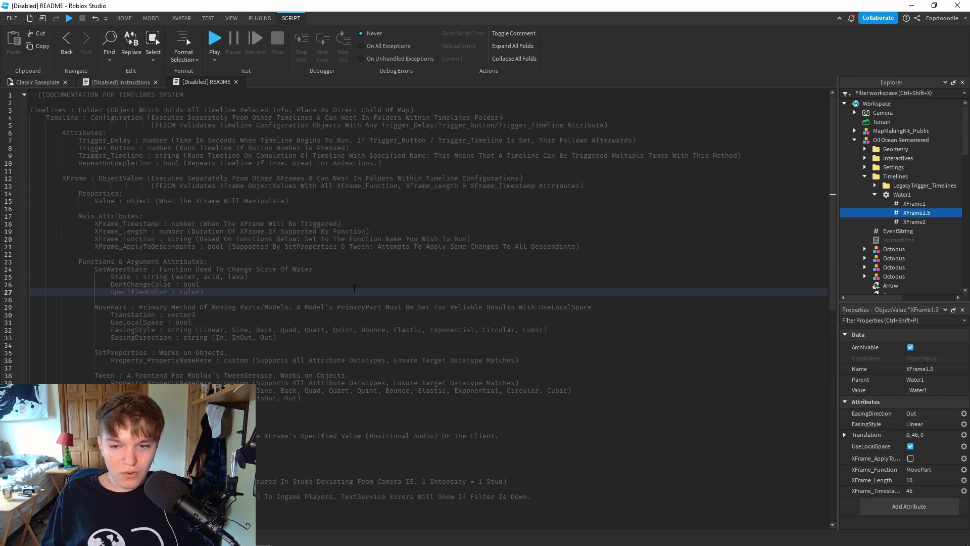
- Set XFrame1.5's XFrame_Function attribute to SetWaterState, as named in the README
{"action": "left_click", "coordinate": [111, 270]}
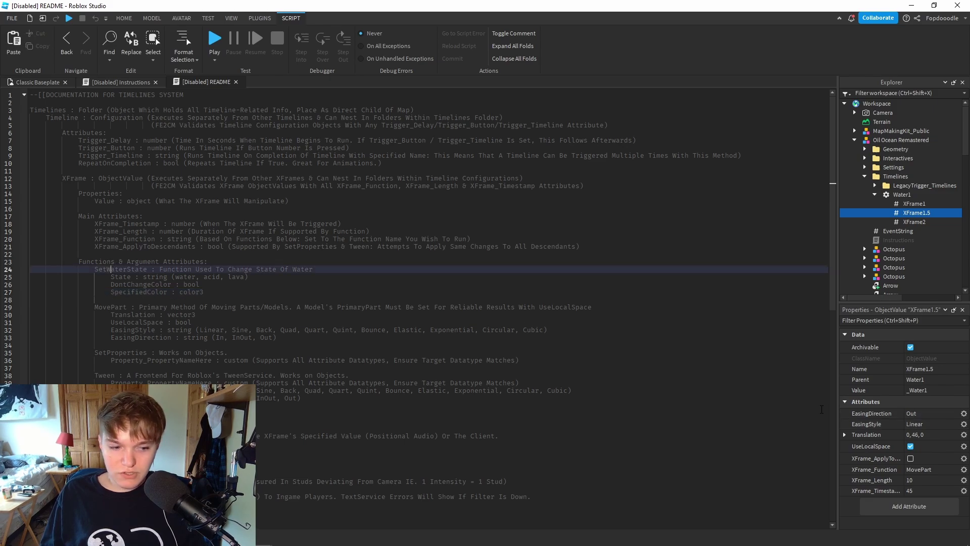
{"action": "left_click", "coordinate": [938, 470]}
{"action": "type", "text": "Set"}
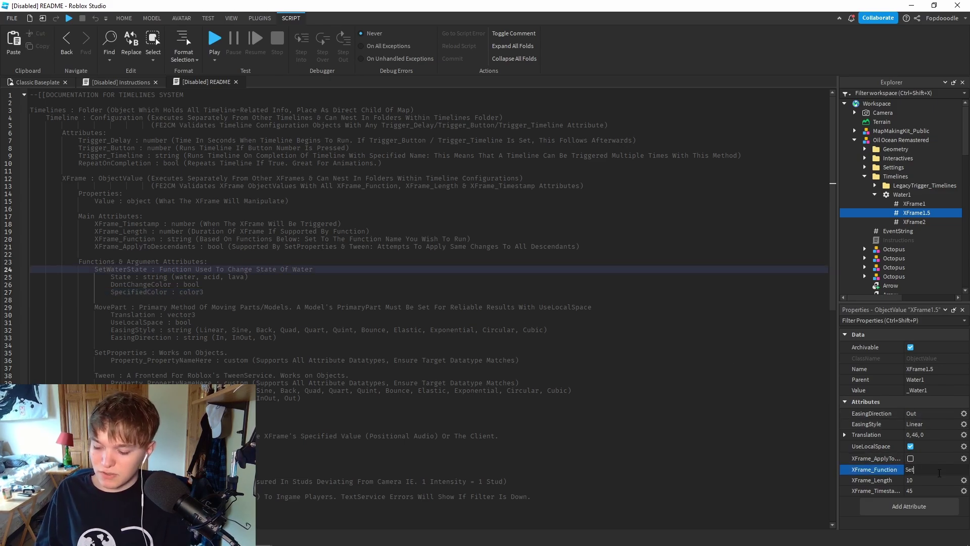
{"action": "type", "text": "WaterState"}
{"action": "key", "text": "Return"}
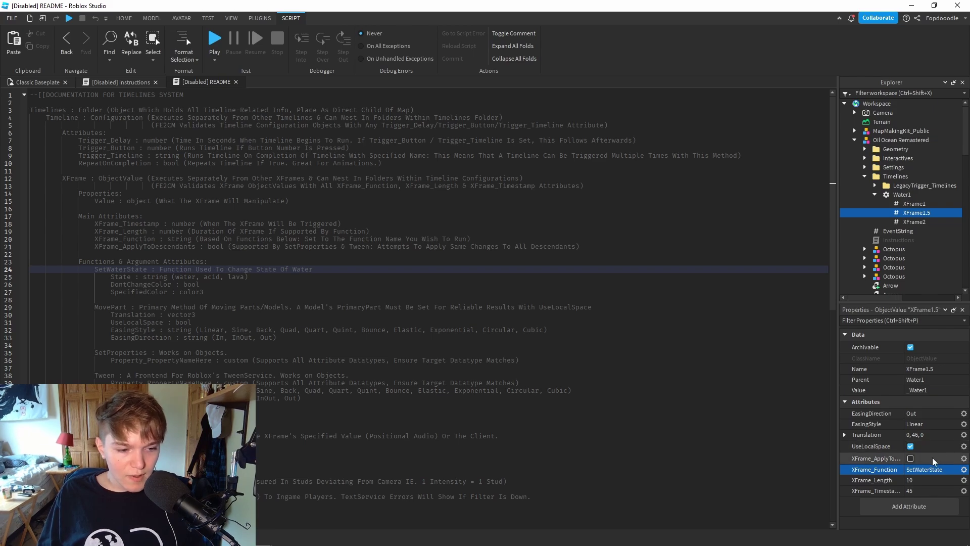
- Delete the EasingDirection, EasingStyle, Translation and UseLocalSpace attributes from XFrame1.5
{"action": "left_click", "coordinate": [963, 414]}
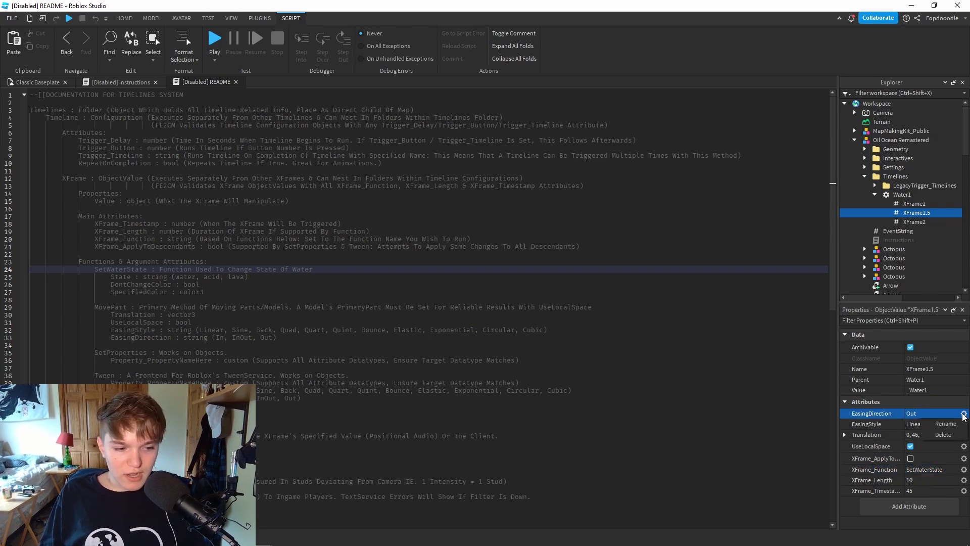
{"action": "left_click", "coordinate": [942, 434]}
{"action": "left_click", "coordinate": [963, 414]}
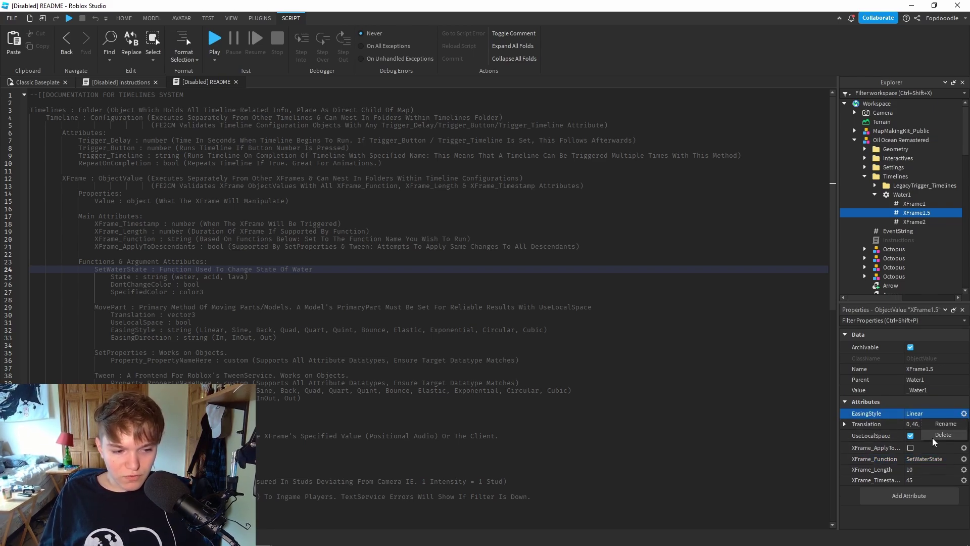
{"action": "left_click", "coordinate": [942, 435]}
{"action": "left_click", "coordinate": [963, 413]}
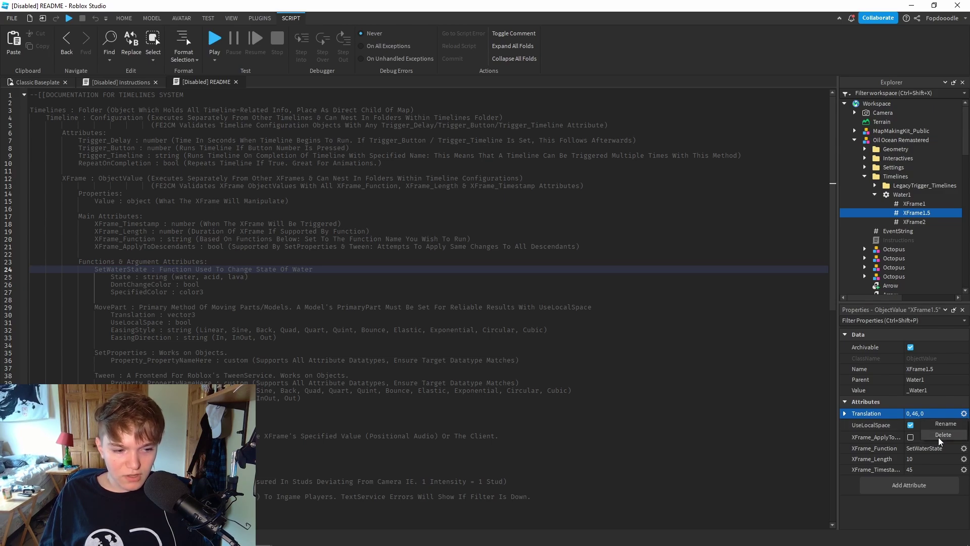
{"action": "left_click", "coordinate": [941, 435]}
{"action": "left_click", "coordinate": [963, 414]}
{"action": "left_click", "coordinate": [942, 434]}
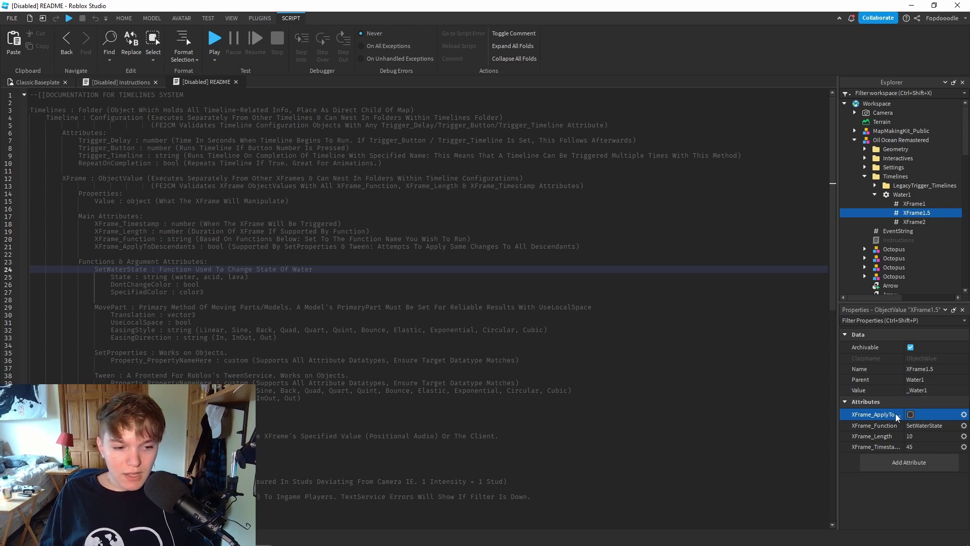
- Set XFrame1.5's XFrame_Length attribute to 0
{"action": "left_click", "coordinate": [931, 435]}
{"action": "type", "text": "0"}
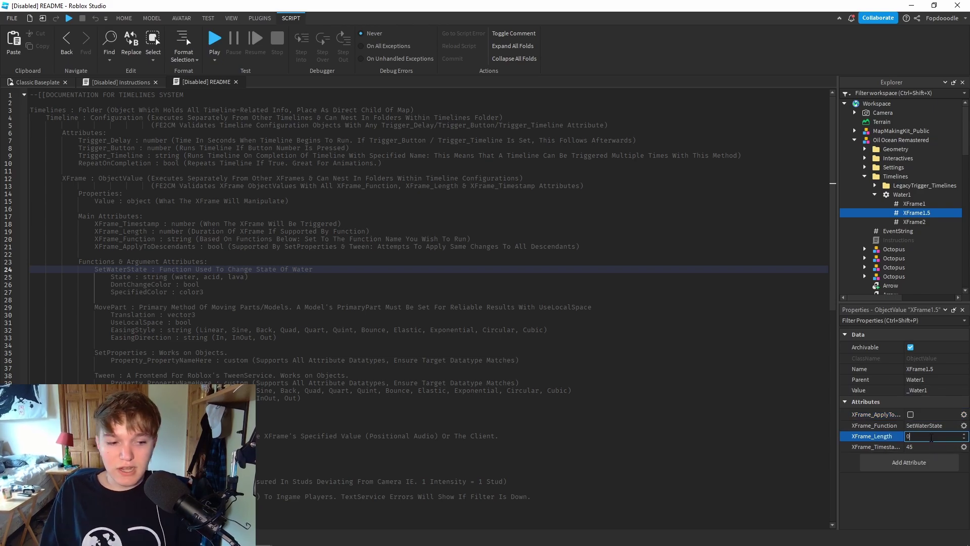
{"action": "key", "text": "Return"}
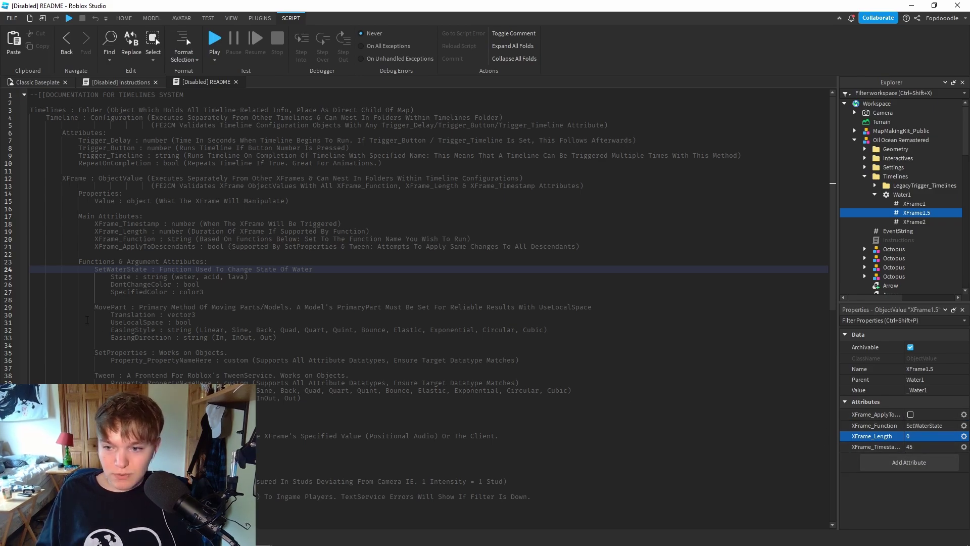
- Add a string attribute named State to XFrame1.5, following the README, and set its value to water
{"action": "left_click", "coordinate": [156, 277]}
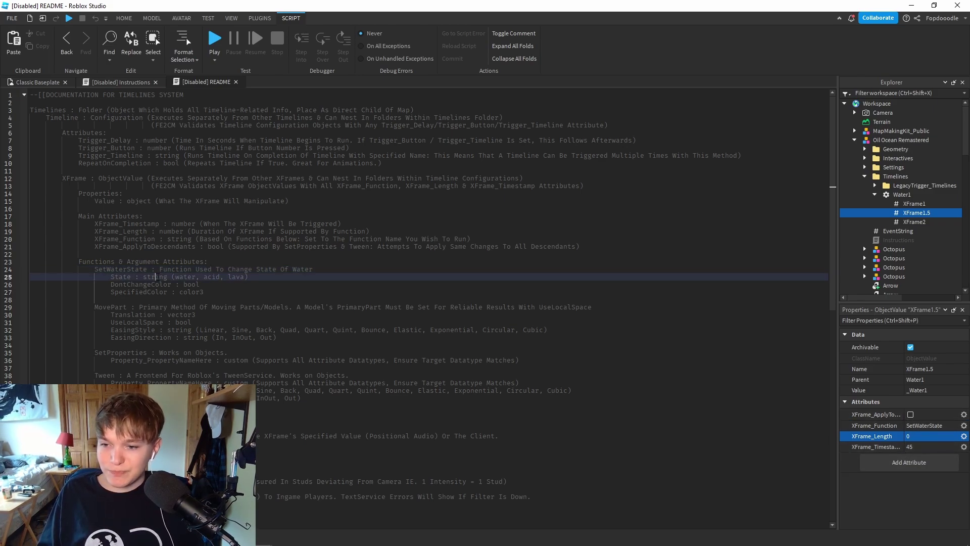
{"action": "left_click", "coordinate": [909, 461]}
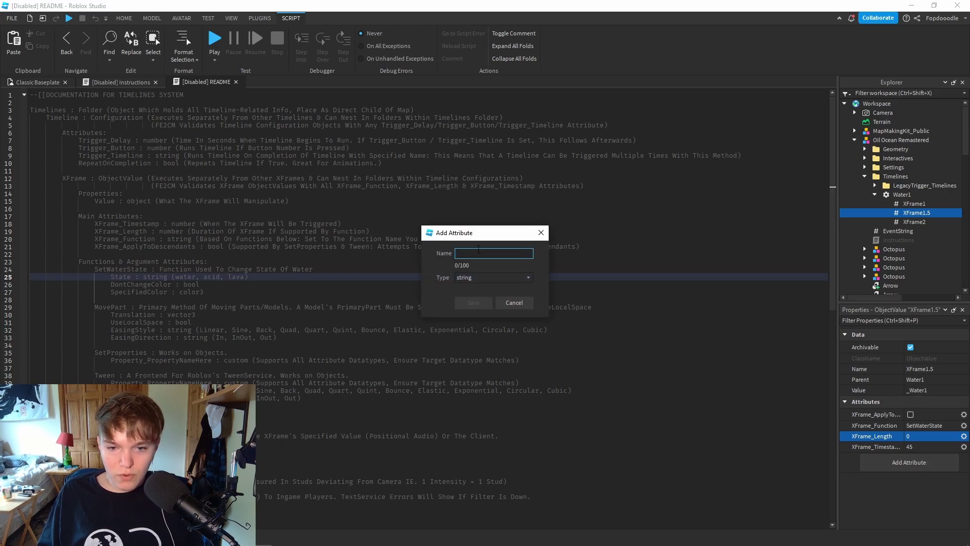
{"action": "type", "text": "State"}
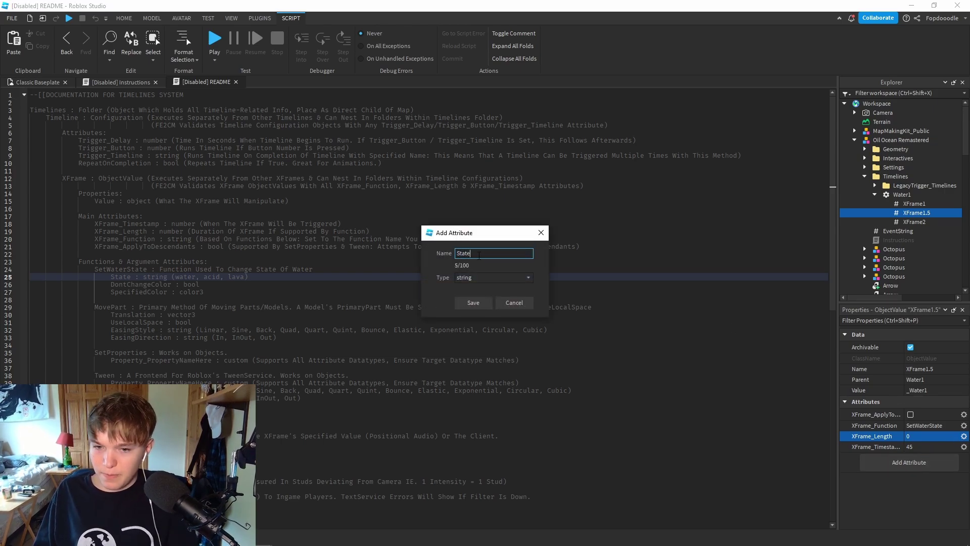
{"action": "key", "text": "Return"}
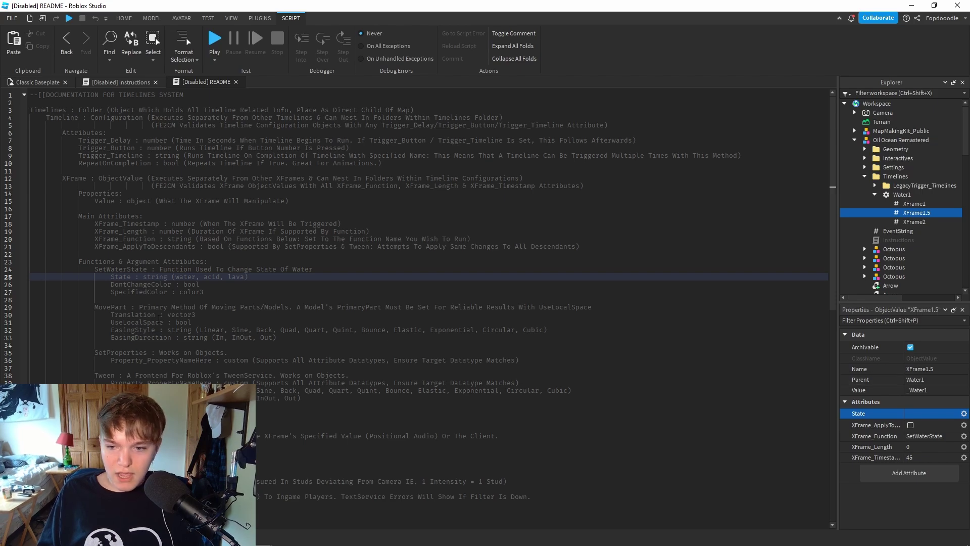
{"action": "left_click_drag", "start_coordinate": [172, 277], "coordinate": [249, 276]}
{"action": "left_click", "coordinate": [925, 414]}
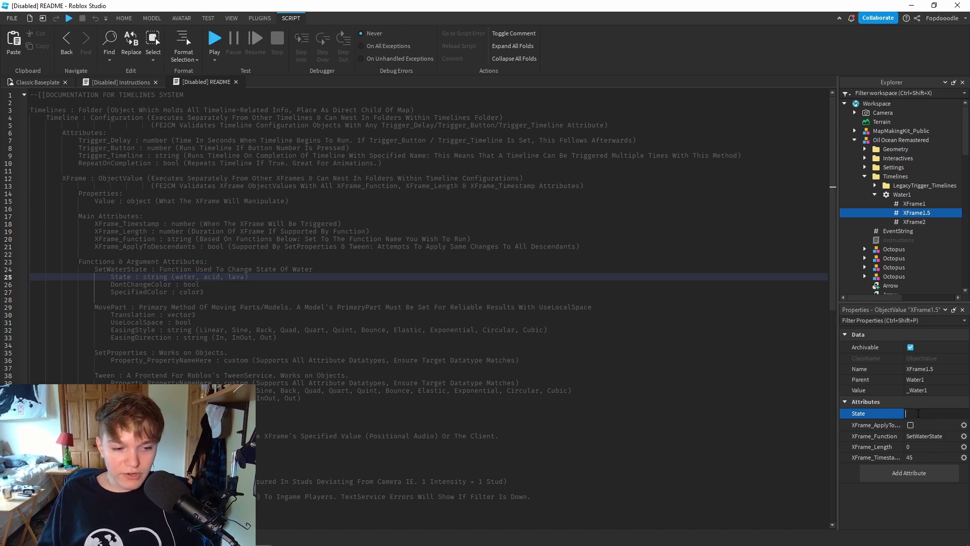
{"action": "type", "text": "water"}
{"action": "key", "text": "Return"}
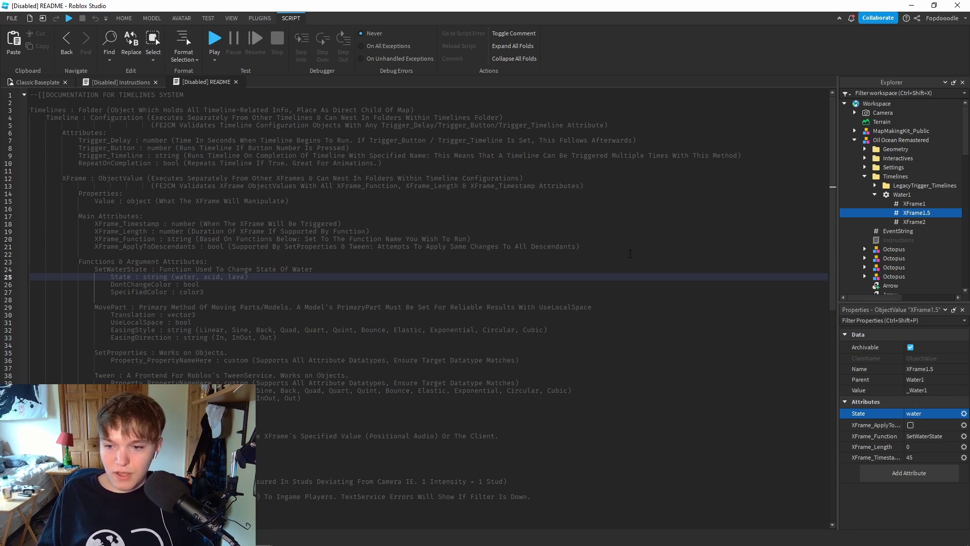
- Check SetWaterState's optional colour arguments in the README and add a boolean attribute named DontChangeColor to XFrame1.5
{"action": "left_click", "coordinate": [127, 284]}
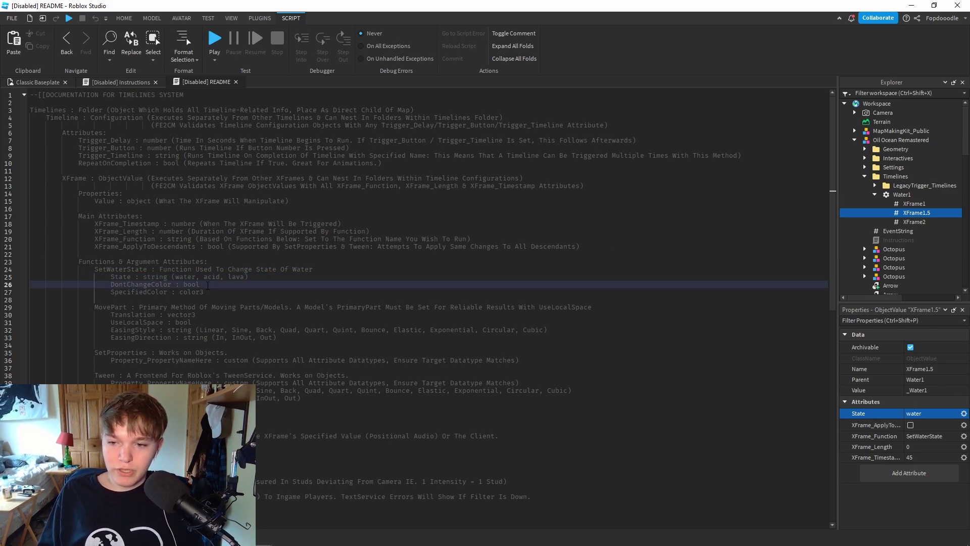
{"action": "left_click", "coordinate": [111, 284]}
{"action": "left_click_drag", "start_coordinate": [112, 283], "coordinate": [198, 292]}
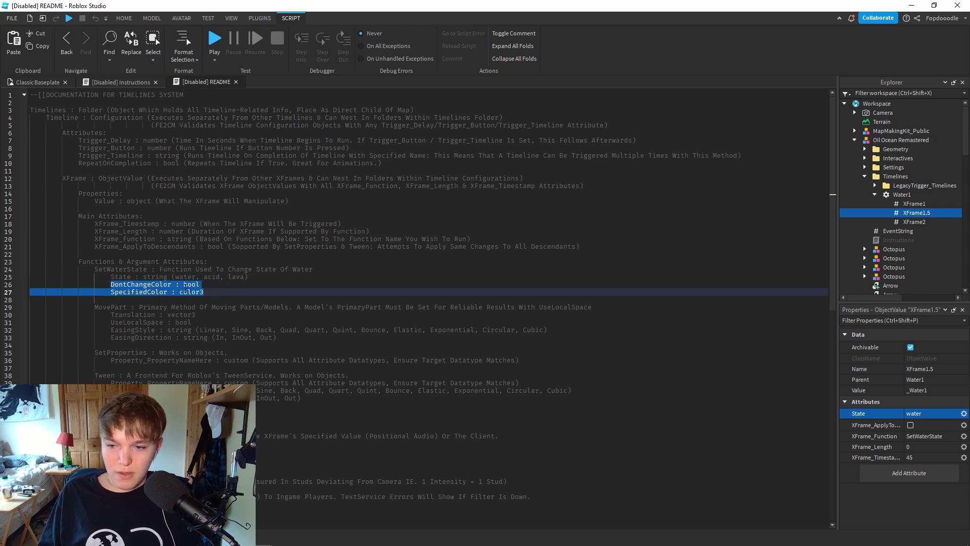
{"action": "left_click_drag", "start_coordinate": [111, 284], "coordinate": [167, 291]}
{"action": "left_click", "coordinate": [158, 294]}
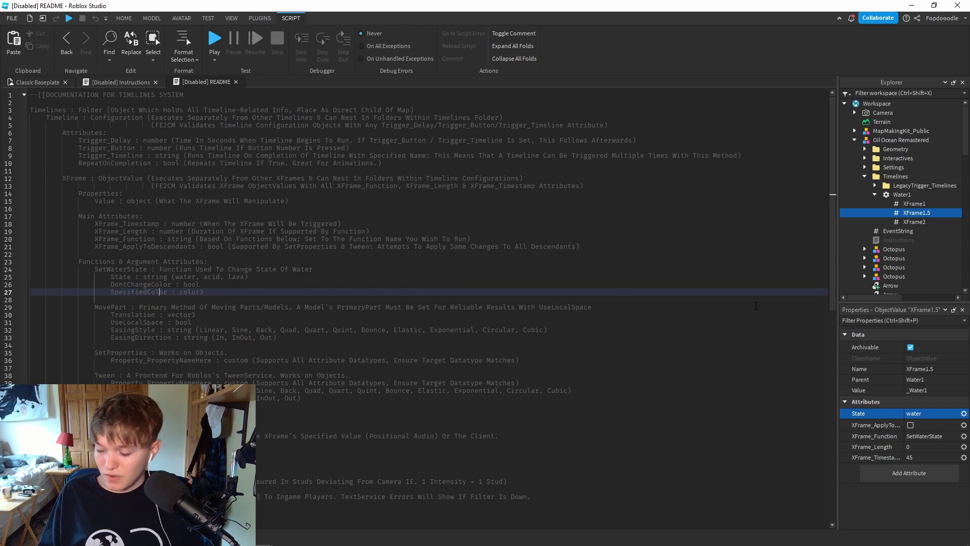
{"action": "left_click", "coordinate": [920, 479]}
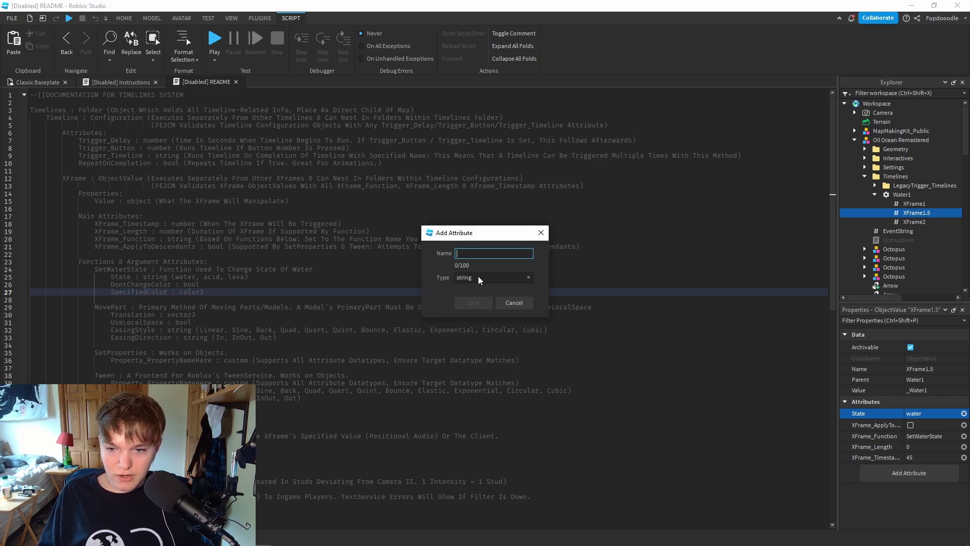
{"action": "left_click_drag", "start_coordinate": [487, 241], "coordinate": [519, 239]}
{"action": "left_click", "coordinate": [518, 277]}
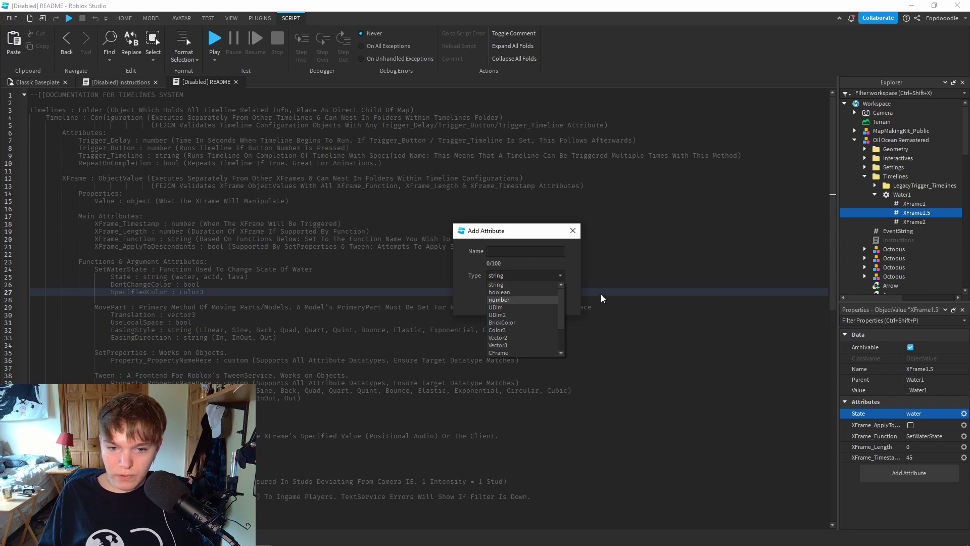
{"action": "left_click", "coordinate": [512, 291]}
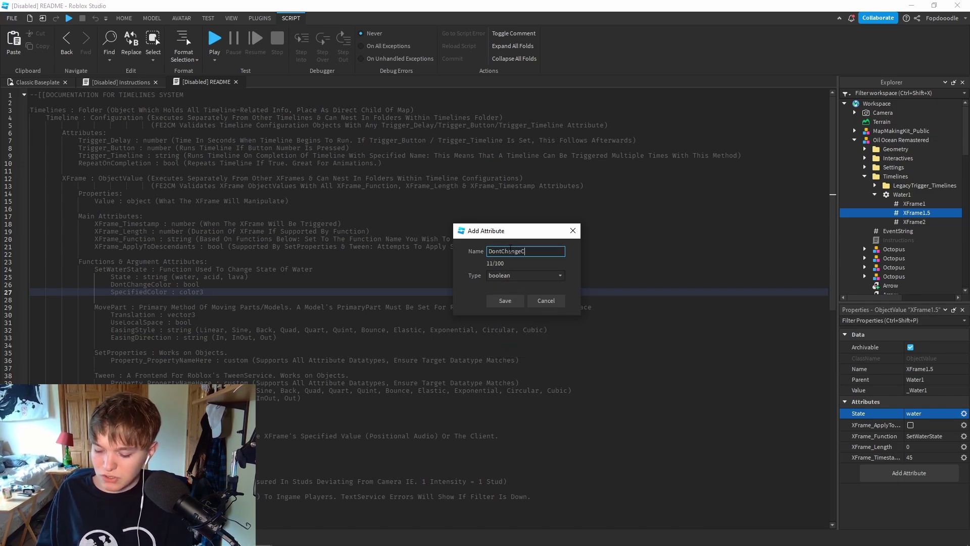
{"action": "left_click", "coordinate": [506, 301]}
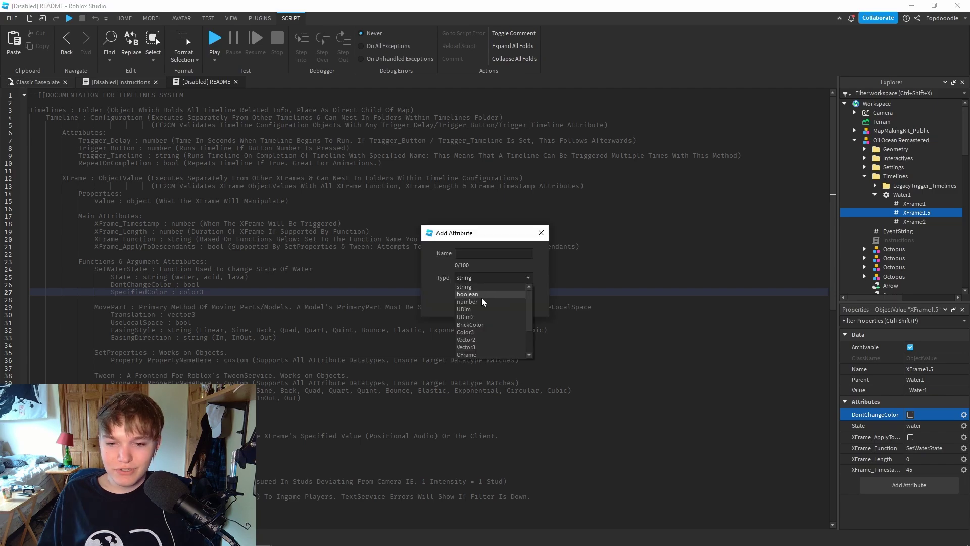
- Add a Color3 attribute named SpecifiedColor to XFrame1.5 and set it to blue, 17, 0, 255
{"action": "left_click", "coordinate": [475, 294]}
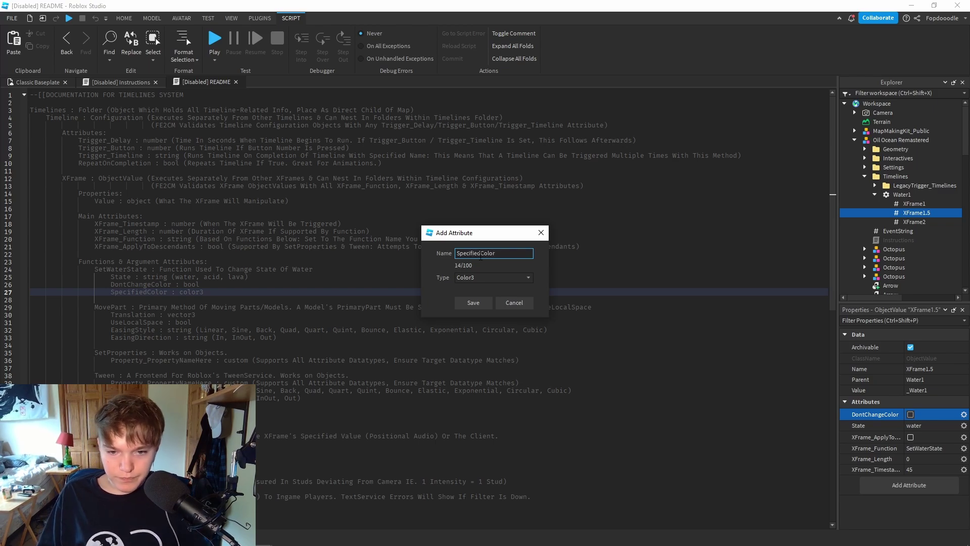
{"action": "left_click", "coordinate": [467, 305]}
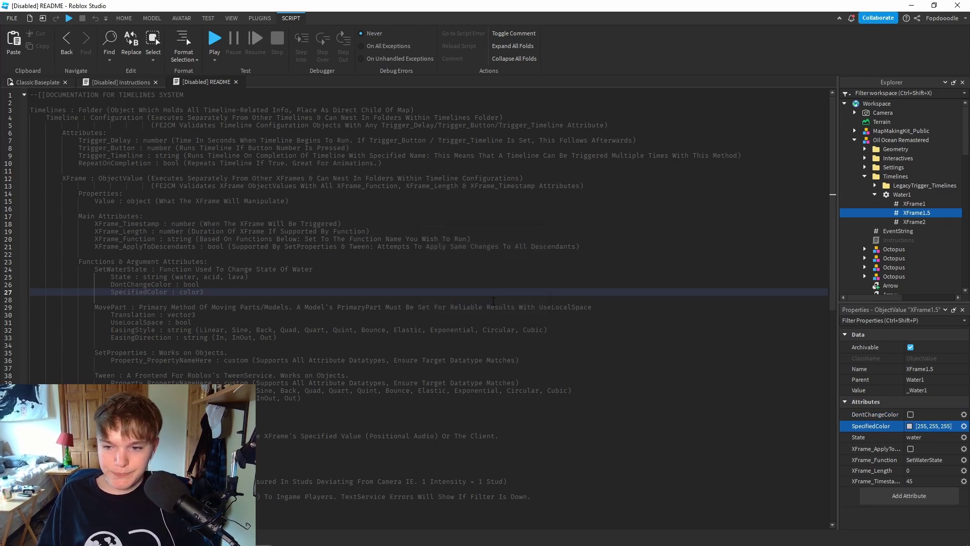
{"action": "left_click", "coordinate": [910, 426]}
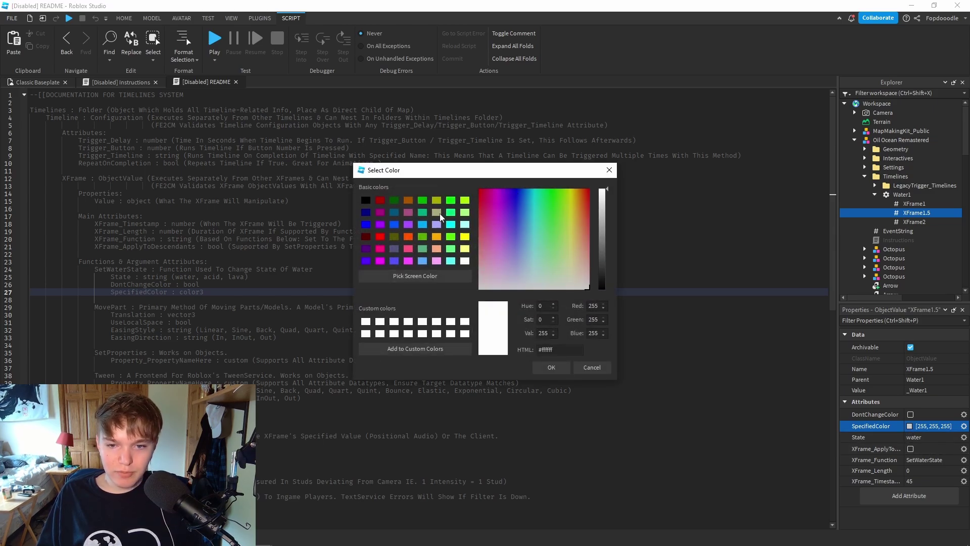
{"action": "left_click", "coordinate": [515, 192]}
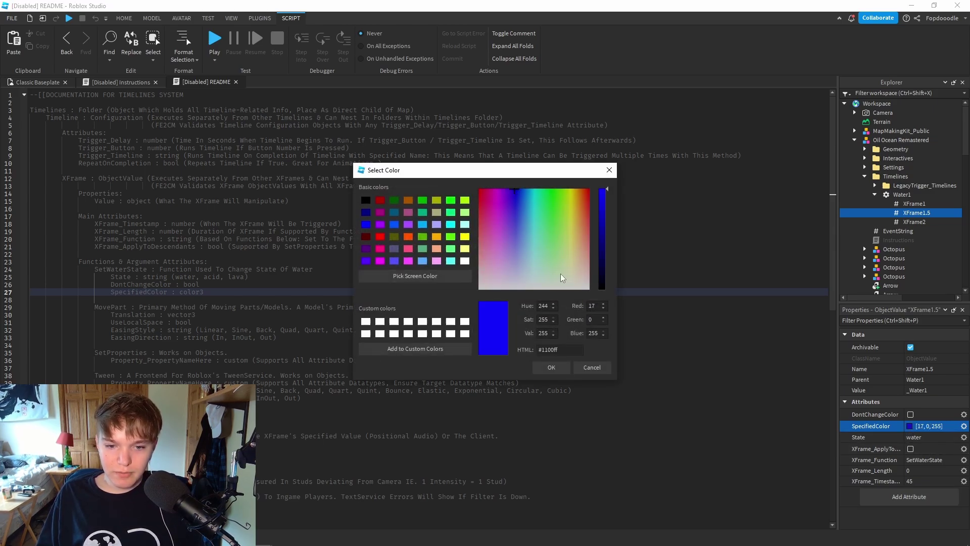
{"action": "left_click", "coordinate": [551, 367]}
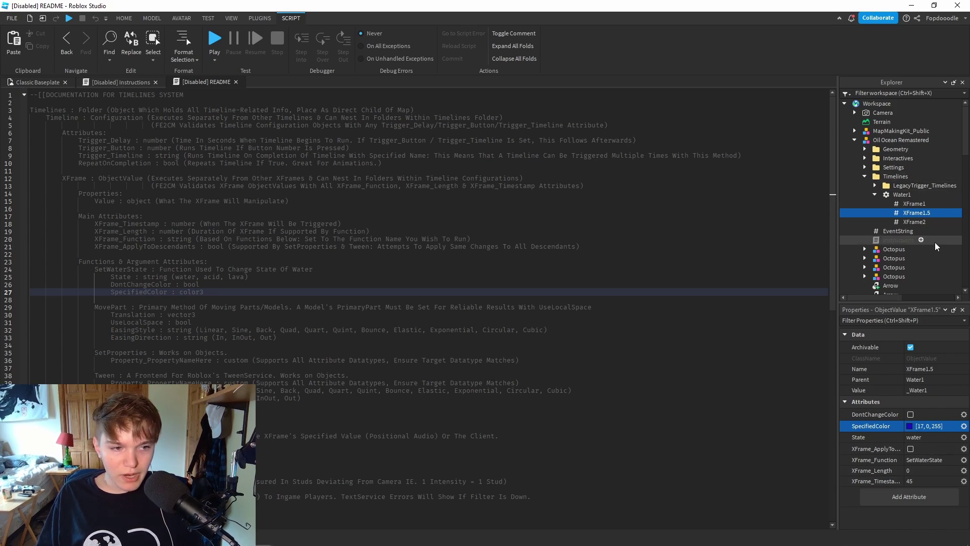
- Save the Oil Ocean Remastered model to Roblox, choosing the existing Pirate City NEW! model to overwrite
{"action": "left_click", "coordinate": [900, 140]}
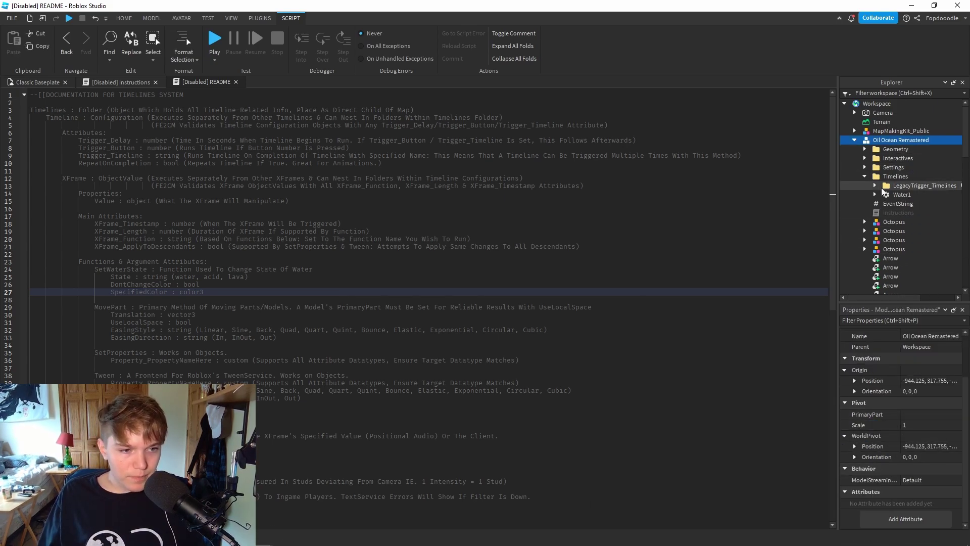
{"action": "left_click", "coordinate": [892, 196]}
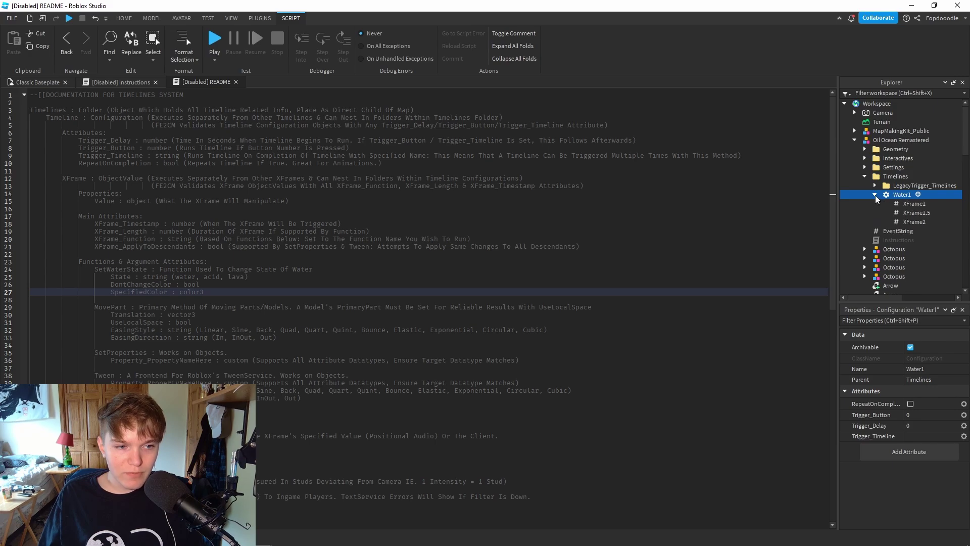
{"action": "right_click", "coordinate": [900, 139]}
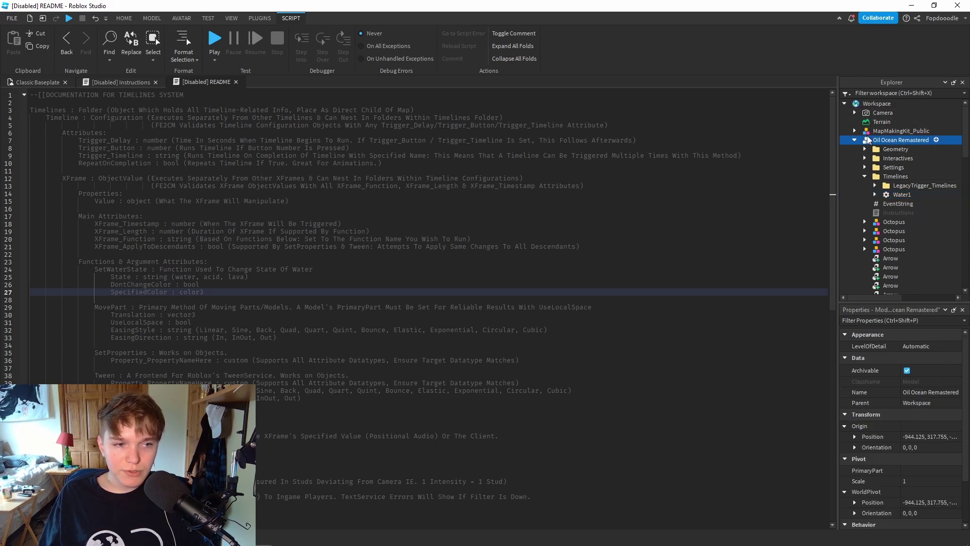
{"action": "left_click", "coordinate": [877, 470]}
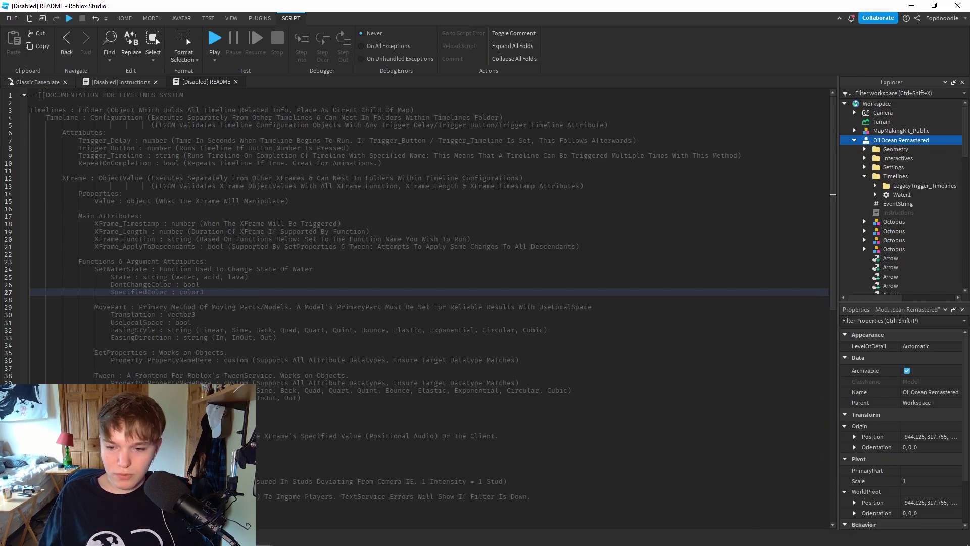
{"action": "left_click", "coordinate": [258, 423]}
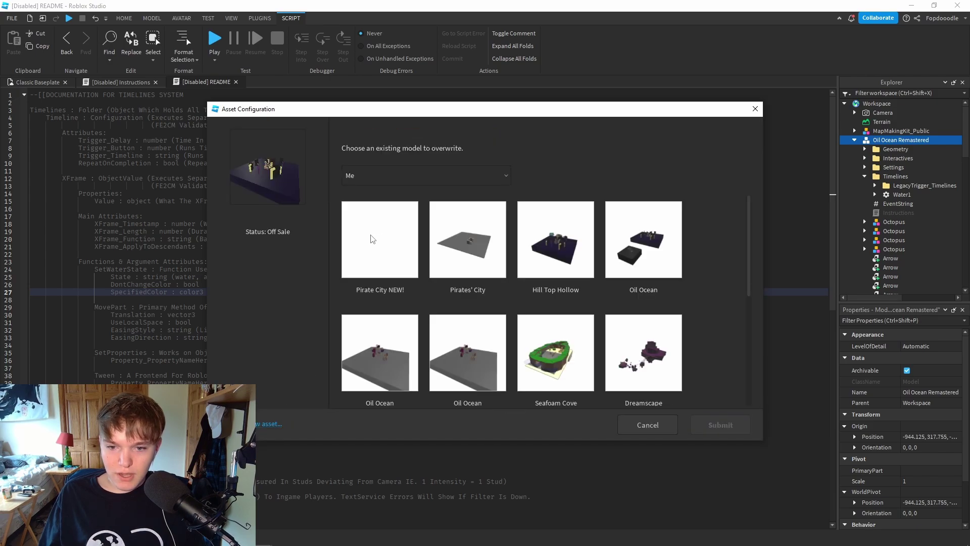
{"action": "left_click", "coordinate": [372, 238]}
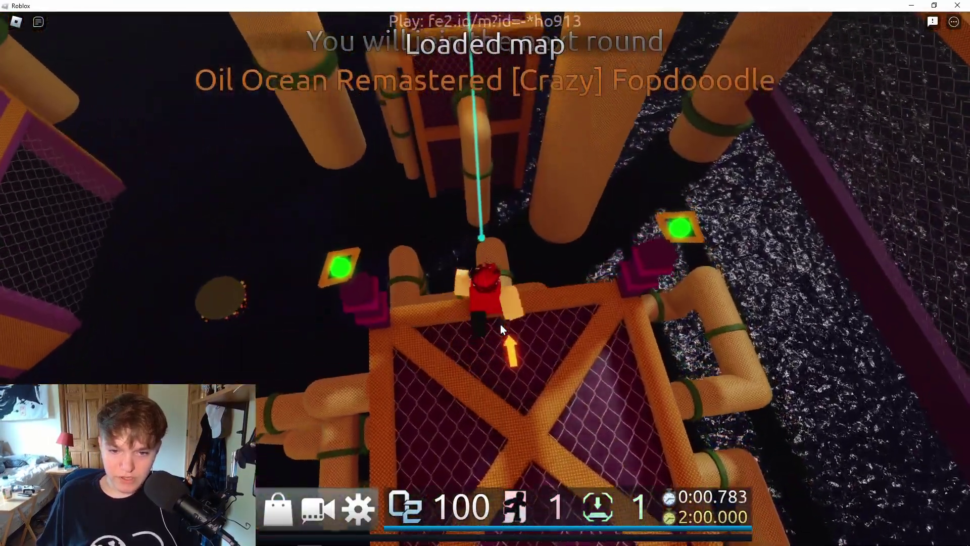
- Play-test the loaded Oil Ocean Remastered map in Roblox and trigger the first button on the stacked crates
{"action": "key", "text": "w"}
{"action": "key", "text": "space"}
{"action": "key", "text": "shift"}
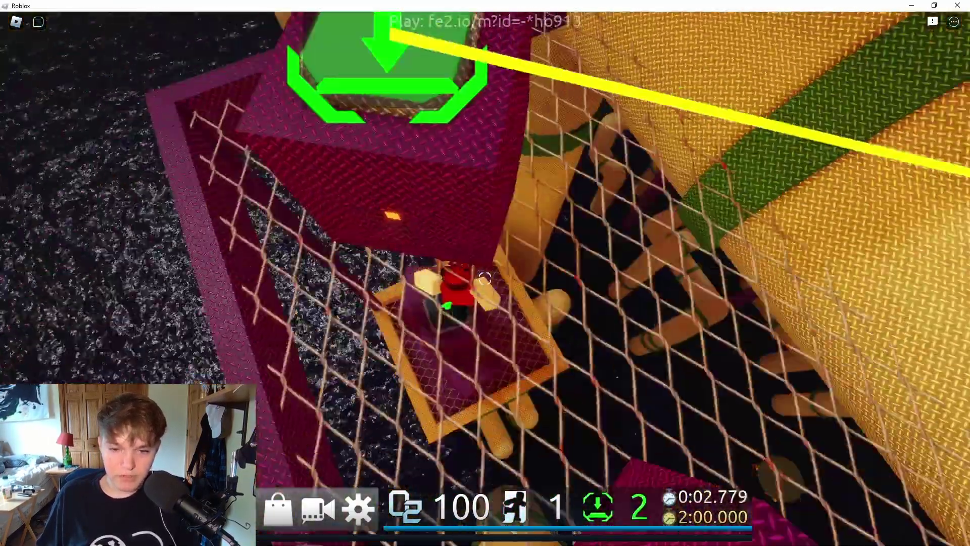
{"action": "key", "text": "w"}
{"action": "key", "text": "shift"}
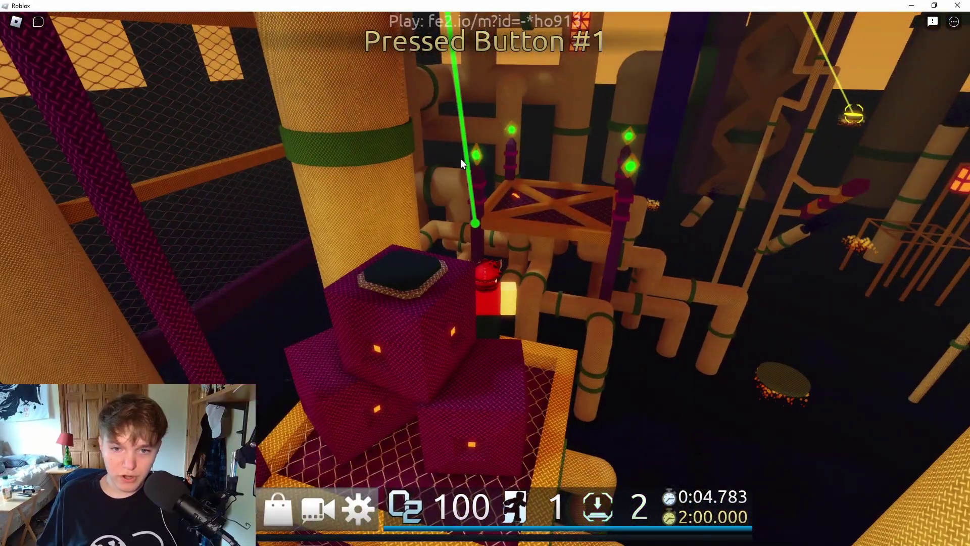
- Jump from the first button's crates down onto the pipes and run along them past the green-lit platform
{"action": "right_click_drag", "start_coordinate": [444, 223], "coordinate": [444, 223]}
{"action": "key", "text": "w"}
{"action": "key", "text": "space"}
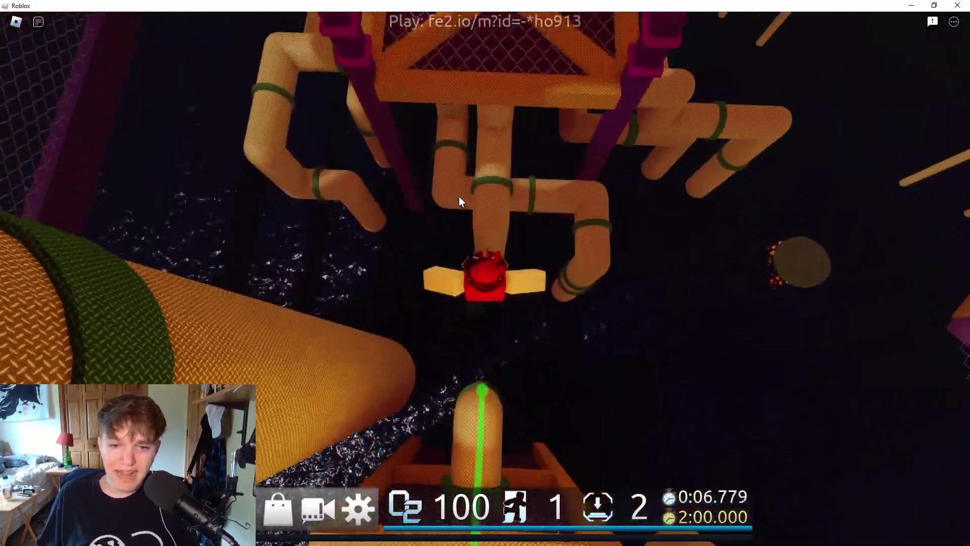
{"action": "key", "text": "w"}
{"action": "right_click_drag", "start_coordinate": [475, 253], "coordinate": [475, 253]}
{"action": "key", "text": "space"}
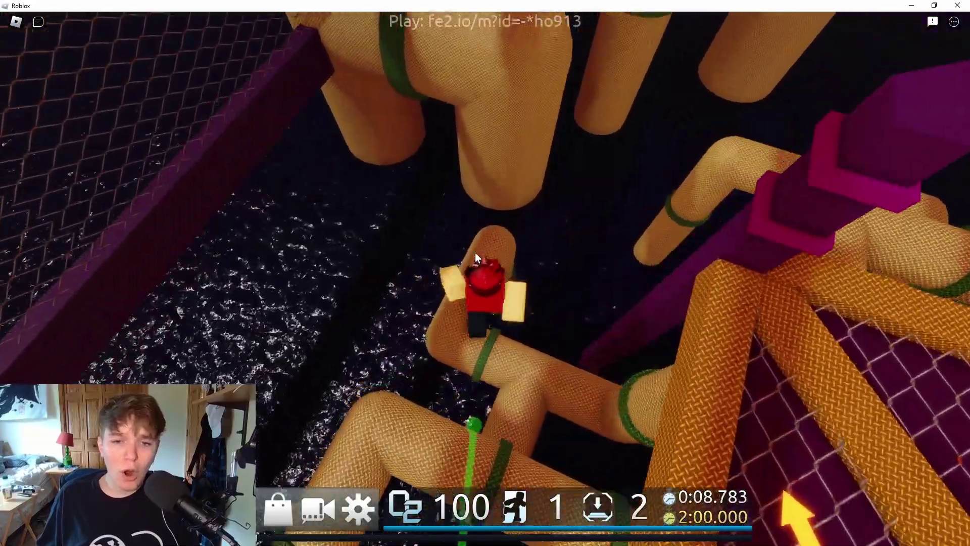
{"action": "key", "text": "w"}
{"action": "key", "text": "space"}
{"action": "key", "text": "space"}
{"action": "key", "text": "shift"}
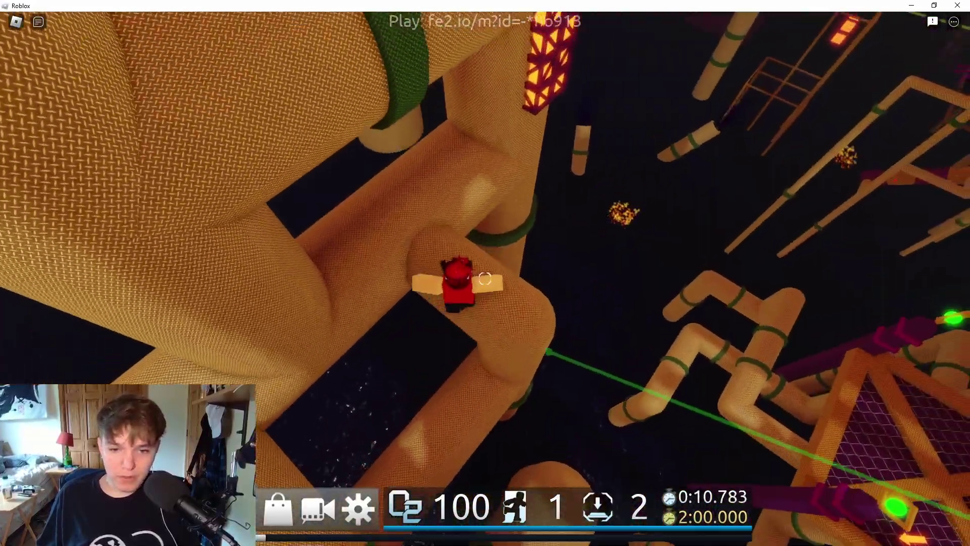
- Continue along the course from the large pipes to the second button and trigger it
{"action": "key", "text": "w"}
{"action": "key", "text": "space"}
{"action": "key", "text": "space"}
{"action": "key", "text": "shift"}
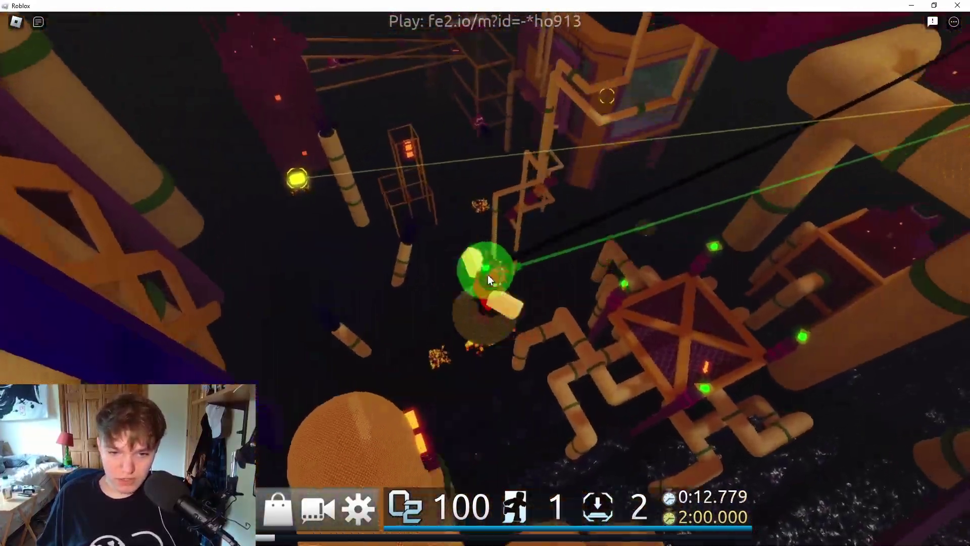
{"action": "key", "text": "w"}
{"action": "right_click_drag", "start_coordinate": [487, 275], "coordinate": [487, 274]}
{"action": "key", "text": "w"}
{"action": "key", "text": "space"}
{"action": "key", "text": "space"}
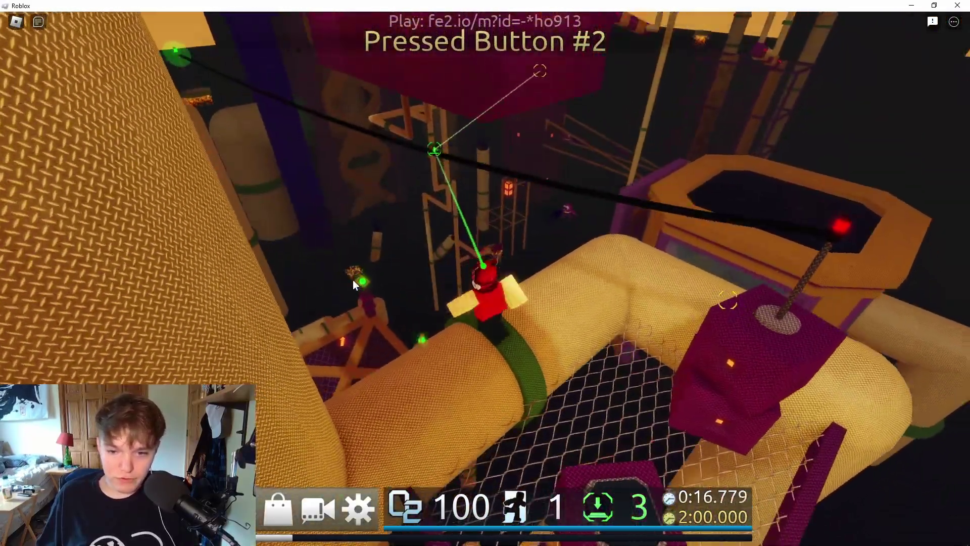
- Return to the green-lit platform and send the emote command /e dance2 in the chat
{"action": "right_click_drag", "start_coordinate": [352, 279], "coordinate": [374, 201]}
{"action": "key", "text": "w"}
{"action": "right_click_drag", "start_coordinate": [492, 273], "coordinate": [492, 272]}
{"action": "key", "text": "s"}
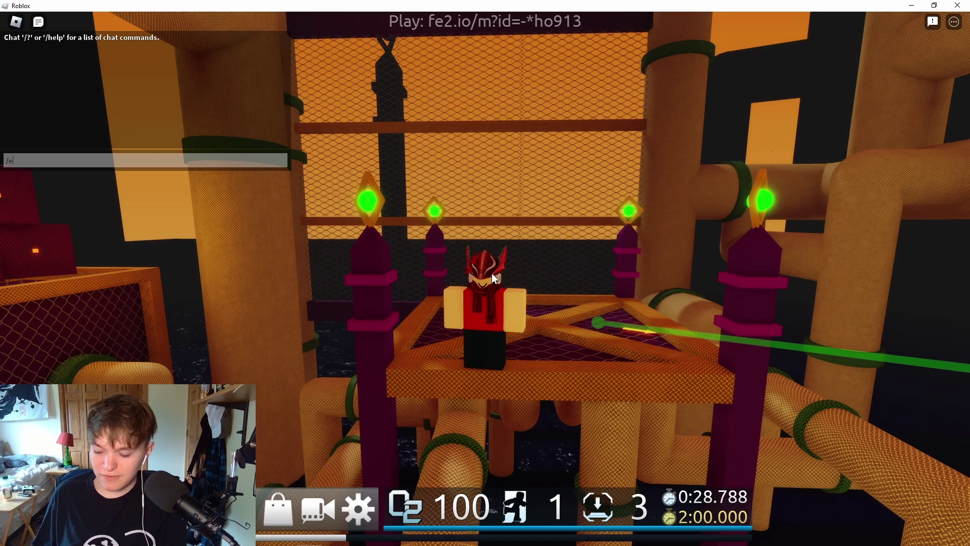
{"action": "type", "text": "2"}
{"action": "key", "text": "Return"}
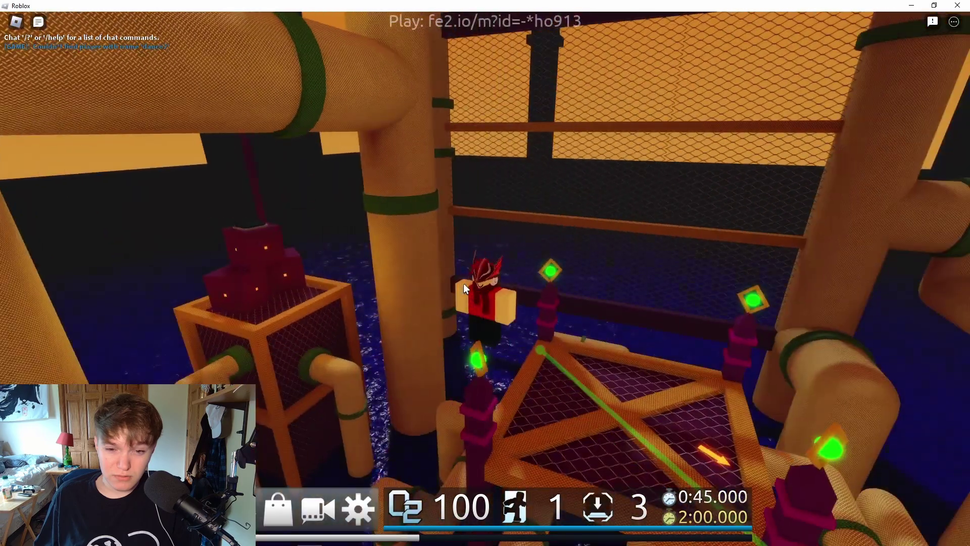
- Leave the platform and swim in the rising blue water, diving beneath its surface to test its behaviour
{"action": "right_click_drag", "start_coordinate": [463, 284], "coordinate": [463, 283]}
{"action": "key", "text": "w"}
{"action": "key", "text": "space"}
{"action": "key", "text": "a"}
{"action": "key", "text": "space"}
{"action": "key", "text": "e"}
{"action": "key", "text": "w"}
{"action": "key", "text": "w"}
{"action": "key", "text": "space"}
{"action": "key", "text": "space"}
{"action": "key", "text": "w"}
{"action": "key", "text": "space"}
{"action": "key", "text": "e"}
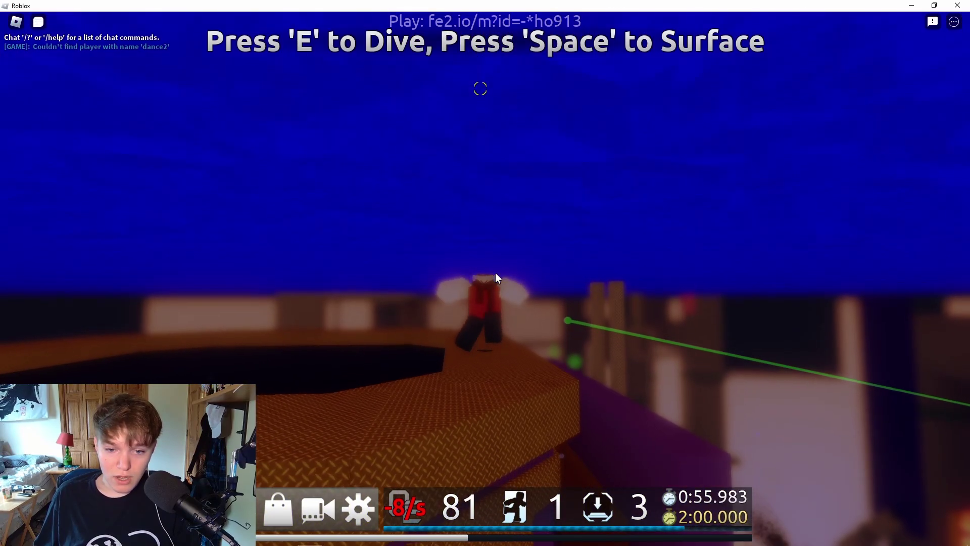
- Surface from the blue water and climb to the fenced area to check the water from above
{"action": "key", "text": "s"}
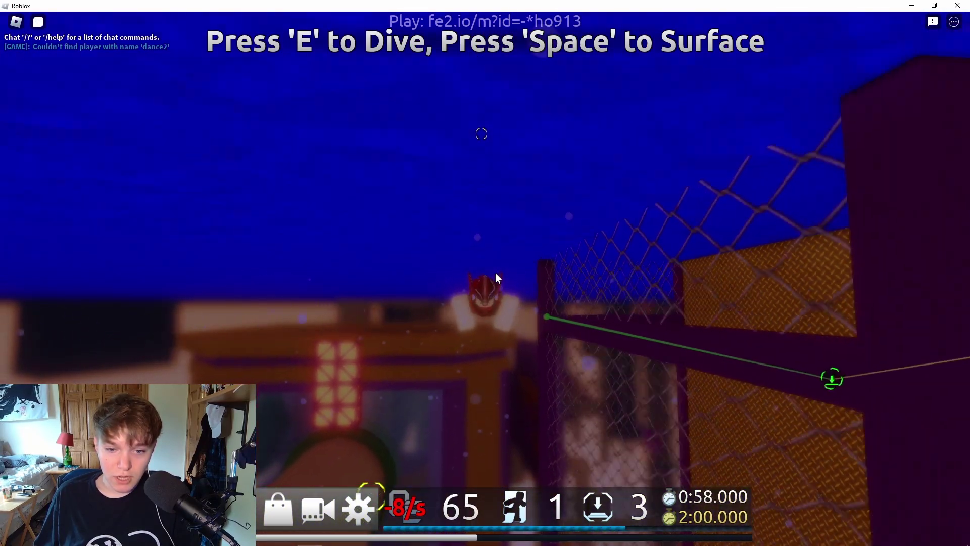
{"action": "key", "text": "space"}
{"action": "right_click_drag", "start_coordinate": [495, 273], "coordinate": [496, 272]}
{"action": "key", "text": "space"}
{"action": "key", "text": "shift"}
{"action": "key", "text": "w"}
{"action": "key", "text": "space"}
{"action": "key", "text": "space"}
{"action": "key", "text": "space"}
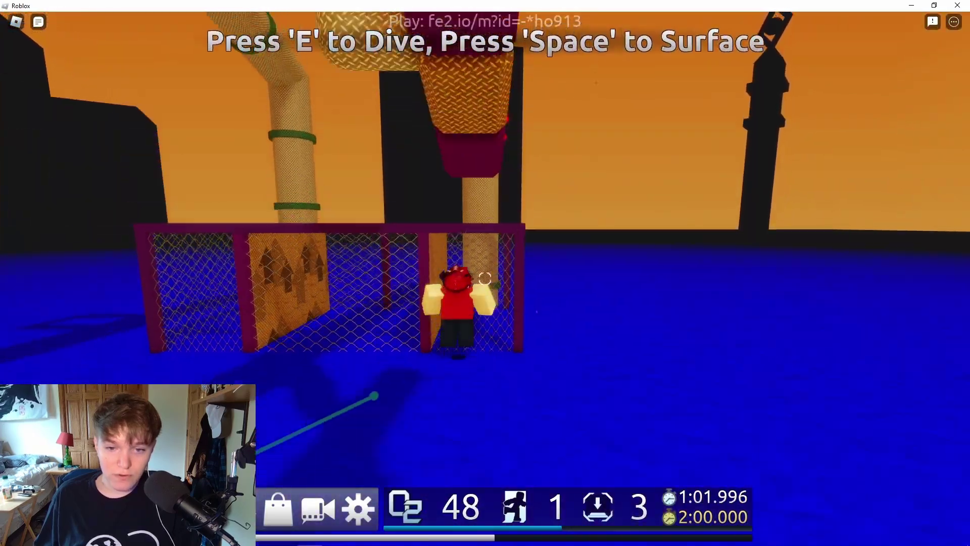
{"action": "key", "text": "shift"}
{"action": "key", "text": "w"}
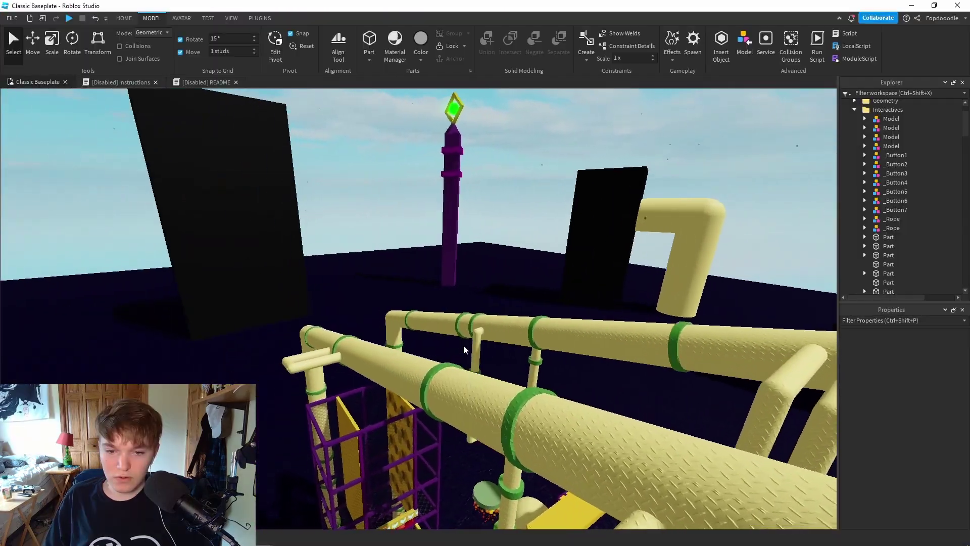
- Back in Roblox Studio, duplicate _Button7, place the copy on top of the purple pipe tower and rename it _Button8
{"action": "key", "text": "w"}
{"action": "right_click_drag", "start_coordinate": [463, 345], "coordinate": [463, 344]}
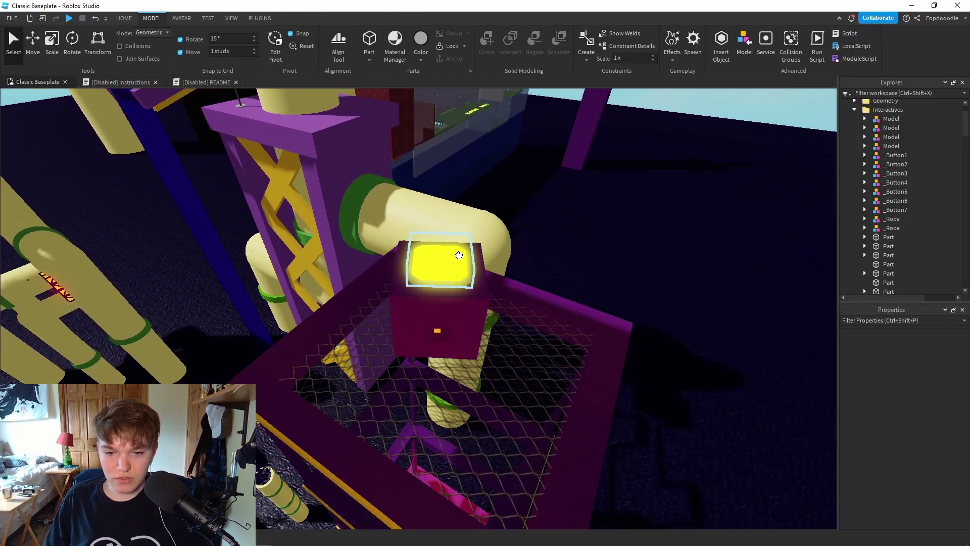
{"action": "left_click", "coordinate": [454, 260]}
{"action": "left_click_drag", "start_coordinate": [454, 260], "coordinate": [450, 259]}
{"action": "right_click_drag", "start_coordinate": [451, 260], "coordinate": [450, 260]}
{"action": "left_click_drag", "start_coordinate": [450, 260], "coordinate": [450, 260]}
{"action": "right_click_drag", "start_coordinate": [450, 260], "coordinate": [450, 260]}
{"action": "key", "text": "w"}
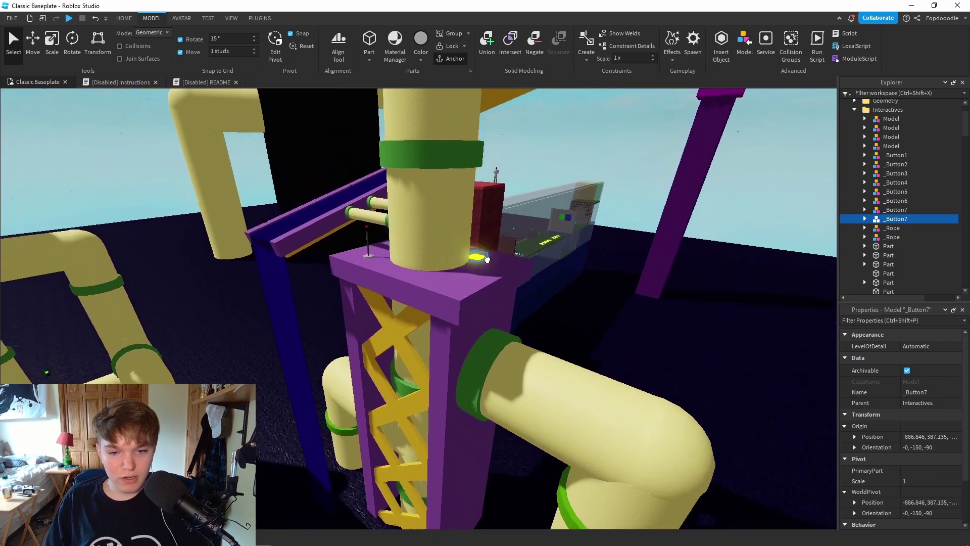
{"action": "left_click_drag", "start_coordinate": [450, 260], "coordinate": [470, 294]}
{"action": "right_click_drag", "start_coordinate": [470, 294], "coordinate": [470, 294]}
{"action": "left_click_drag", "start_coordinate": [470, 294], "coordinate": [397, 311]}
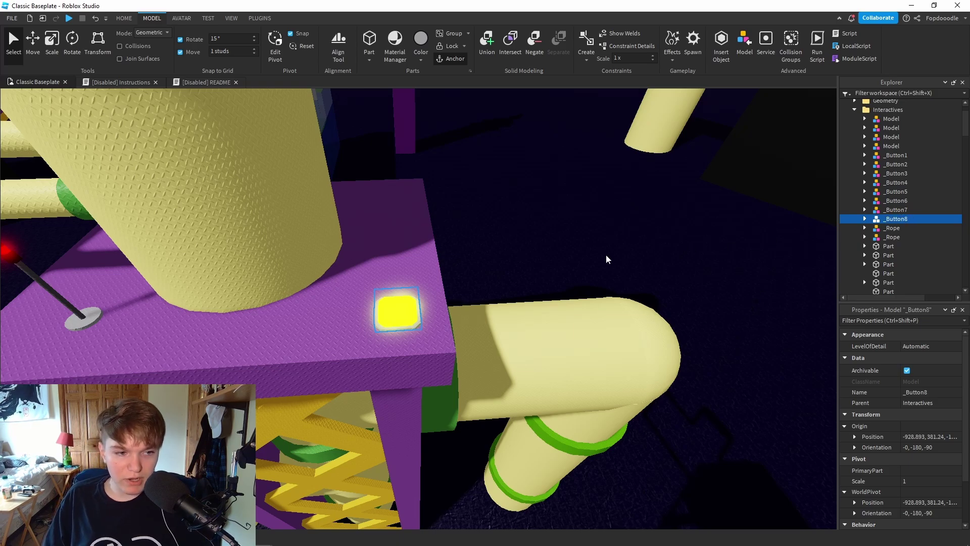
- Insert a block part beside _Button8 on the purple tower and anchor it
{"action": "right_click_drag", "start_coordinate": [606, 259], "coordinate": [606, 259]}
{"action": "key", "text": "w"}
{"action": "key", "text": "q"}
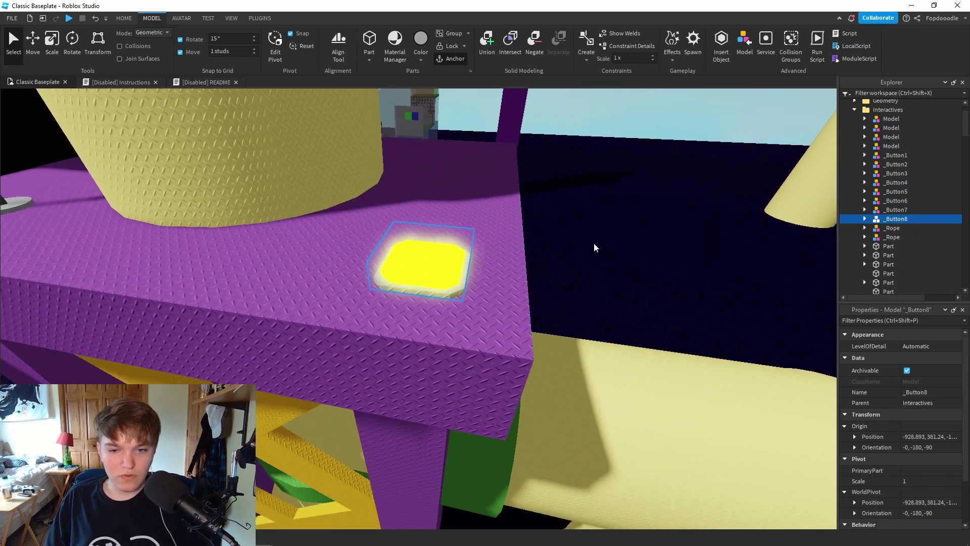
{"action": "key", "text": "e"}
{"action": "right_click_drag", "start_coordinate": [524, 195], "coordinate": [433, 297]}
{"action": "key", "text": "q"}
{"action": "key", "text": "w"}
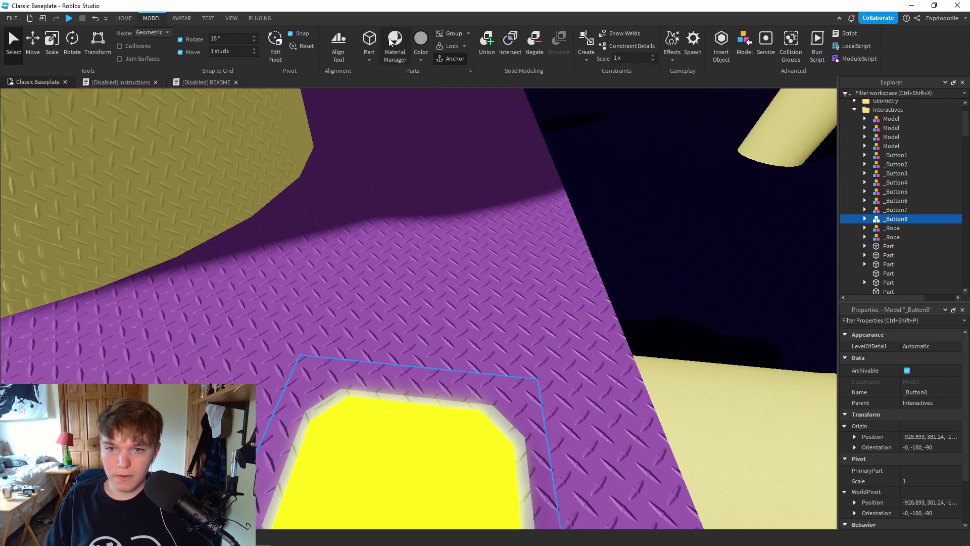
{"action": "left_click", "coordinate": [366, 49]}
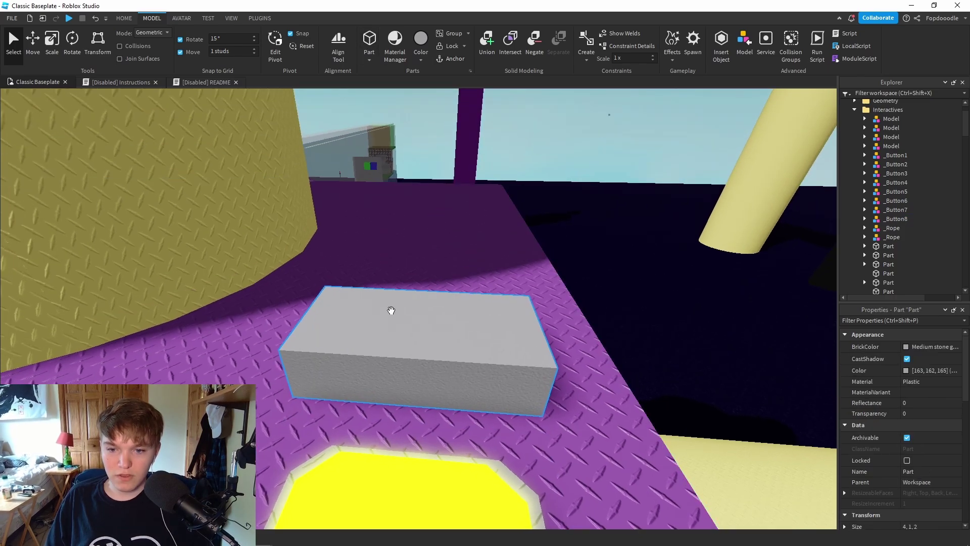
{"action": "left_click", "coordinate": [455, 63]}
{"action": "right_click_drag", "start_coordinate": [537, 223], "coordinate": [537, 223]}
{"action": "key", "text": "s"}
{"action": "scroll", "coordinate": [424, 301], "scroll_direction": "up", "scroll_amount": 2}
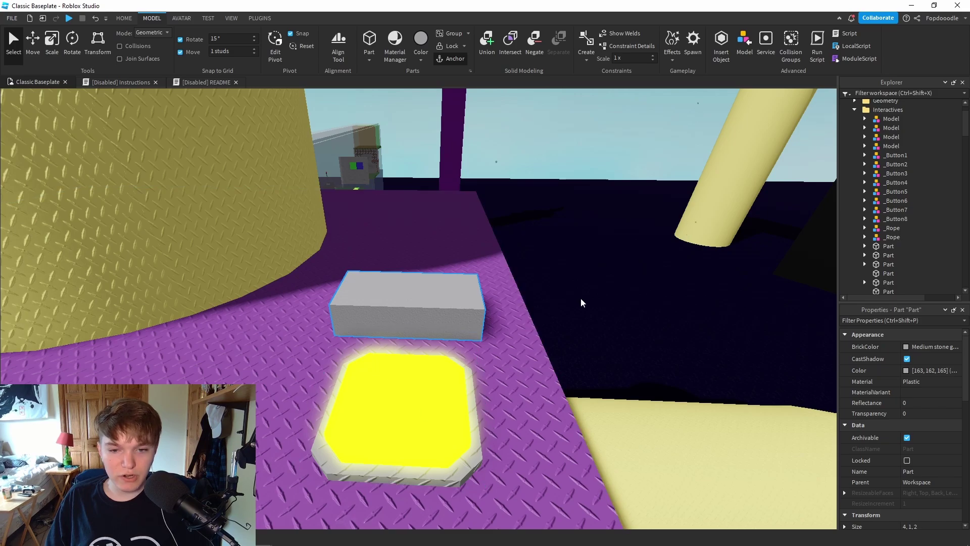
{"action": "right_click_drag", "start_coordinate": [523, 291], "coordinate": [523, 292]}
{"action": "key", "text": "s"}
{"action": "scroll", "coordinate": [917, 145], "scroll_direction": "up", "scroll_amount": 1}
- Delete the existing Button8 timeline from the Timelines folder
{"action": "left_click", "coordinate": [854, 135]}
{"action": "left_click", "coordinate": [854, 154]}
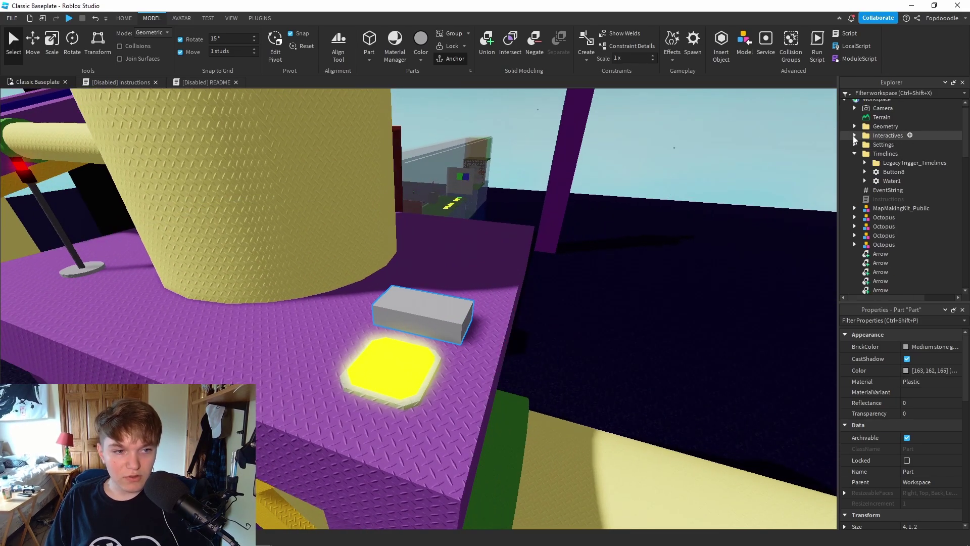
{"action": "left_click", "coordinate": [885, 173]}
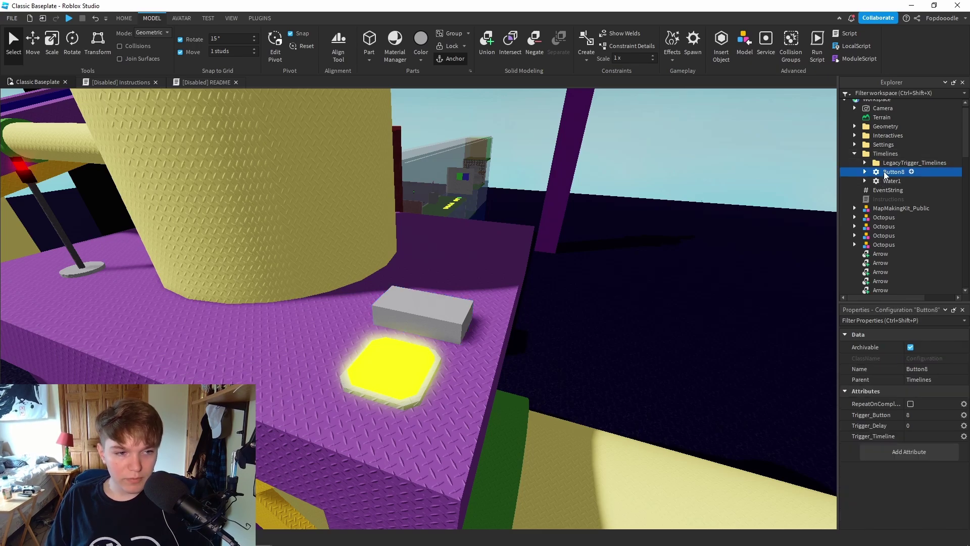
{"action": "key", "text": "Delete"}
- Duplicate the Water1 timeline and rename the copy Button8
{"action": "left_click", "coordinate": [864, 164]}
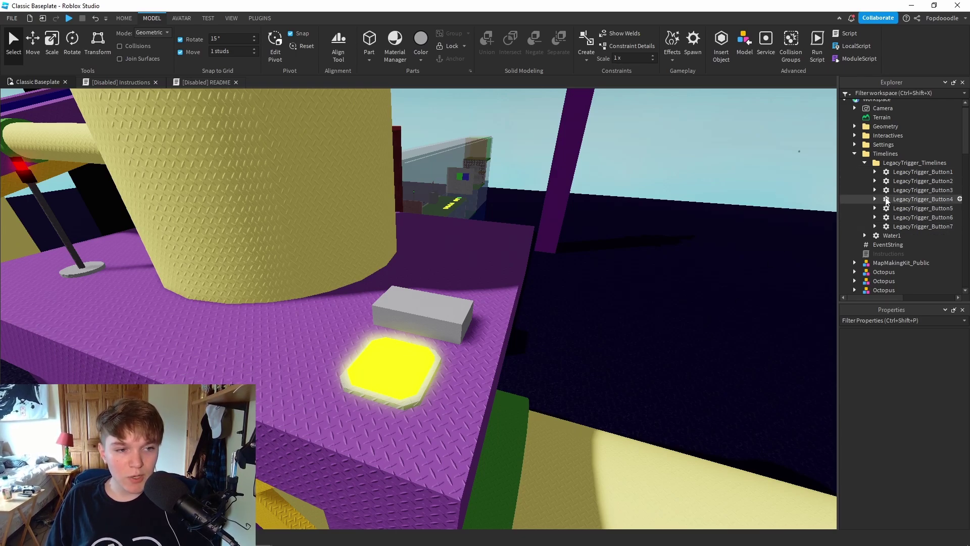
{"action": "left_click", "coordinate": [865, 163]}
{"action": "left_click", "coordinate": [889, 173]}
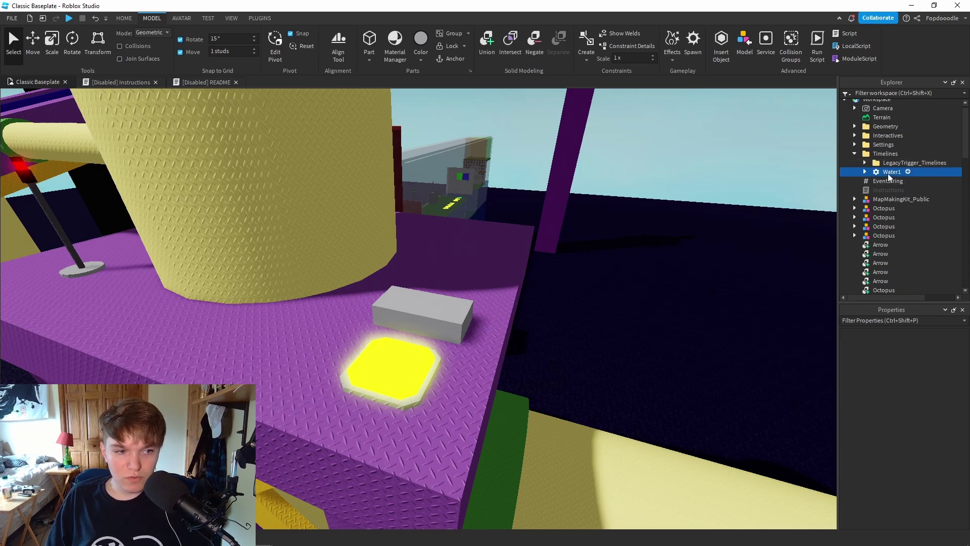
{"action": "key", "text": "ctrl+d"}
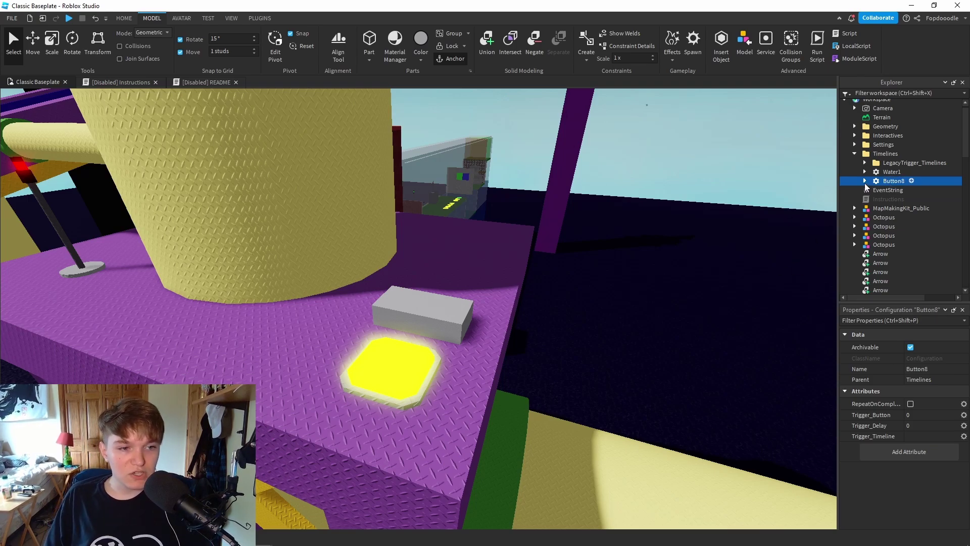
- Delete every XFrame except XFrame1 from the Button8 timeline
{"action": "left_click", "coordinate": [865, 182]}
{"action": "left_click", "coordinate": [898, 200]}
{"action": "key", "text": "Delete"}
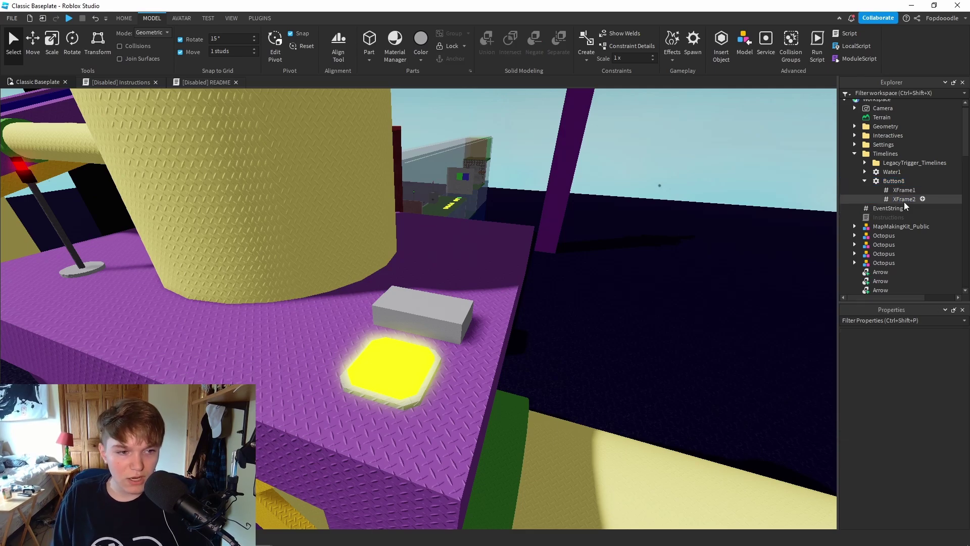
{"action": "left_click", "coordinate": [904, 203]}
{"action": "key", "text": "Delete"}
- Rename the Button8 timeline's XFrame1 to Appear
{"action": "left_click", "coordinate": [905, 193]}
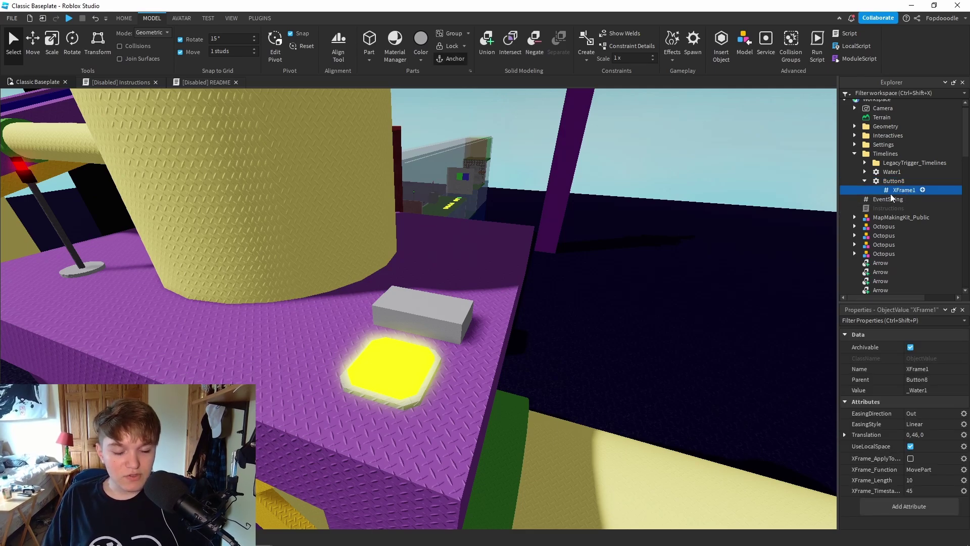
{"action": "right_click_drag", "start_coordinate": [463, 358], "coordinate": [446, 359]}
{"action": "key", "text": "a"}
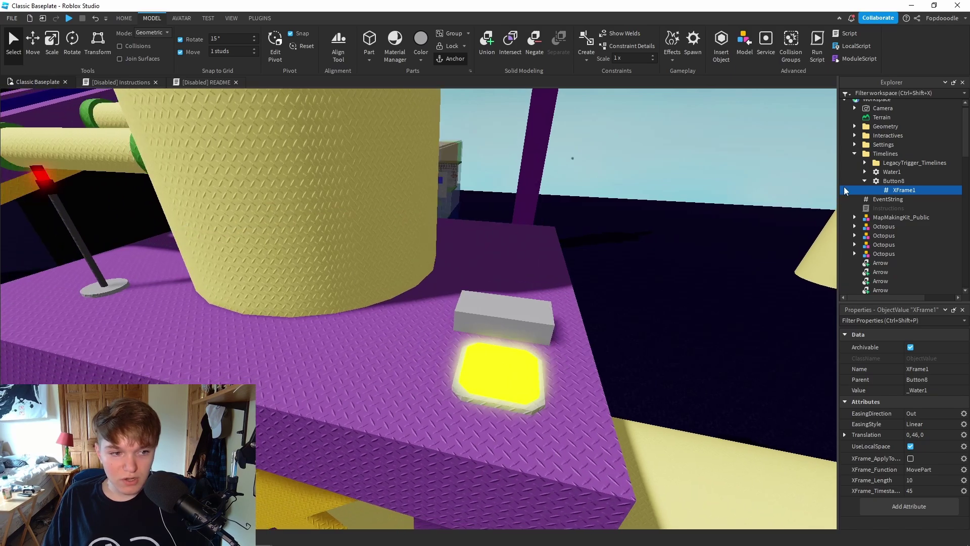
{"action": "key", "text": "d"}
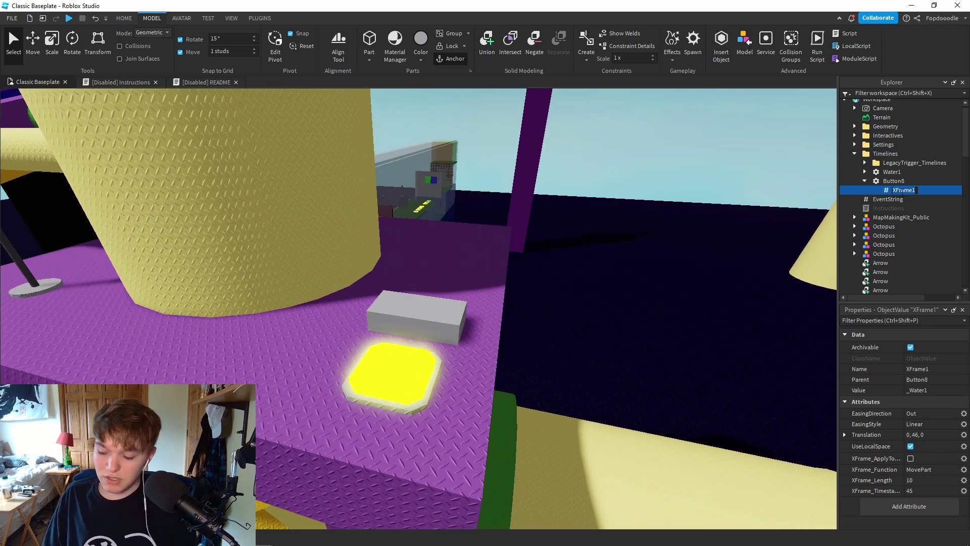
{"action": "right_click_drag", "start_coordinate": [566, 227], "coordinate": [596, 217]}
{"action": "key", "text": "a"}
{"action": "key", "text": "d"}
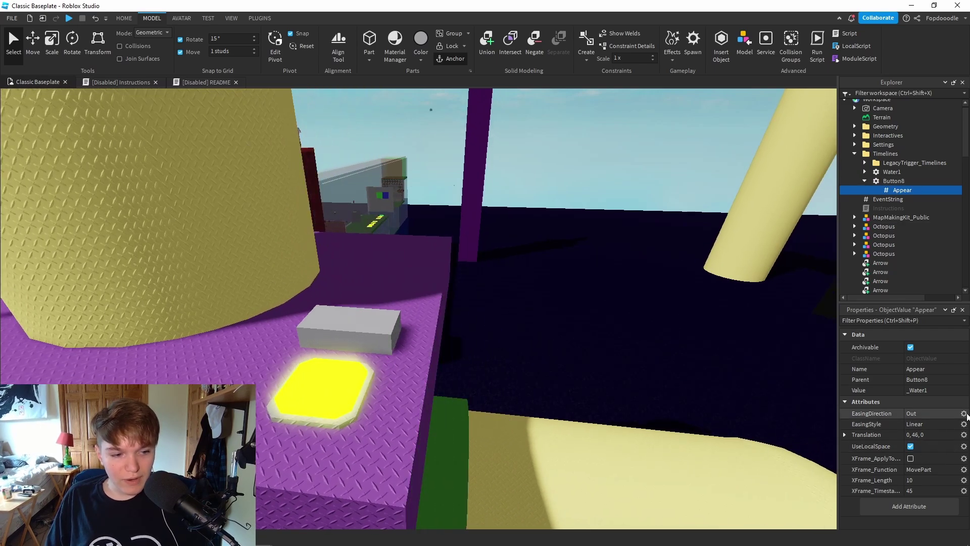
- Delete Appear's EasingDirection, EasingStyle, Translation and UseLocalSpace attributes, and set its Value to the grey block beside _Button8
{"action": "left_click", "coordinate": [943, 435]}
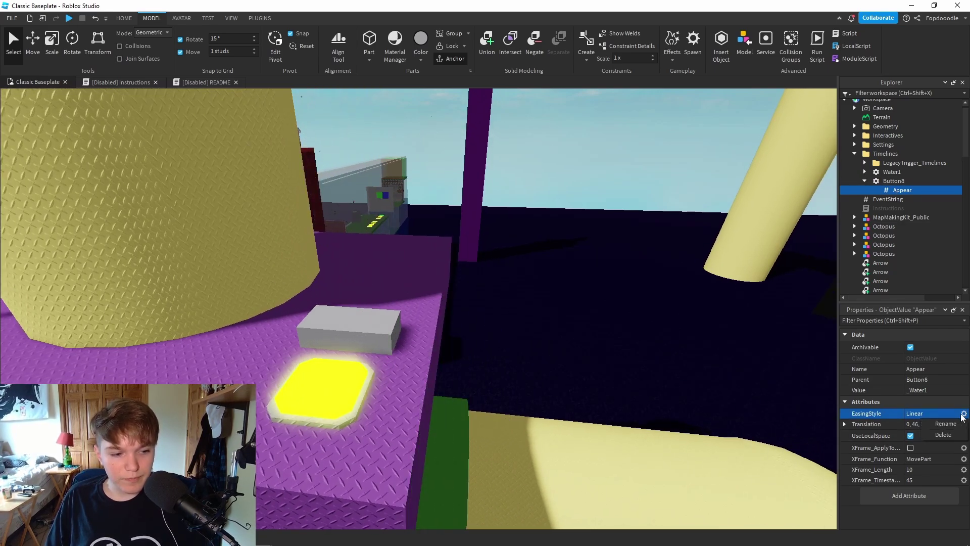
{"action": "left_click", "coordinate": [943, 435]}
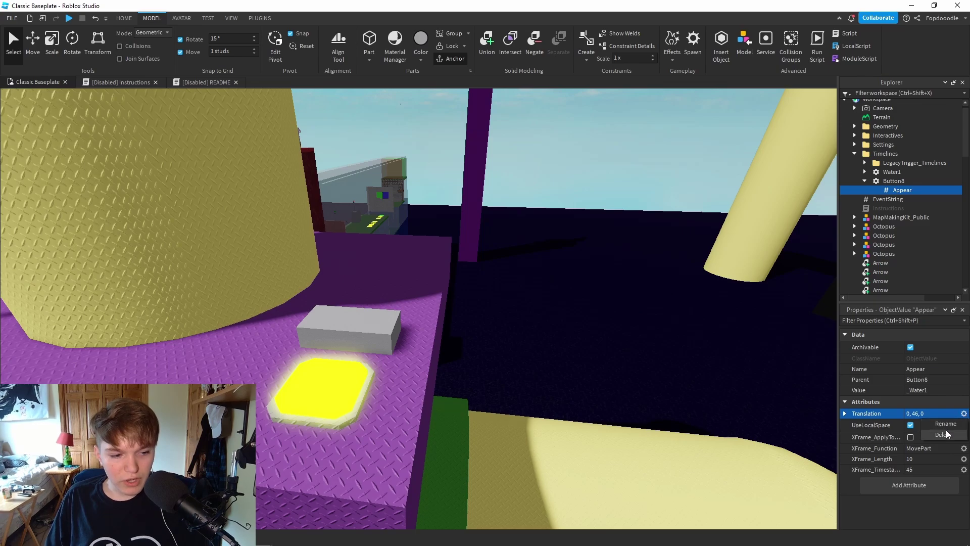
{"action": "left_click", "coordinate": [942, 435]}
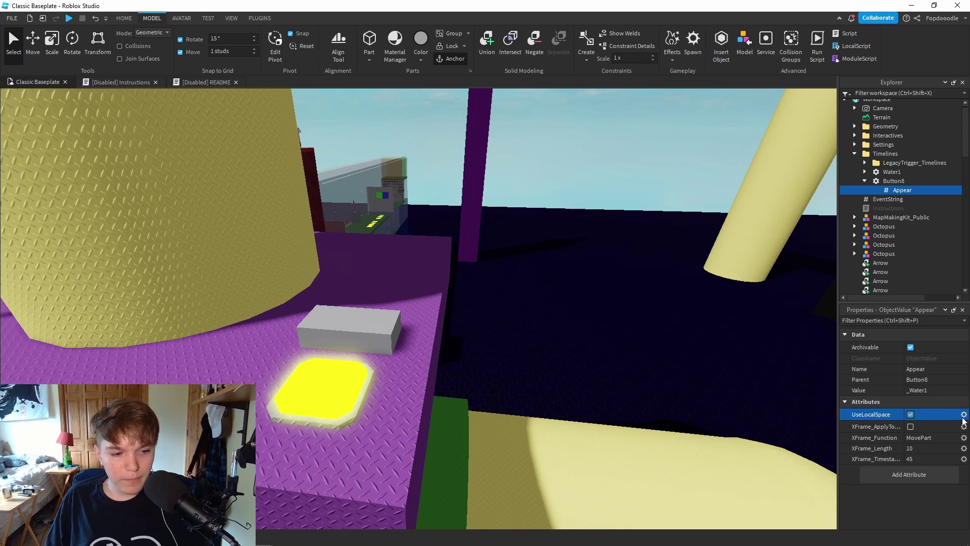
{"action": "left_click", "coordinate": [920, 390]}
{"action": "left_click", "coordinate": [371, 333]}
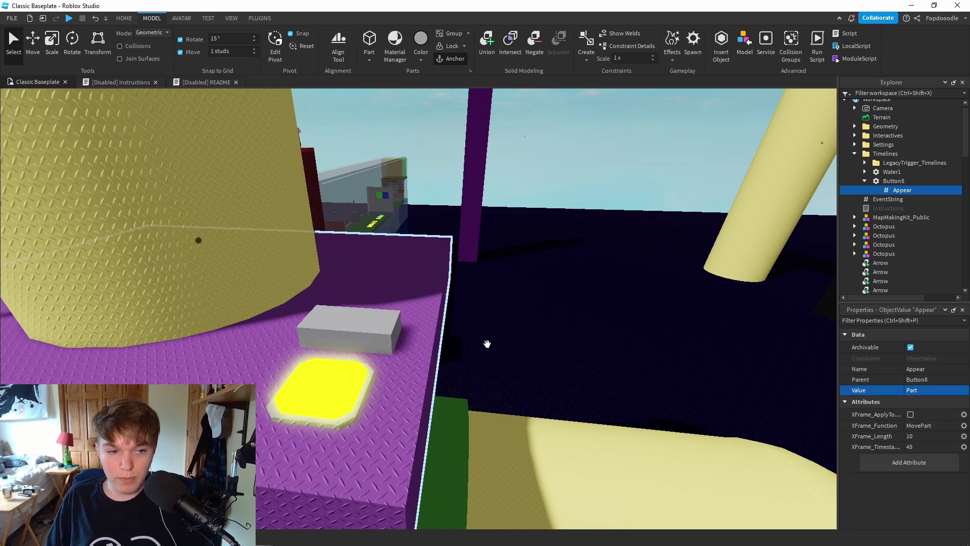
{"action": "key", "text": "s"}
{"action": "right_click_drag", "start_coordinate": [647, 340], "coordinate": [647, 340]}
{"action": "right_click_drag", "start_coordinate": [393, 328], "coordinate": [394, 328]}
{"action": "key", "text": "w"}
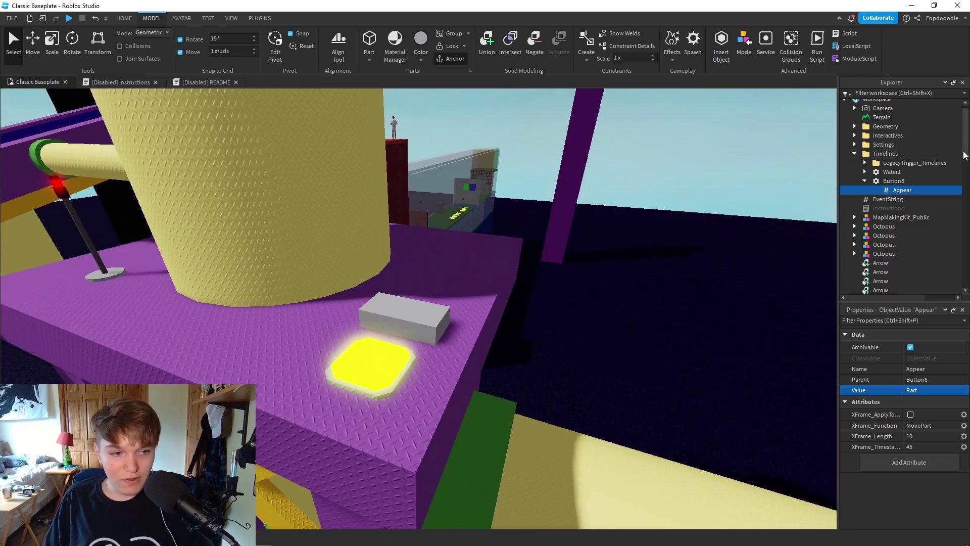
{"action": "right_click_drag", "start_coordinate": [574, 274], "coordinate": [574, 275]}
{"action": "key", "text": "s"}
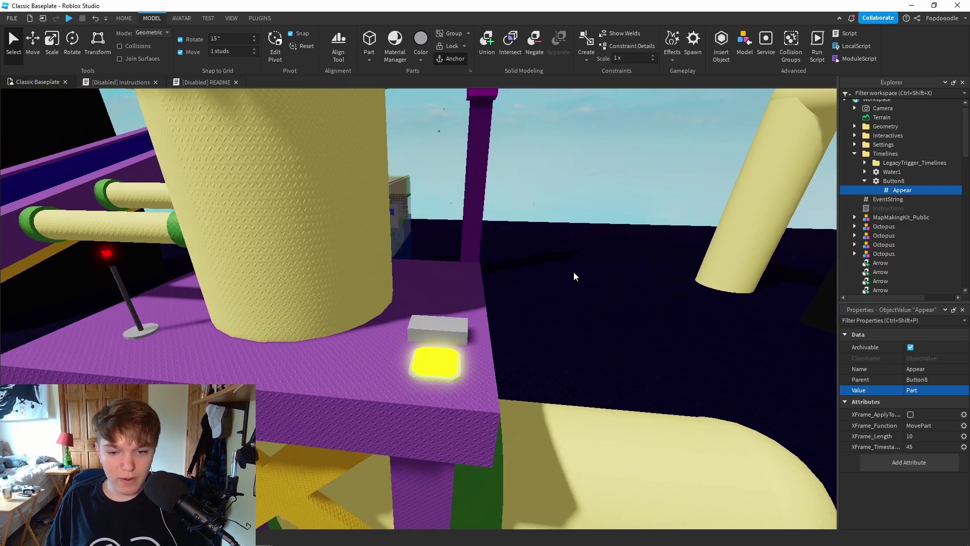
{"action": "key", "text": "w"}
{"action": "key", "text": "d"}
{"action": "right_click_drag", "start_coordinate": [416, 305], "coordinate": [415, 304]}
{"action": "right_click_drag", "start_coordinate": [446, 336], "coordinate": [446, 336]}
{"action": "key", "text": "s"}
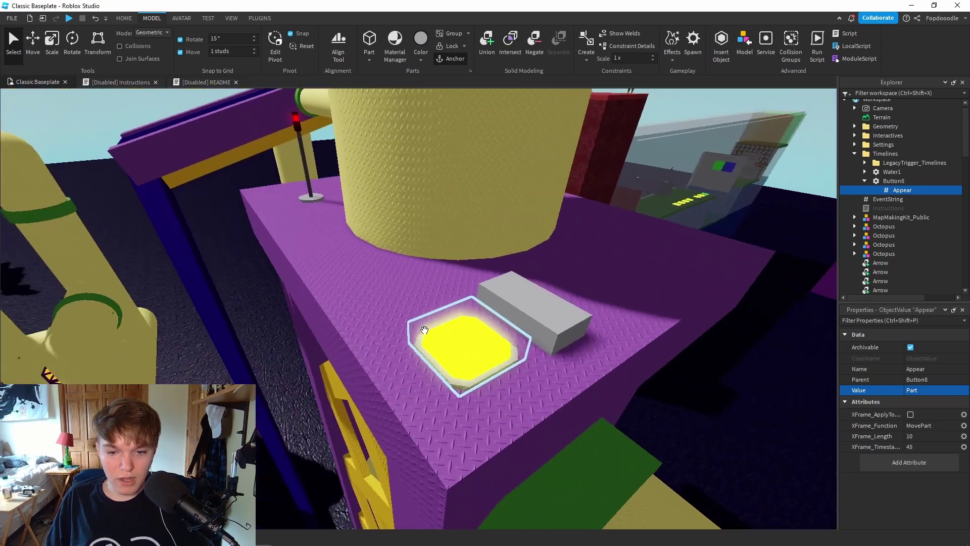
- Set the Button8 timeline's Trigger_Button attribute to 8
{"action": "key", "text": "w"}
{"action": "right_click_drag", "start_coordinate": [549, 322], "coordinate": [549, 322]}
{"action": "key", "text": "s"}
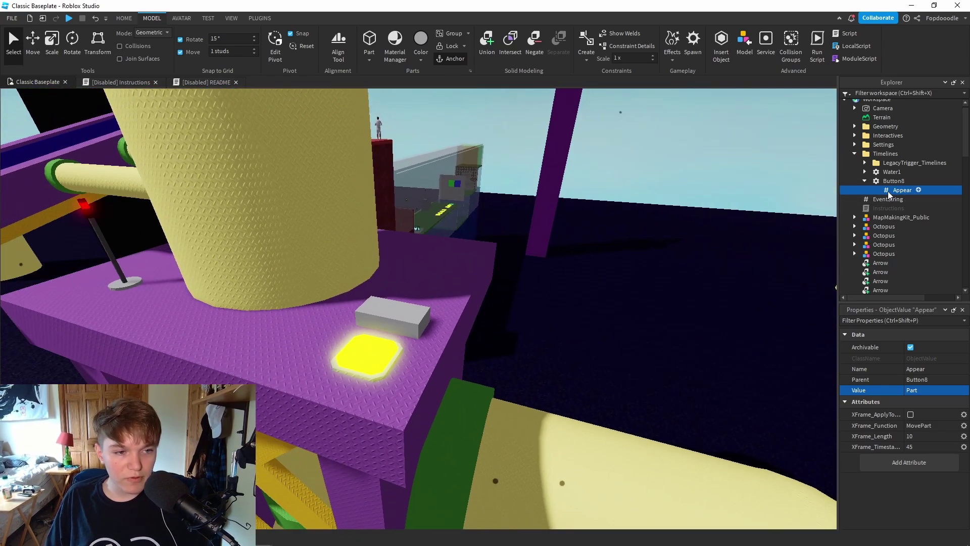
{"action": "key", "text": "w"}
{"action": "left_click", "coordinate": [887, 182]}
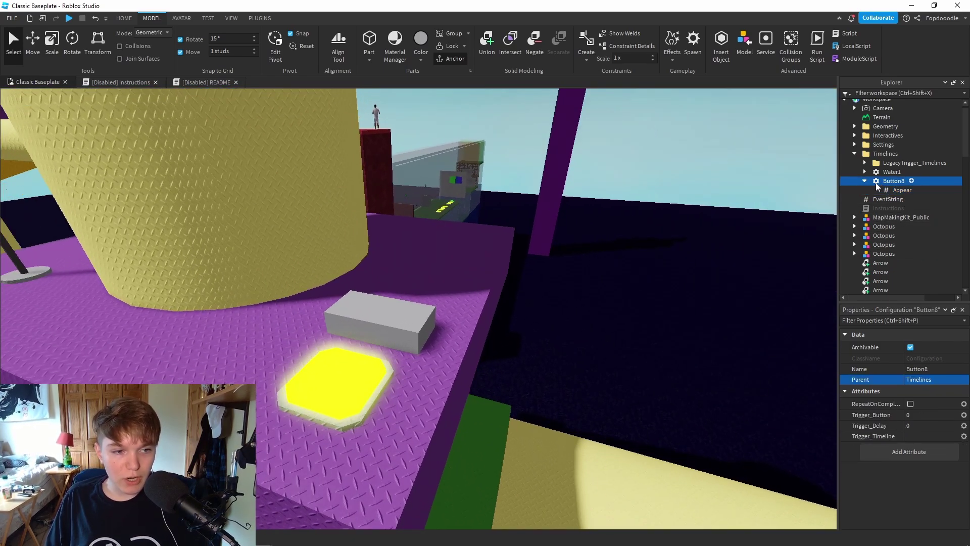
{"action": "right_click_drag", "start_coordinate": [351, 431], "coordinate": [350, 431]}
{"action": "key", "text": "s"}
{"action": "key", "text": "w"}
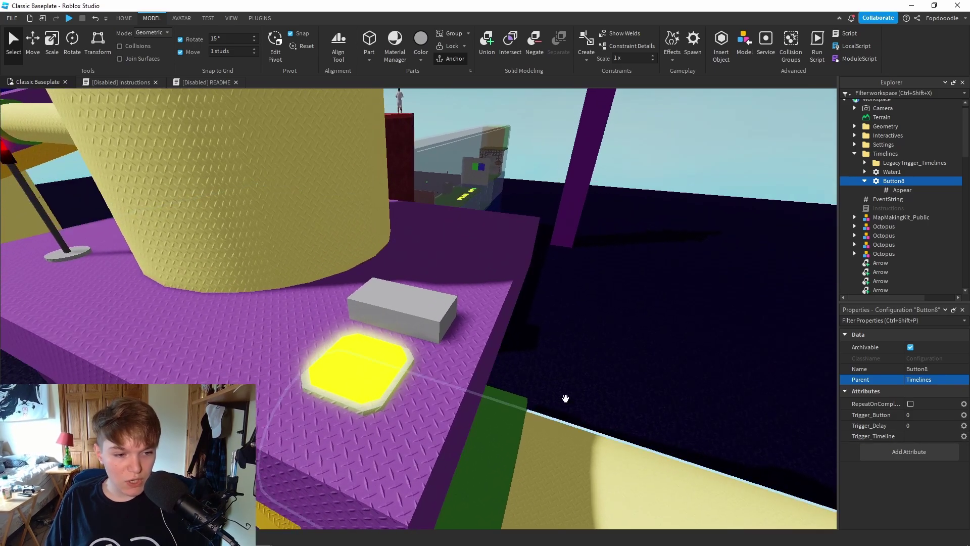
{"action": "key", "text": "s"}
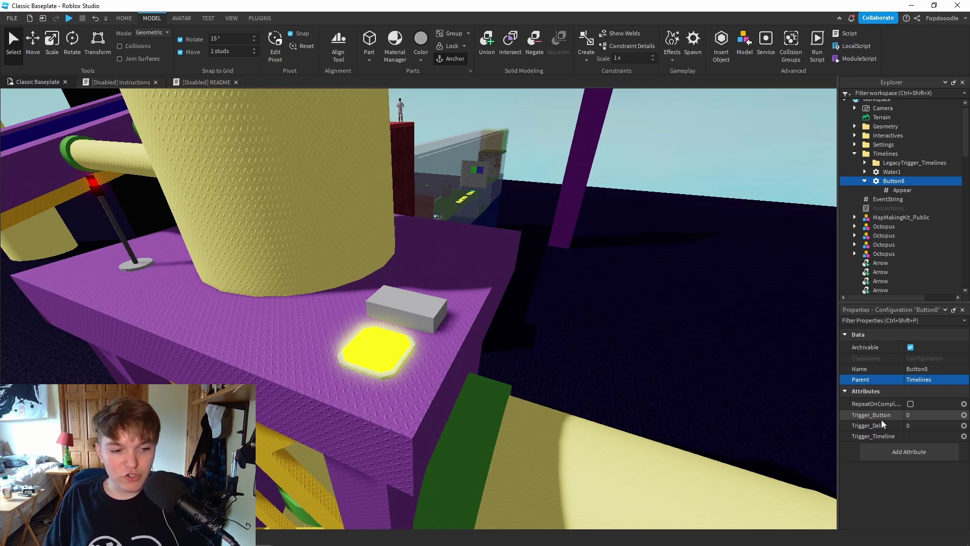
{"action": "left_click", "coordinate": [910, 416]}
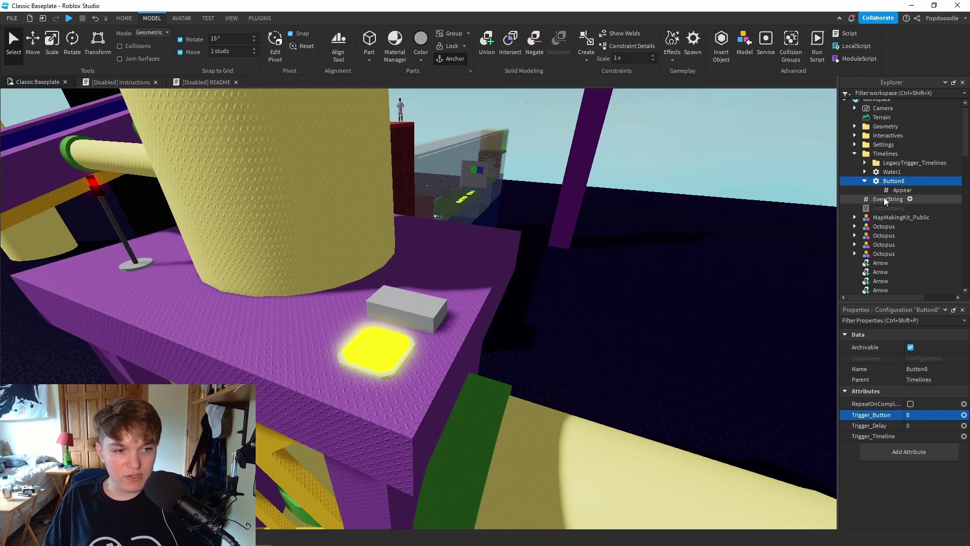
{"action": "scroll", "coordinate": [516, 315], "scroll_direction": "up", "scroll_amount": 3}
{"action": "right_click_drag", "start_coordinate": [511, 319], "coordinate": [541, 330]}
{"action": "scroll", "coordinate": [541, 330], "scroll_direction": "up", "scroll_amount": 1}
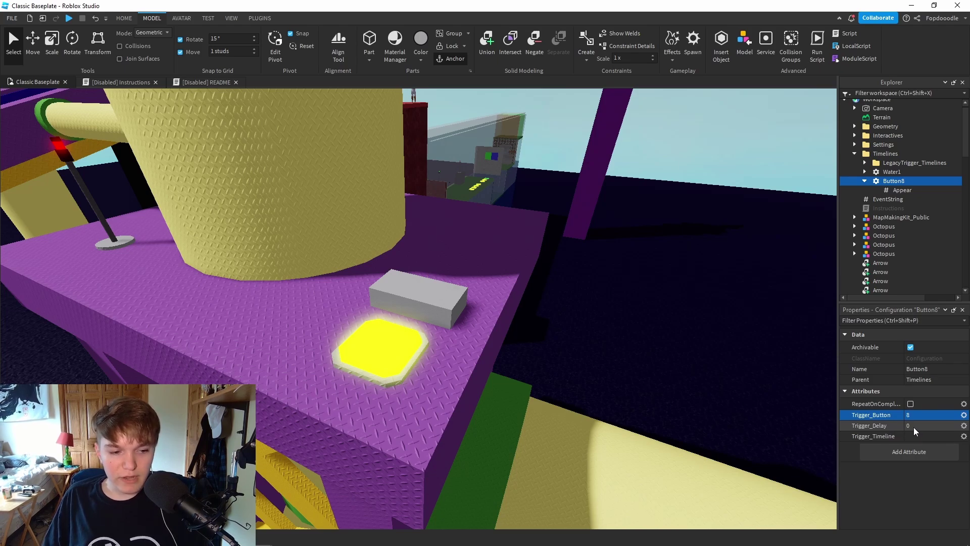
{"action": "scroll", "coordinate": [457, 378], "scroll_direction": "down", "scroll_amount": 3}
{"action": "scroll", "coordinate": [456, 377], "scroll_direction": "up", "scroll_amount": 3}
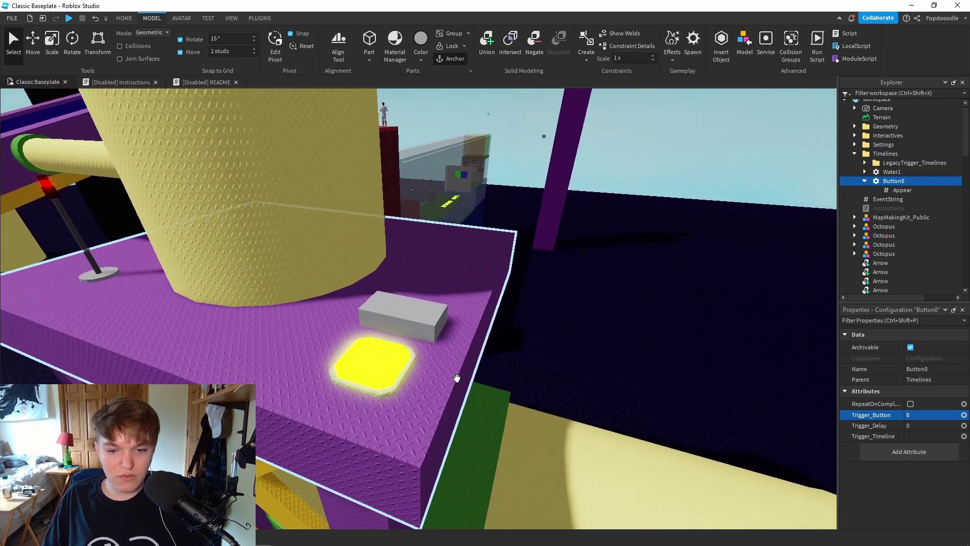
{"action": "right_click_drag", "start_coordinate": [456, 378], "coordinate": [456, 378]}
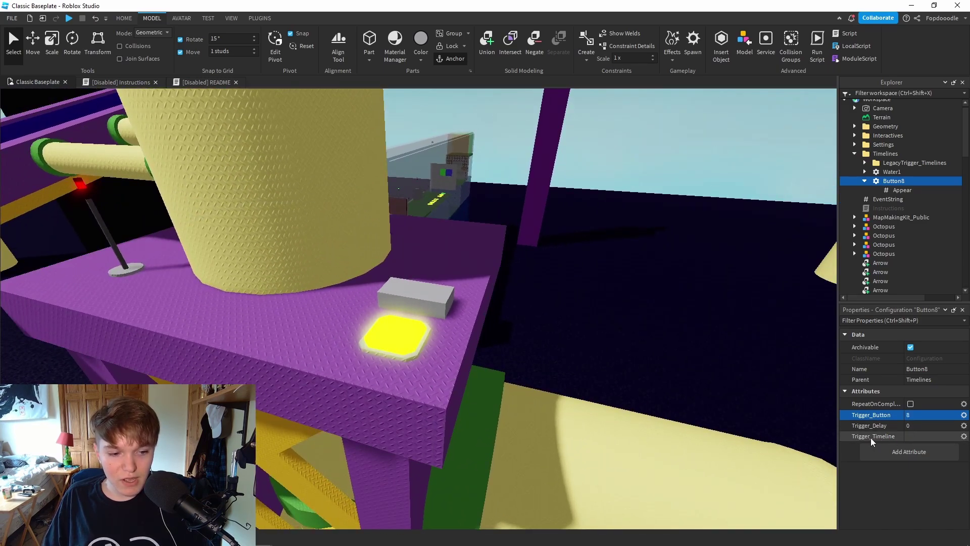
{"action": "scroll", "coordinate": [543, 378], "scroll_direction": "down", "scroll_amount": 4}
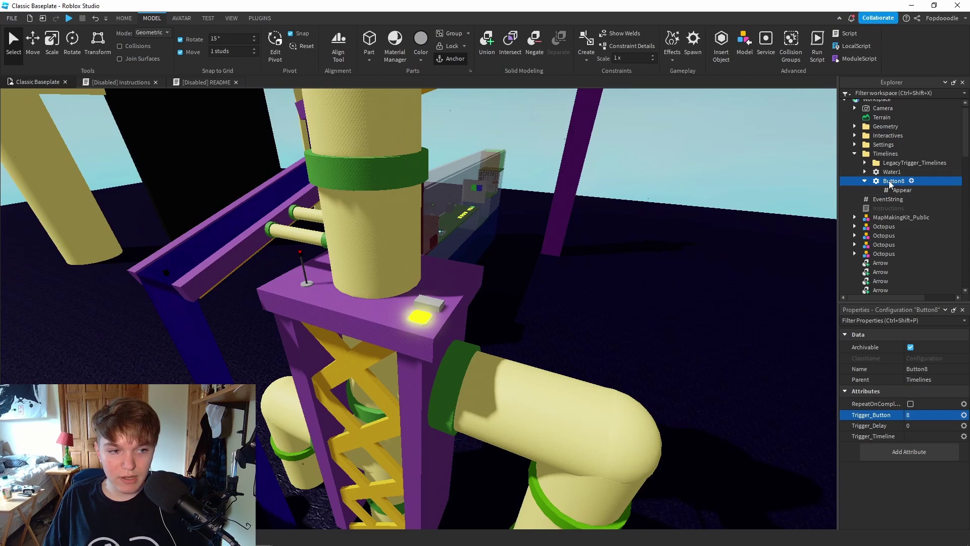
{"action": "scroll", "coordinate": [650, 323], "scroll_direction": "up", "scroll_amount": 5}
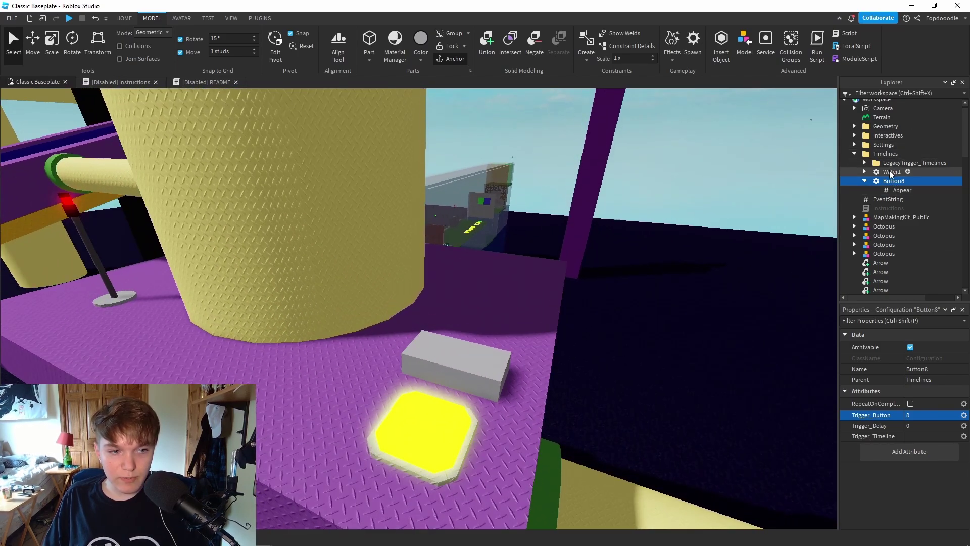
{"action": "scroll", "coordinate": [634, 431], "scroll_direction": "down", "scroll_amount": 5}
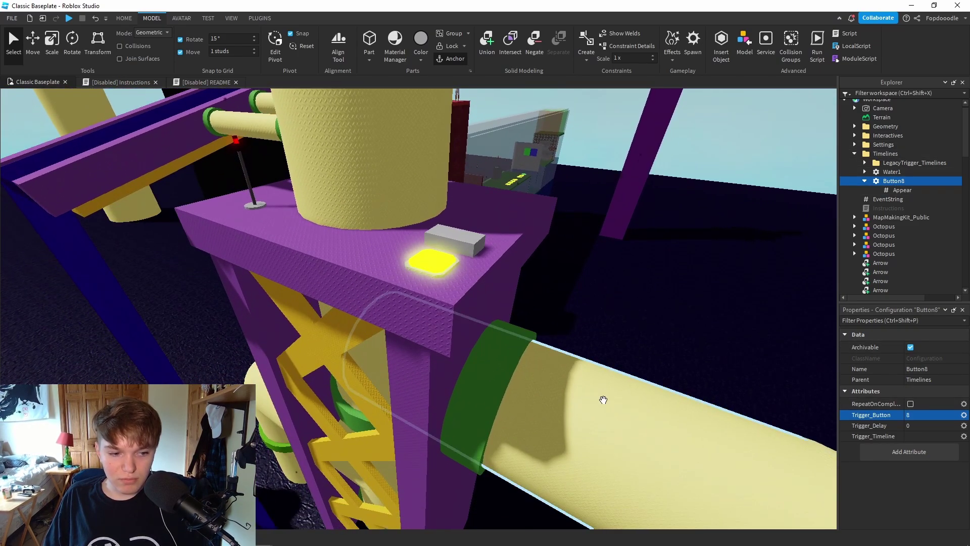
{"action": "scroll", "coordinate": [603, 399], "scroll_direction": "up", "scroll_amount": 3}
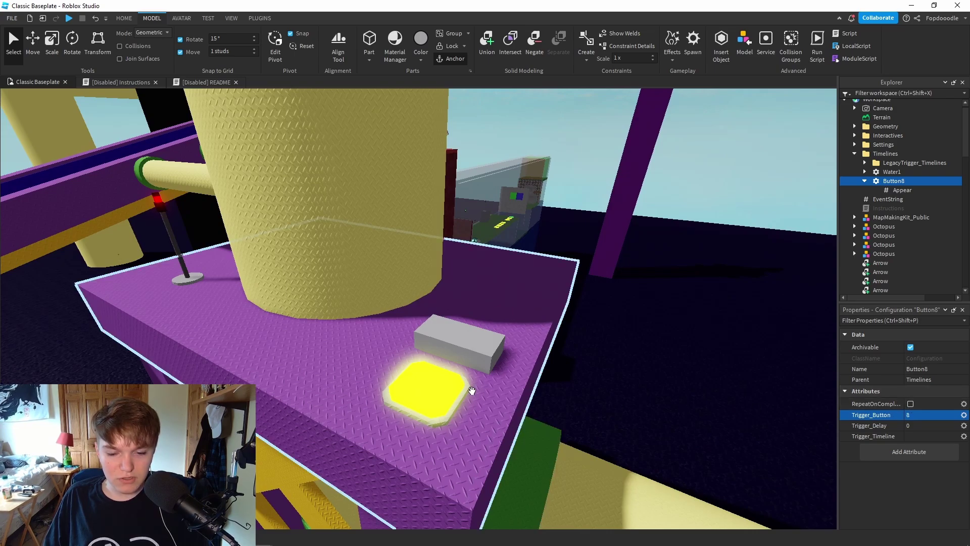
{"action": "scroll", "coordinate": [472, 390], "scroll_direction": "down", "scroll_amount": 3}
{"action": "scroll", "coordinate": [471, 390], "scroll_direction": "up", "scroll_amount": 3}
- Inspect _Button8 and the grey block beside it, and locate them in the workspace hierarchy
{"action": "left_click", "coordinate": [448, 353]}
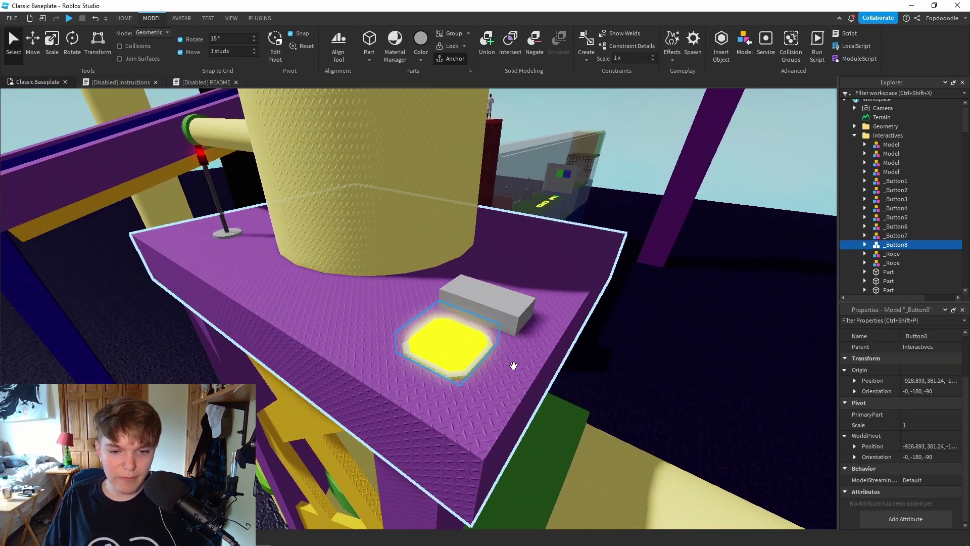
{"action": "scroll", "coordinate": [513, 365], "scroll_direction": "up", "scroll_amount": 2}
{"action": "left_click", "coordinate": [457, 310]}
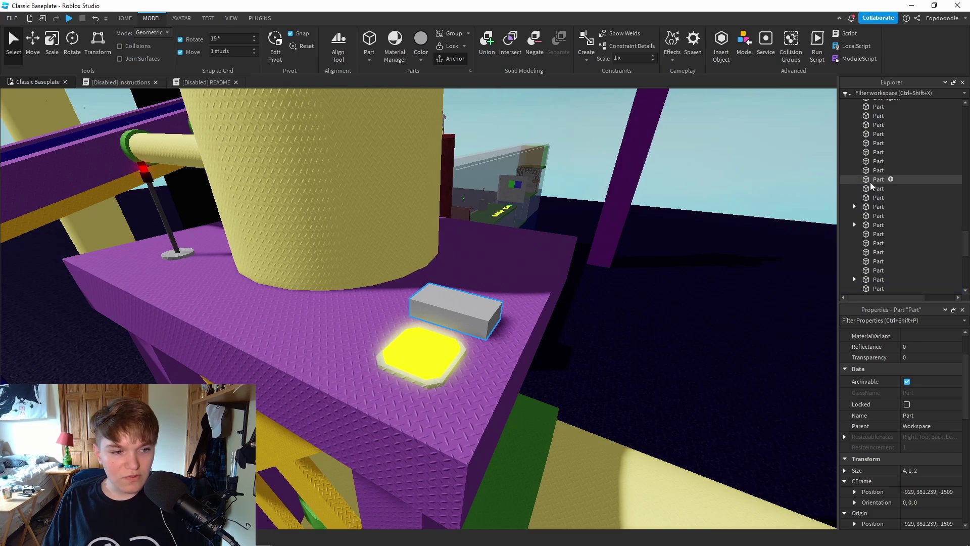
{"action": "left_click", "coordinate": [409, 351]}
{"action": "scroll", "coordinate": [954, 175], "scroll_direction": "up", "scroll_amount": 5}
{"action": "scroll", "coordinate": [910, 197], "scroll_direction": "down", "scroll_amount": 2}
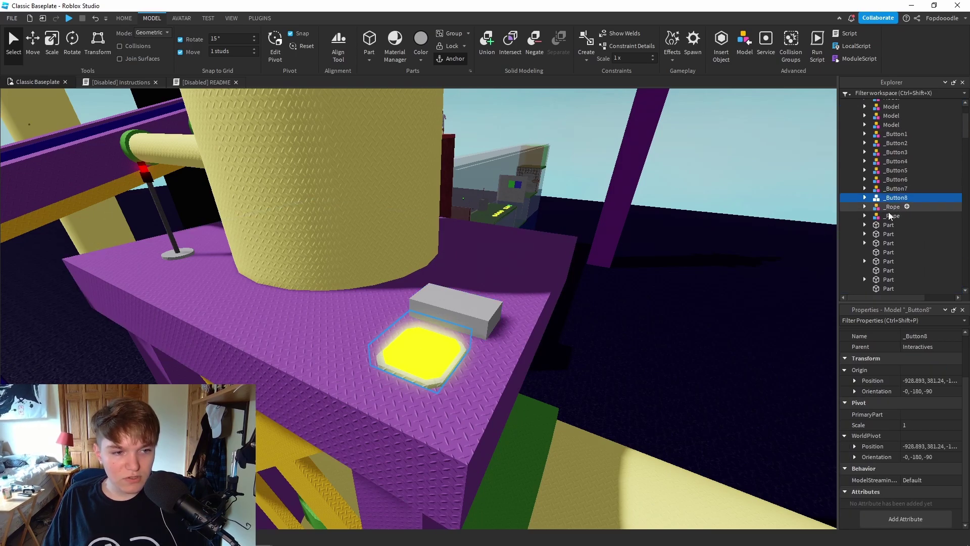
{"action": "scroll", "coordinate": [884, 212], "scroll_direction": "down", "scroll_amount": 10}
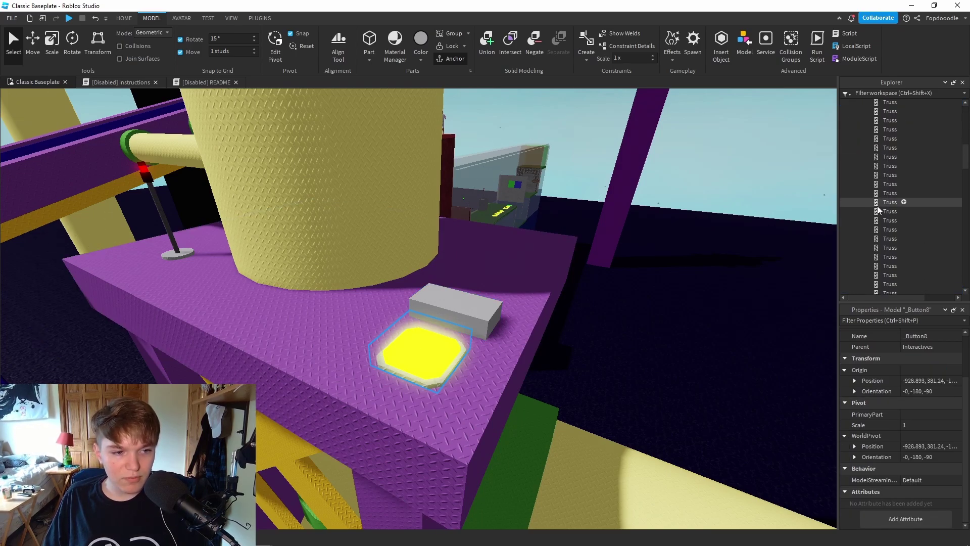
{"action": "scroll", "coordinate": [877, 206], "scroll_direction": "up", "scroll_amount": 15}
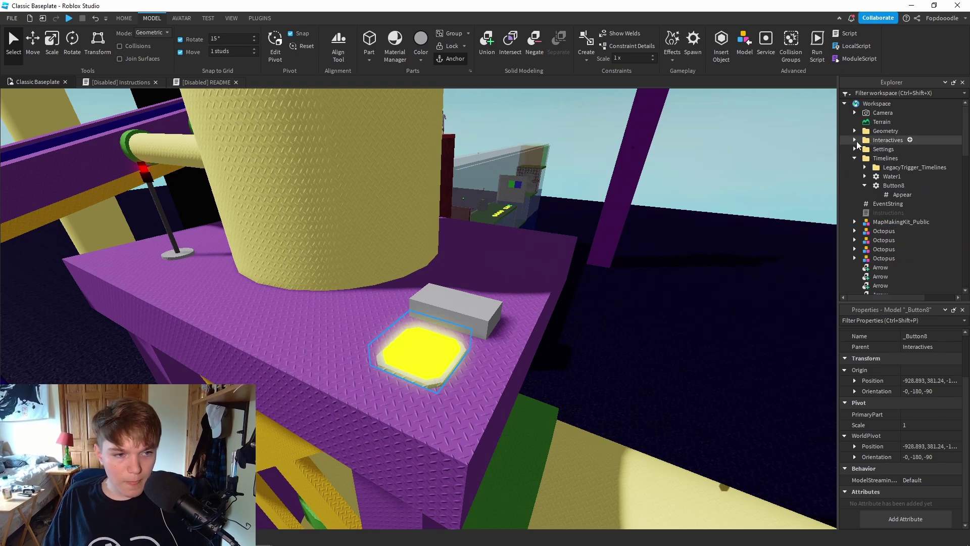
- Select the Appear XFrame and read the SetProperties entry in the README script
{"action": "left_click", "coordinate": [894, 195]}
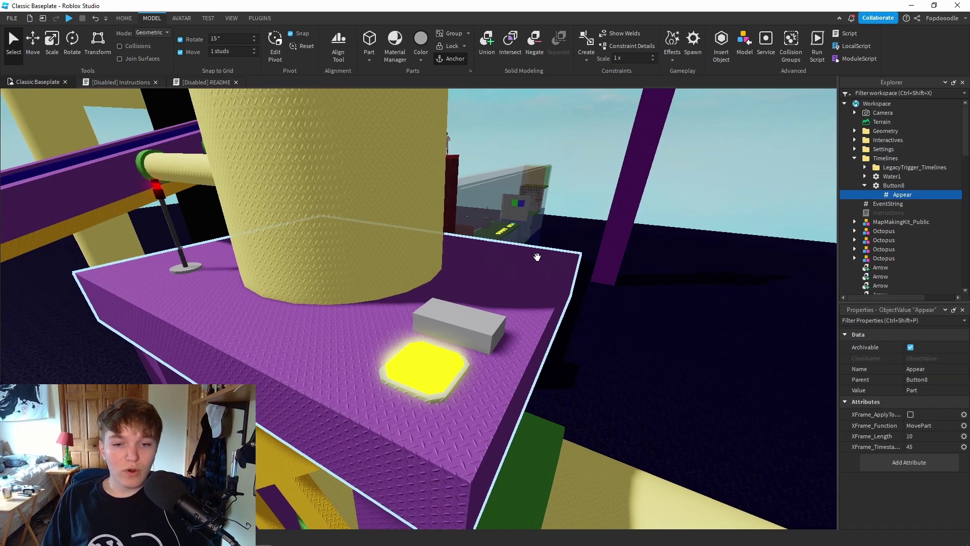
{"action": "key", "text": "s"}
{"action": "key", "text": "e"}
{"action": "key", "text": "q"}
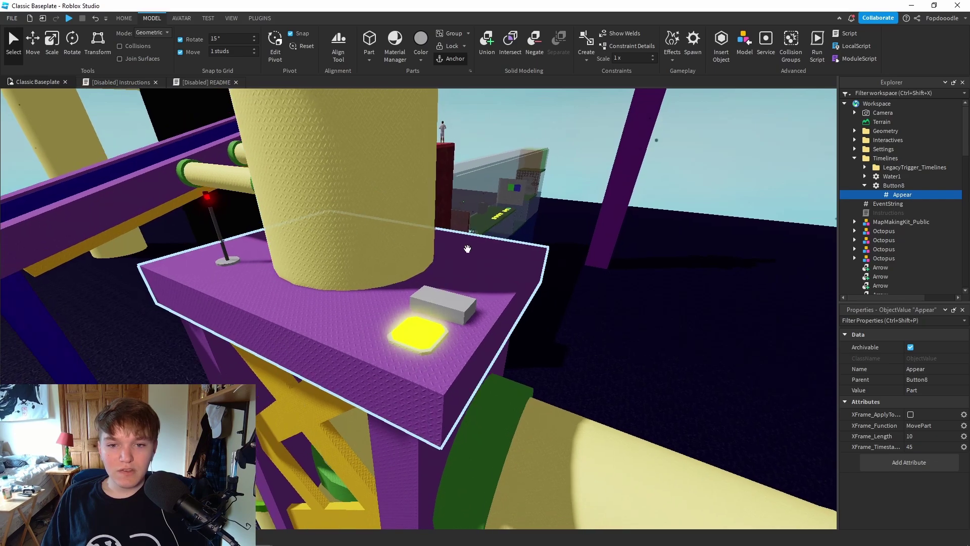
{"action": "left_click", "coordinate": [202, 82]}
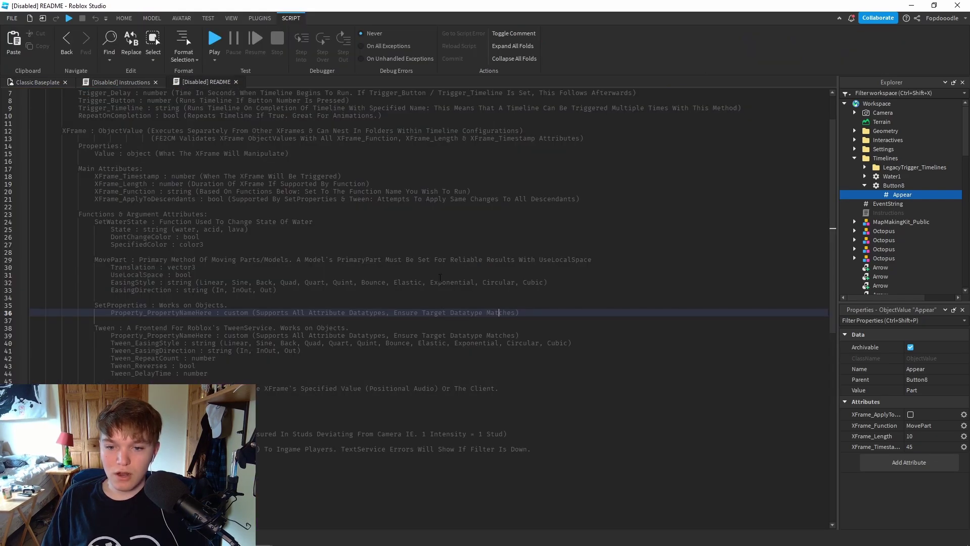
{"action": "left_click_drag", "start_coordinate": [95, 304], "coordinate": [222, 313]}
{"action": "left_click", "coordinate": [222, 313]}
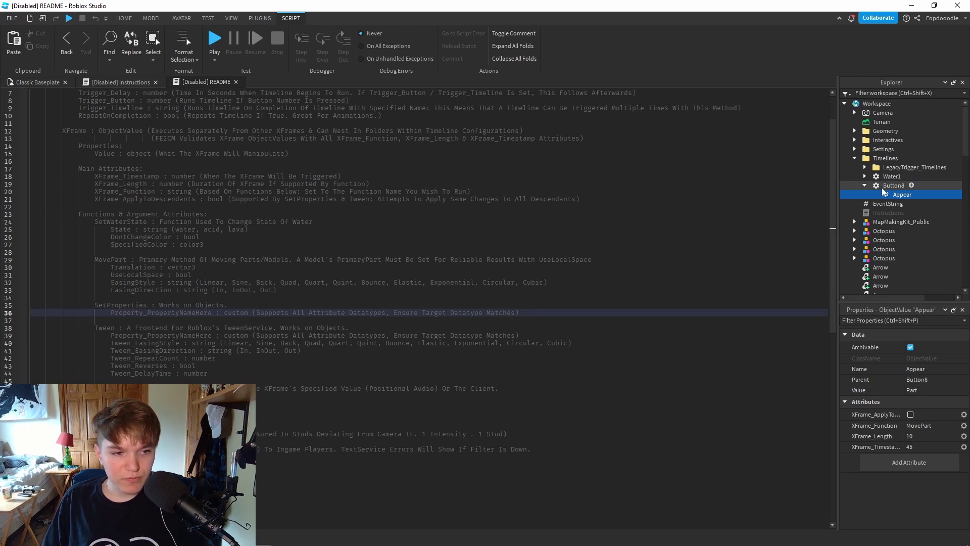
- Review the README's Tween entry and the functions listed after it, and return to the SetProperties entry
{"action": "key", "text": "Down"}
{"action": "key", "text": "Down"}
{"action": "key", "text": "Down"}
{"action": "key", "text": "Down"}
{"action": "key", "text": "Down"}
{"action": "key", "text": "Down"}
{"action": "key", "text": "Down"}
{"action": "key", "text": "Down"}
{"action": "key", "text": "Down"}
{"action": "key", "text": "Down"}
{"action": "key", "text": "Down"}
{"action": "key", "text": "Down"}
{"action": "key", "text": "Down"}
{"action": "key", "text": "Down"}
{"action": "key", "text": "Down"}
{"action": "key", "text": "Down"}
{"action": "key", "text": "Down"}
{"action": "key", "text": "Down"}
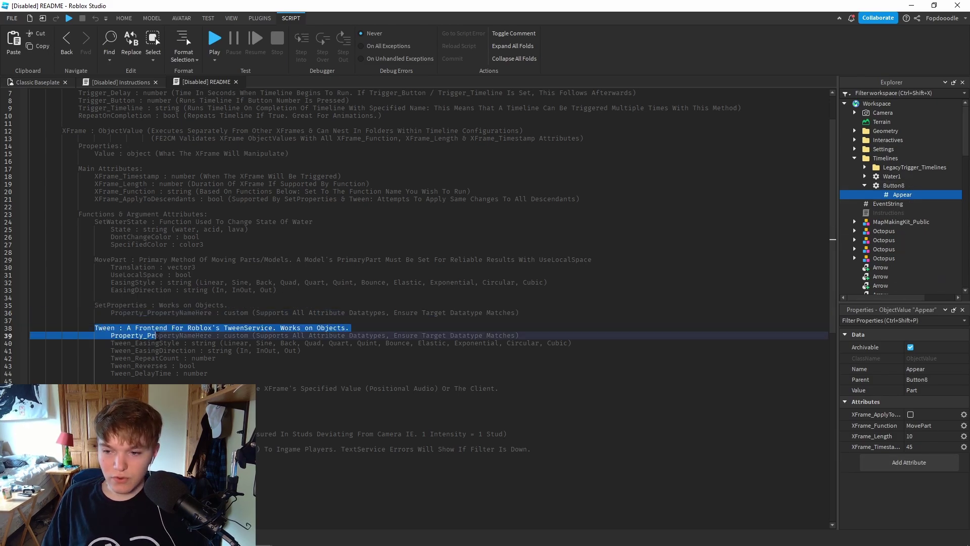
{"action": "left_click", "coordinate": [130, 348]}
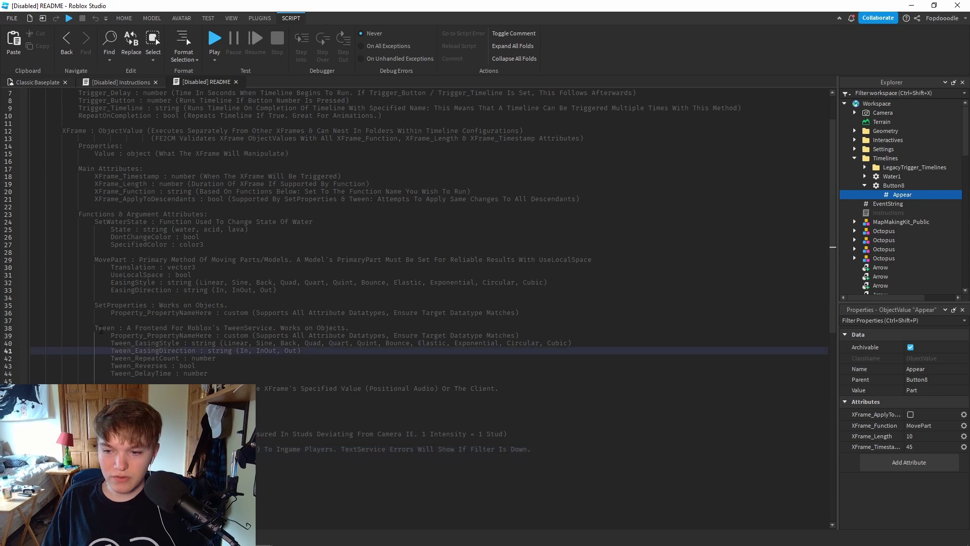
{"action": "left_click_drag", "start_coordinate": [95, 328], "coordinate": [131, 328]}
{"action": "left_click", "coordinate": [171, 358]}
{"action": "left_click_drag", "start_coordinate": [170, 388], "coordinate": [212, 471]}
{"action": "left_click", "coordinate": [212, 472]}
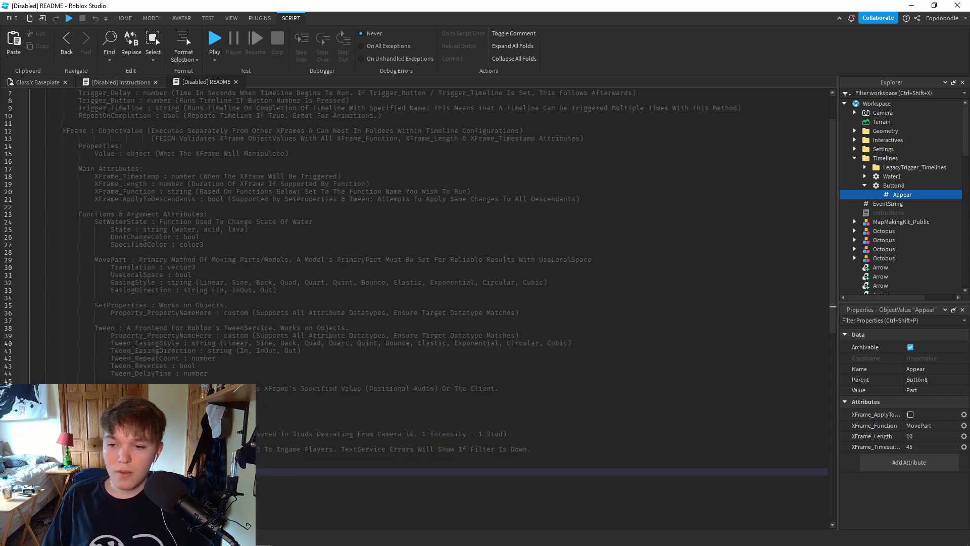
{"action": "left_click", "coordinate": [170, 359]}
{"action": "left_click_drag", "start_coordinate": [95, 321], "coordinate": [183, 327]}
{"action": "left_click", "coordinate": [182, 343]}
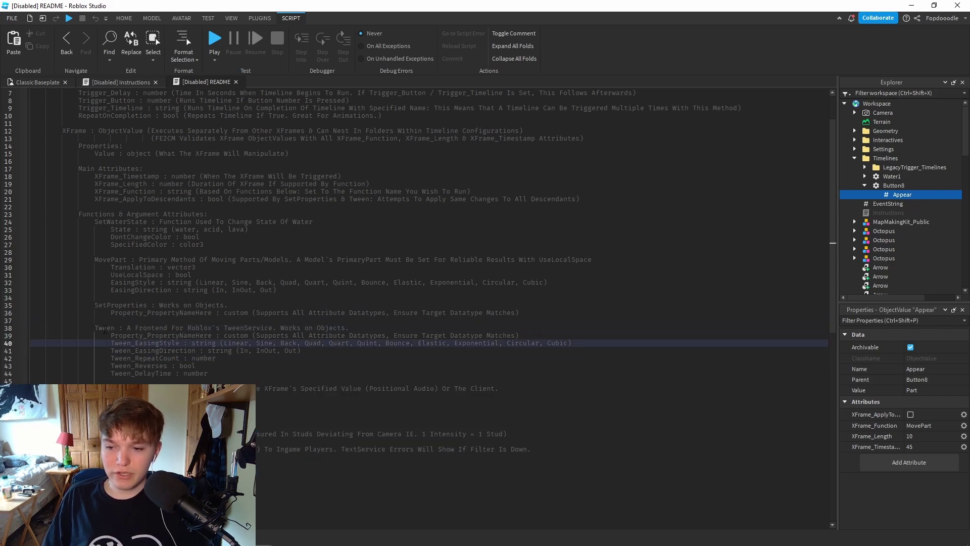
{"action": "left_click_drag", "start_coordinate": [115, 327], "coordinate": [276, 448]}
{"action": "left_click", "coordinate": [190, 403]}
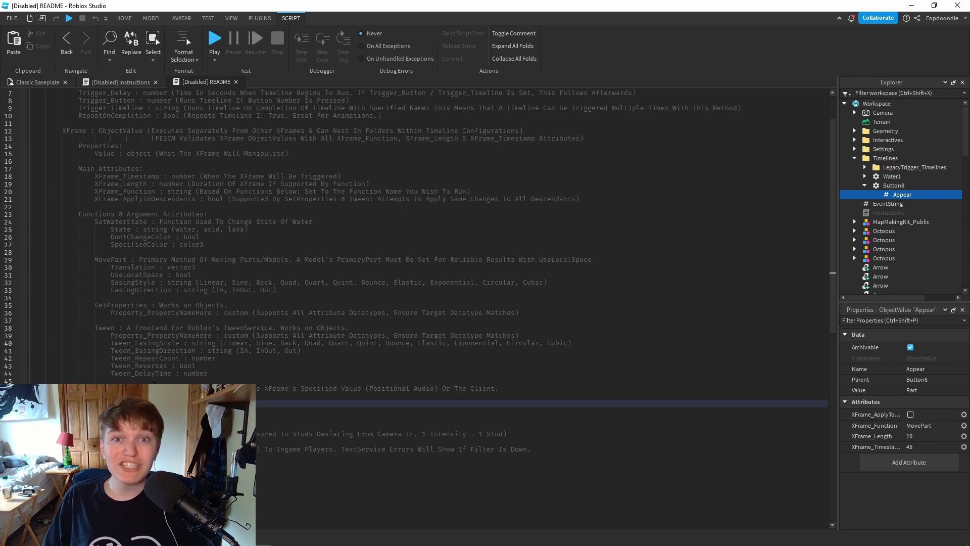
{"action": "double_click", "coordinate": [99, 306]}
{"action": "left_click", "coordinate": [195, 311]}
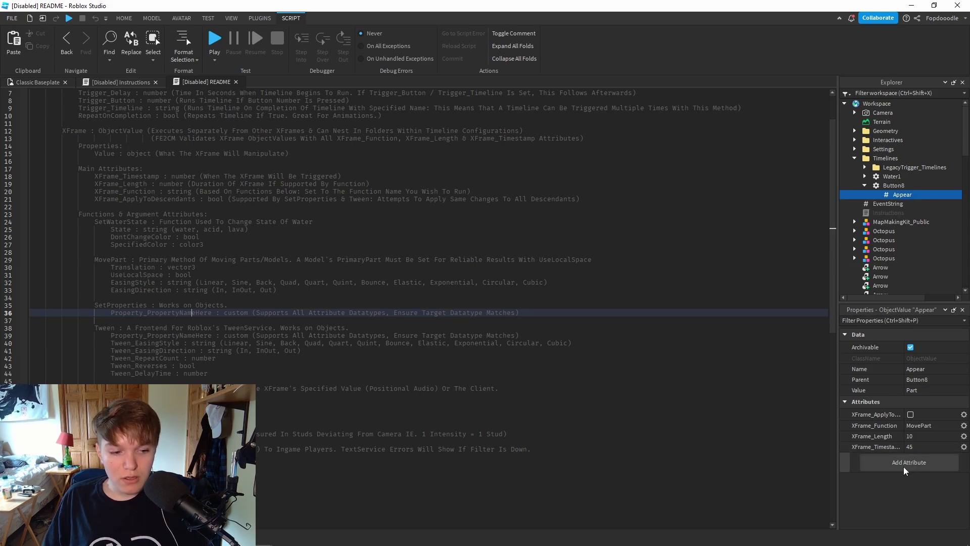
- Set the Appear XFrame's XFrame_Length and XFrame_Timestamp attributes to 0
{"action": "left_click", "coordinate": [923, 437]}
{"action": "type", "text": "0"}
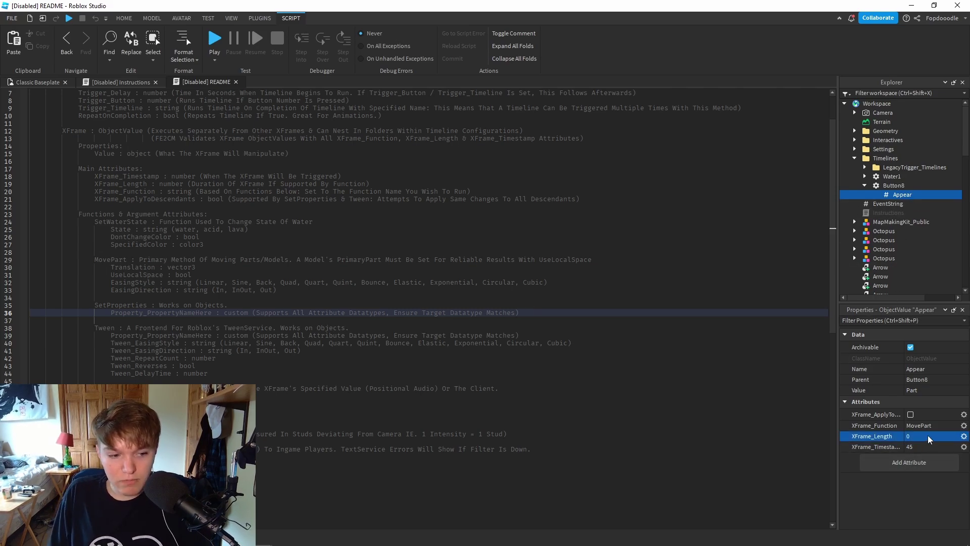
{"action": "left_click", "coordinate": [910, 447]}
{"action": "type", "text": "0"}
{"action": "key", "text": "Return"}
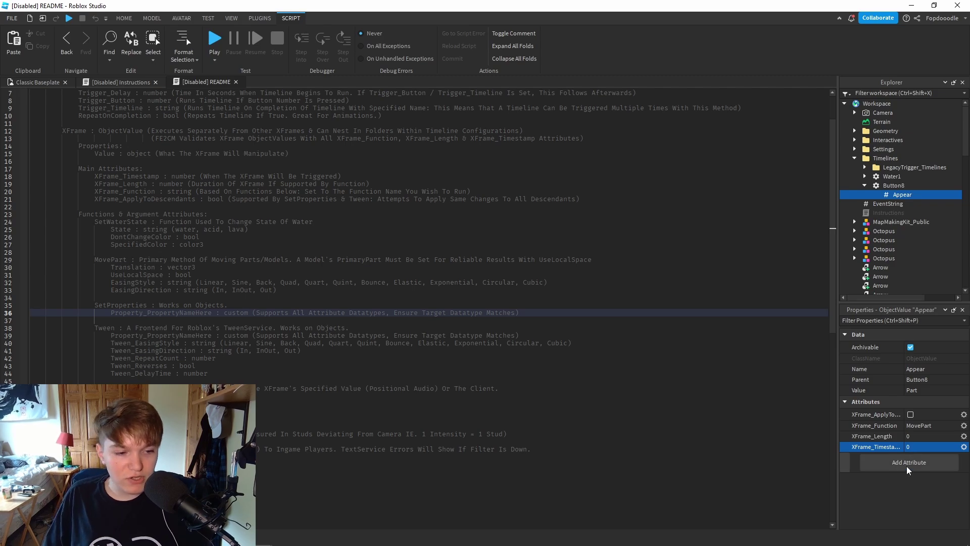
- Add a number attribute named Property_Transparency to the Appear XFrame
{"action": "left_click", "coordinate": [906, 464]}
{"action": "left_click_drag", "start_coordinate": [477, 233], "coordinate": [530, 199]}
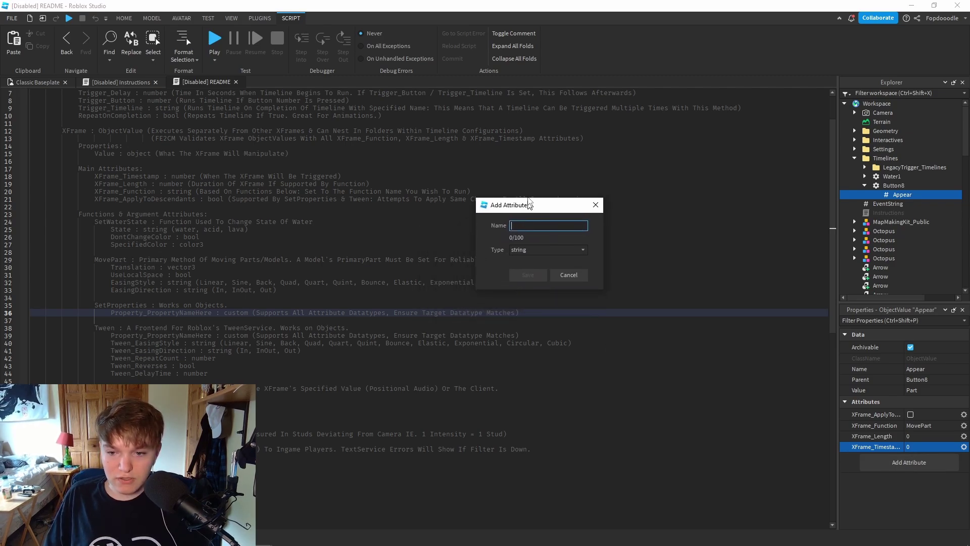
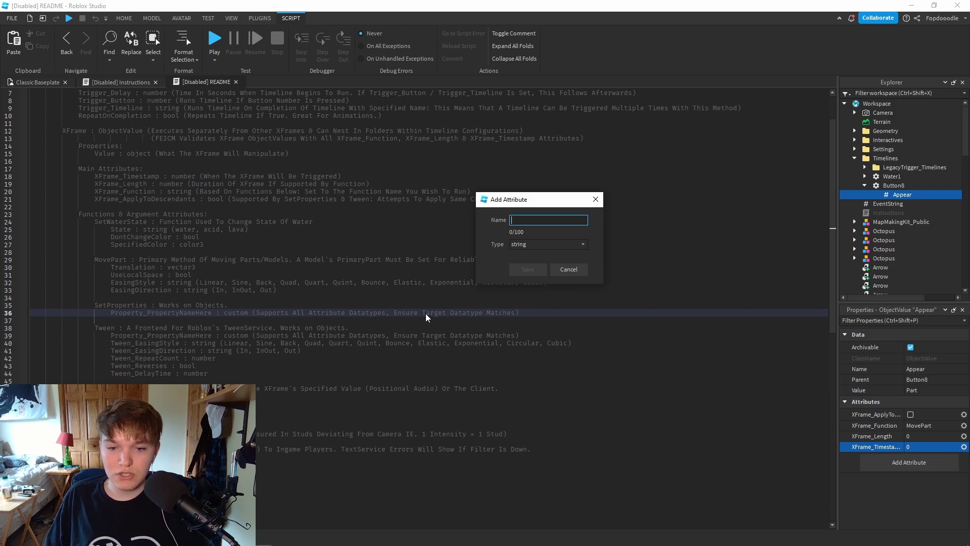
{"action": "mouse_move", "coordinate": [542, 202]}
{"action": "left_mouse_down"}
{"action": "mouse_move", "coordinate": [532, 191]}
{"action": "mouse_move", "coordinate": [533, 201]}
{"action": "left_mouse_up"}
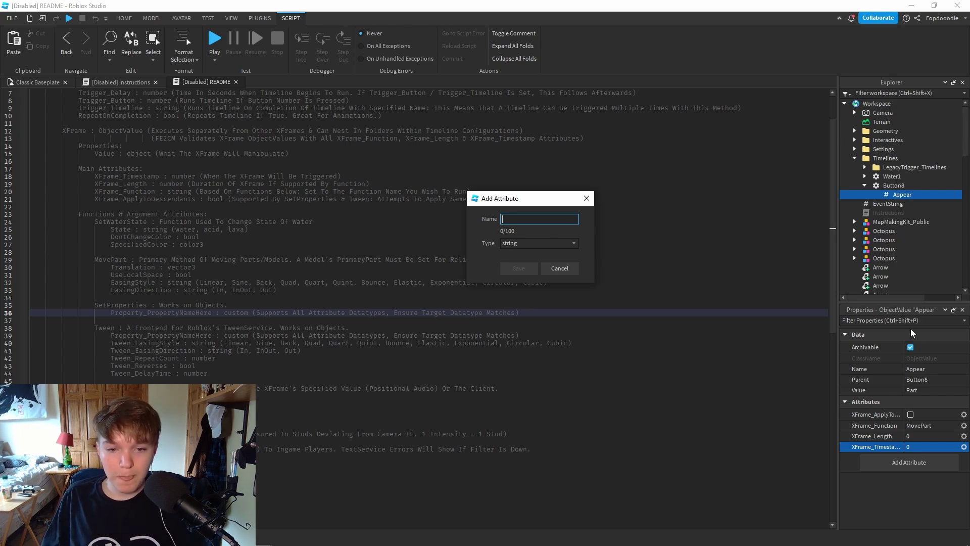
{"action": "left_click", "coordinate": [529, 244]}
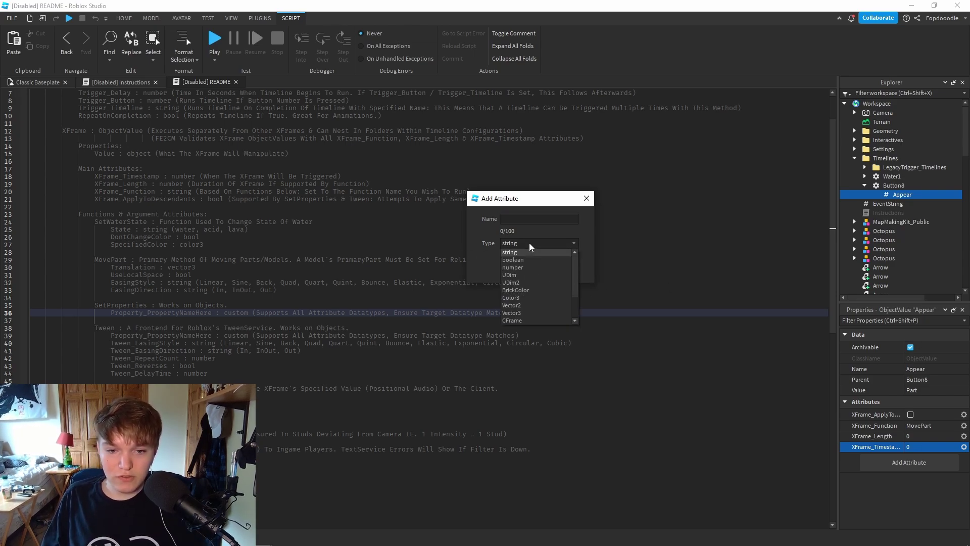
{"action": "left_click", "coordinate": [529, 243]}
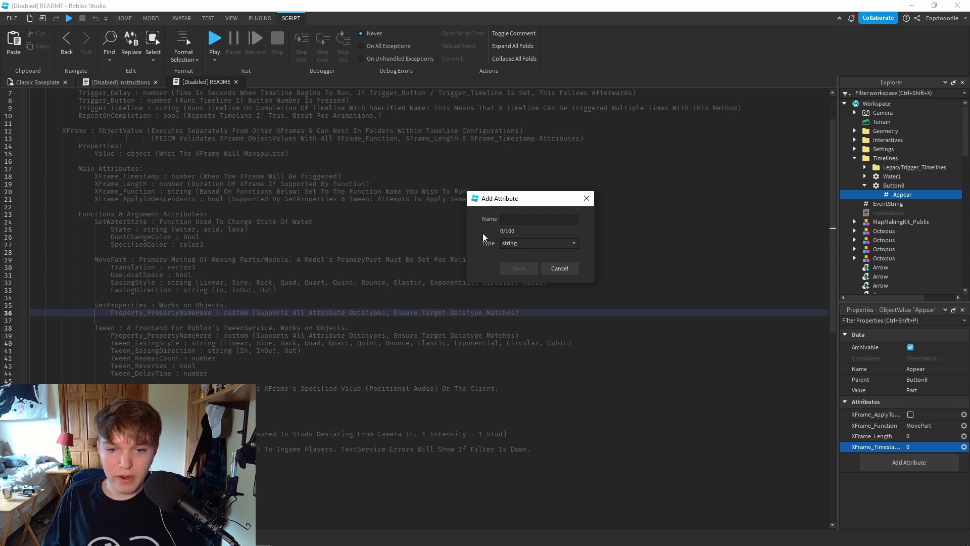
{"action": "left_click", "coordinate": [531, 217]}
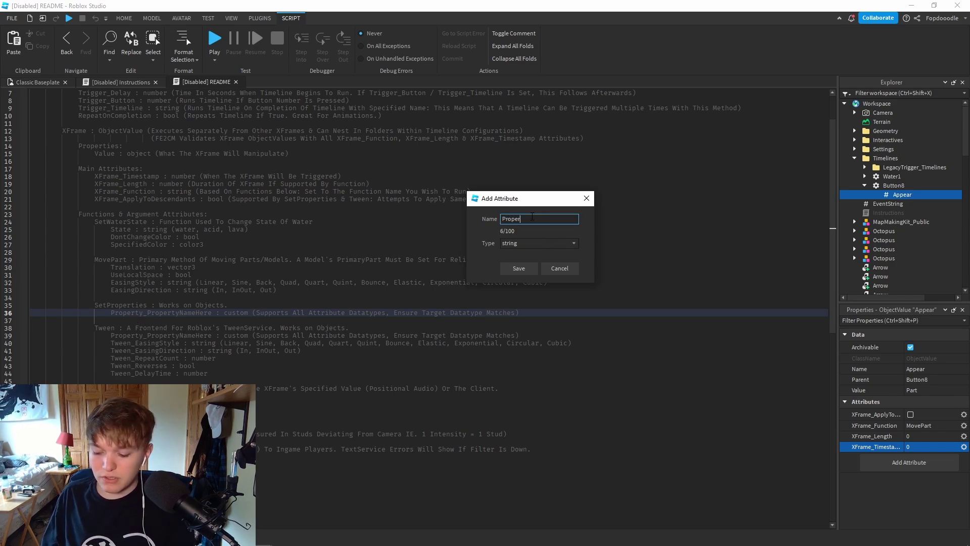
{"action": "type", "text": "_Transp"}
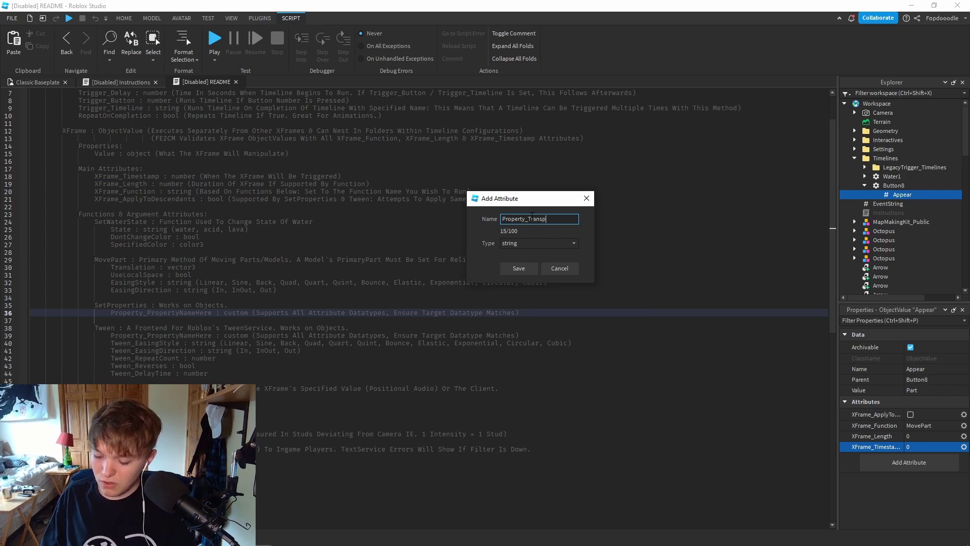
{"action": "type", "text": "arency"}
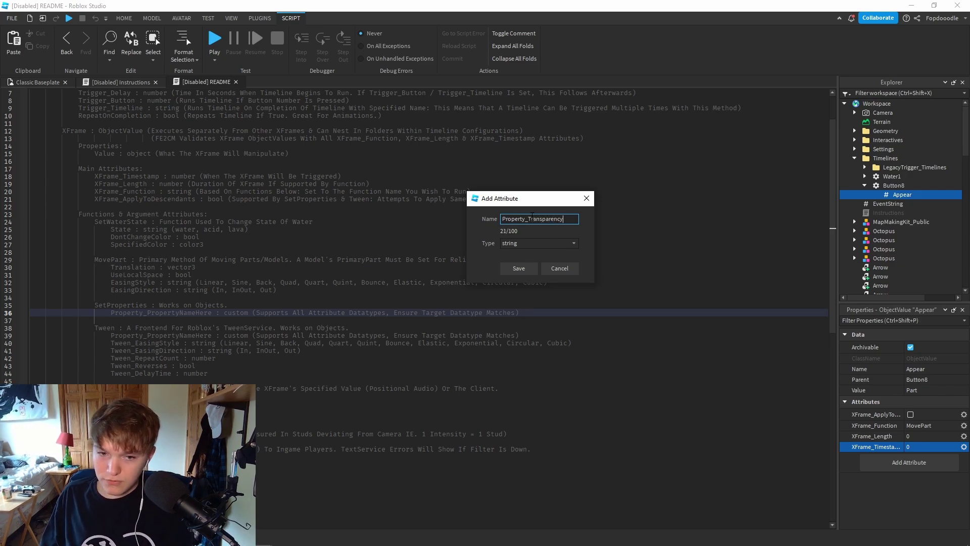
{"action": "left_click", "coordinate": [535, 241]}
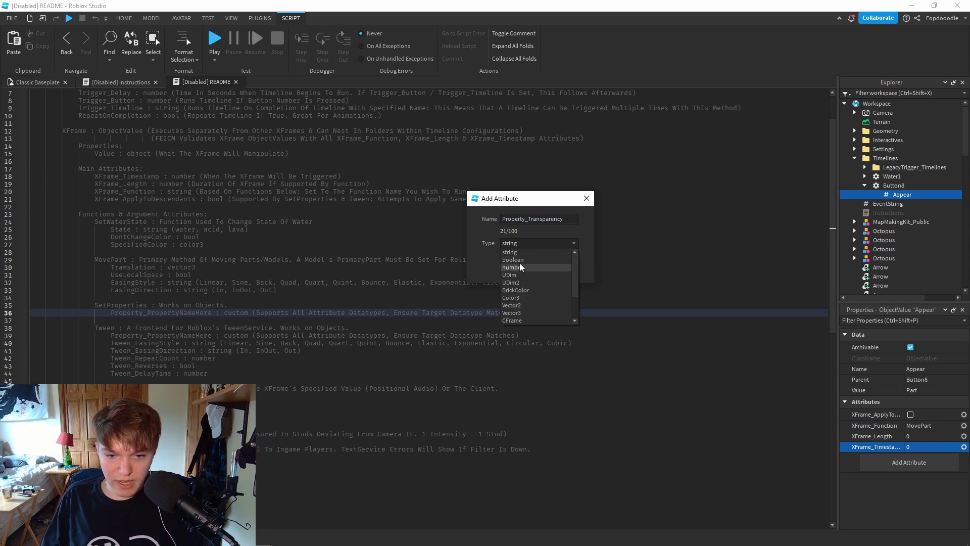
{"action": "left_click", "coordinate": [519, 268]}
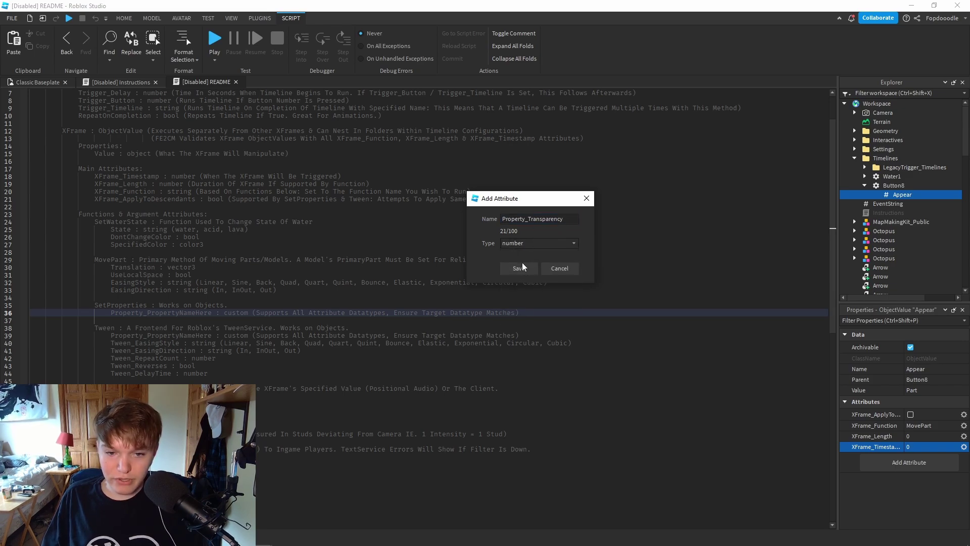
{"action": "left_click", "coordinate": [520, 265]}
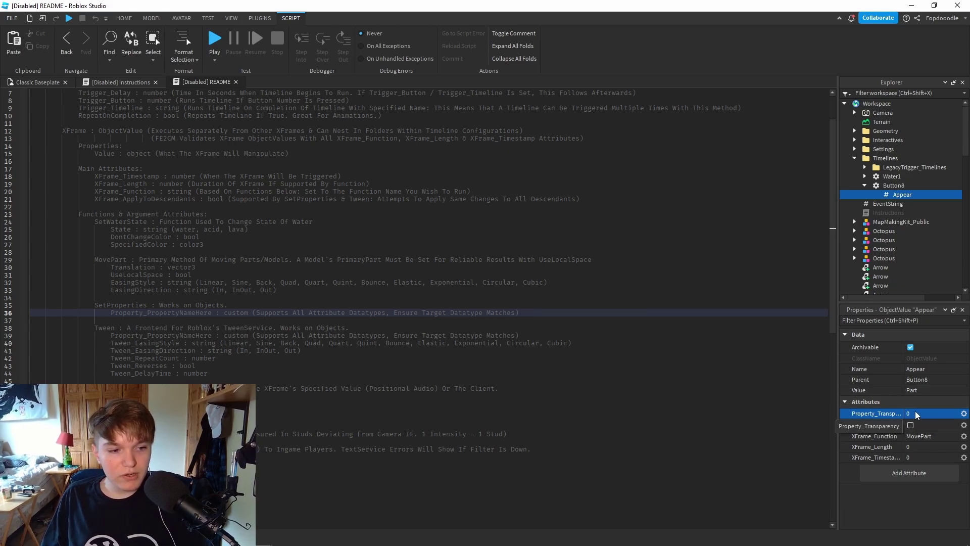
- Add a boolean attribute named Property_CanCollide to the Appear XFrame
{"action": "left_click", "coordinate": [909, 472]}
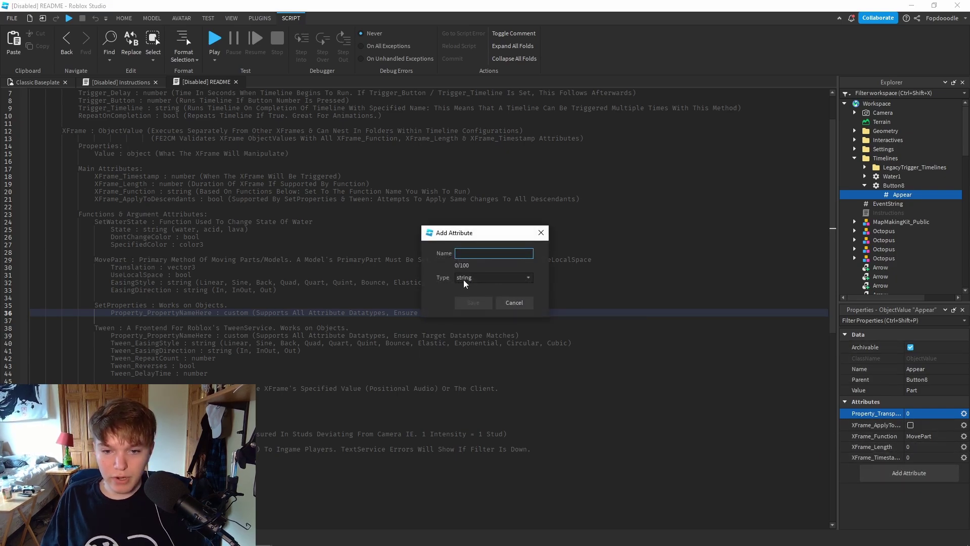
{"action": "left_click", "coordinate": [473, 248]}
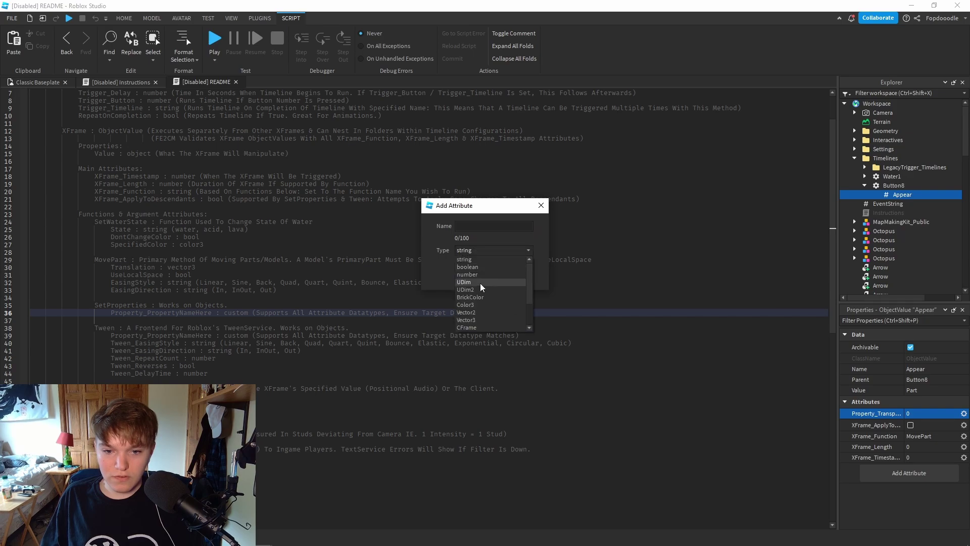
{"action": "left_click", "coordinate": [477, 262]}
{"action": "left_click", "coordinate": [483, 227]}
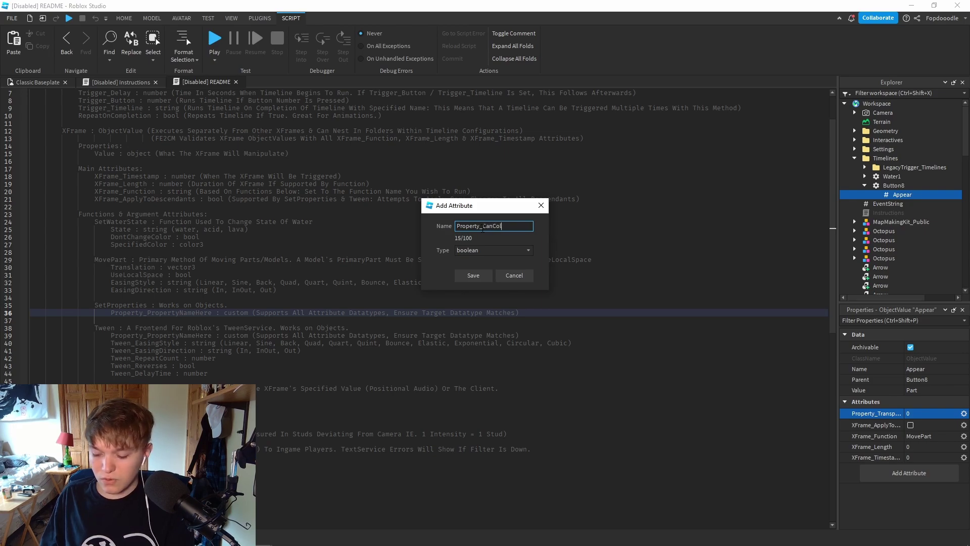
{"action": "type", "text": "Property_CanCollide"}
{"action": "left_click", "coordinate": [467, 277]}
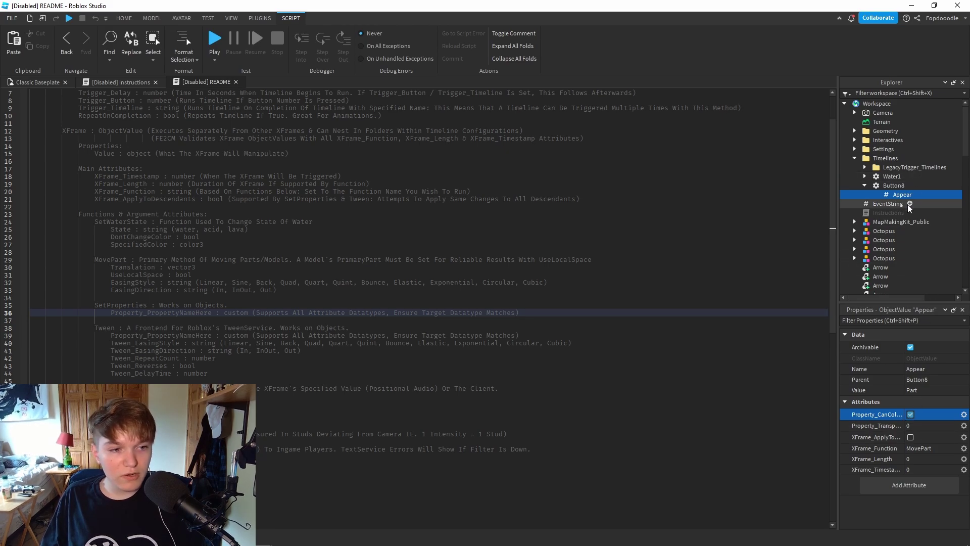
- Inspect the appearance and collision properties of one of the workspace Parts to see which property names can be used
{"action": "scroll", "coordinate": [891, 200], "scroll_direction": "down", "scroll_amount": 10}
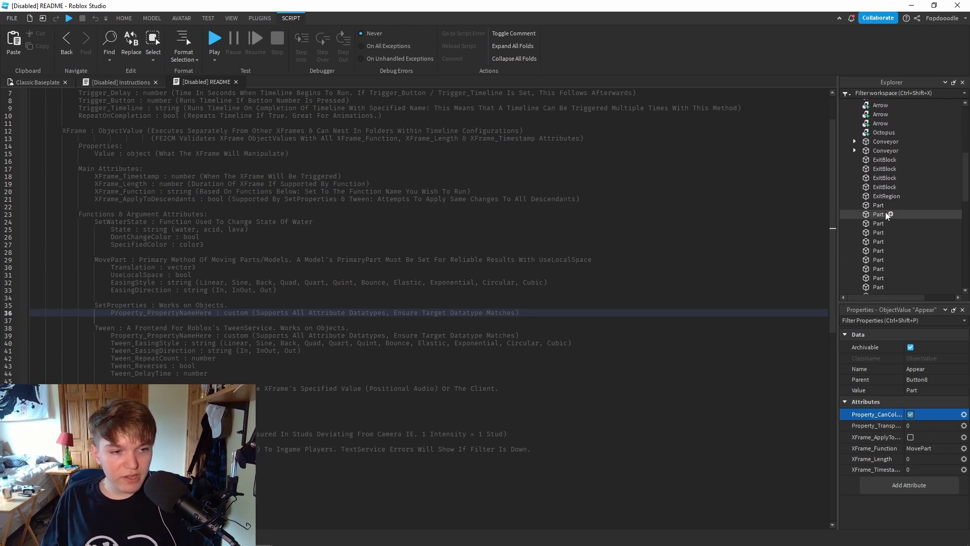
{"action": "left_click", "coordinate": [877, 225]}
{"action": "scroll", "coordinate": [871, 380], "scroll_direction": "up", "scroll_amount": 8}
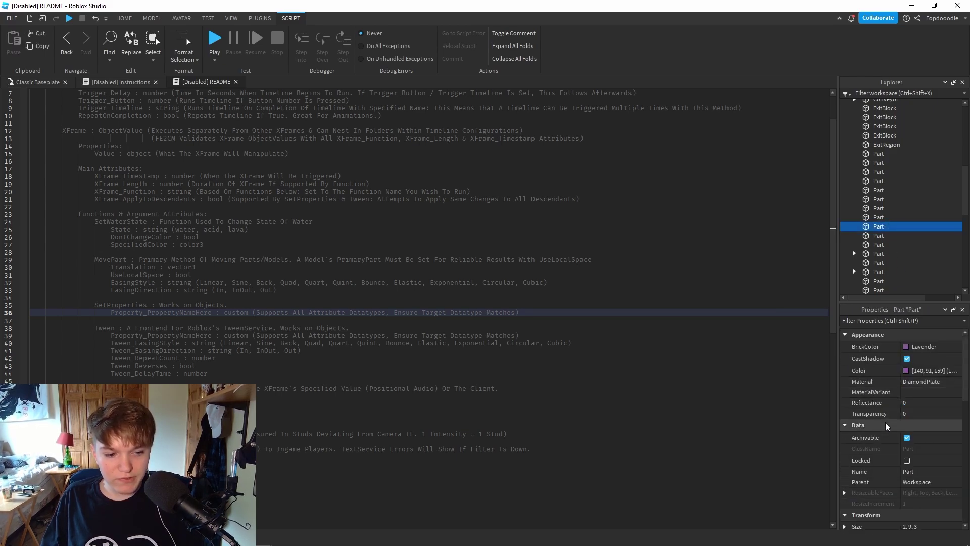
{"action": "scroll", "coordinate": [885, 422], "scroll_direction": "down", "scroll_amount": 8}
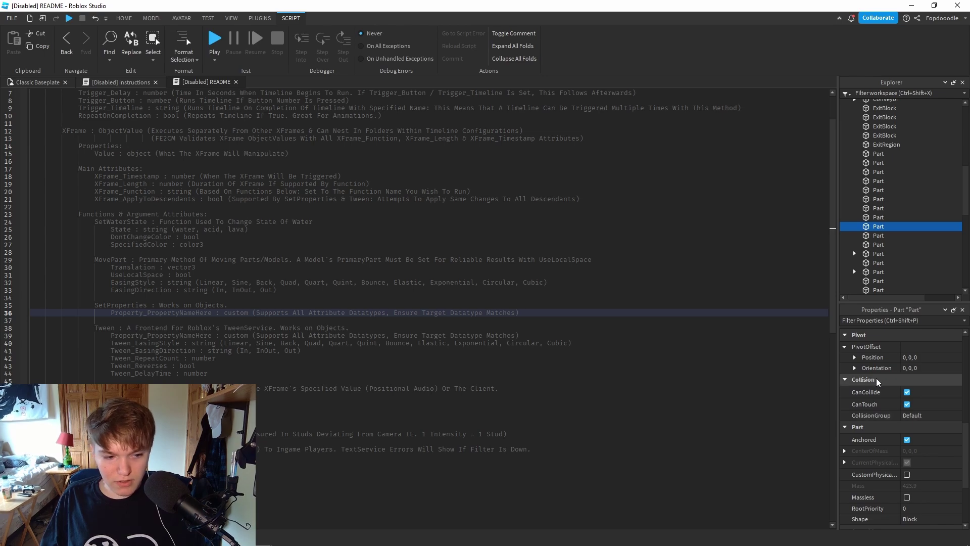
{"action": "scroll", "coordinate": [871, 395], "scroll_direction": "up", "scroll_amount": 8}
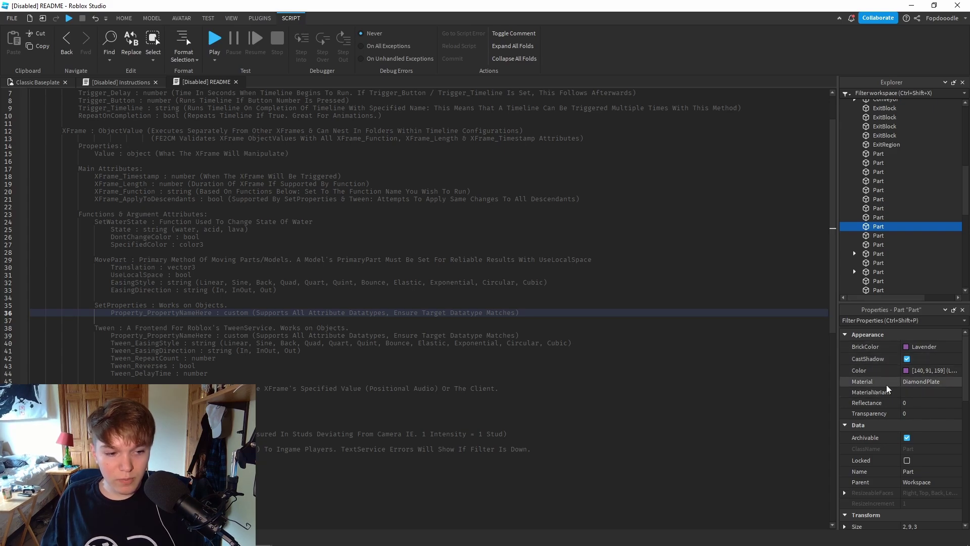
- Add a Color3 attribute named Property_Color to the Appear XFrame under Button8
{"action": "scroll", "coordinate": [884, 217], "scroll_direction": "up", "scroll_amount": 15}
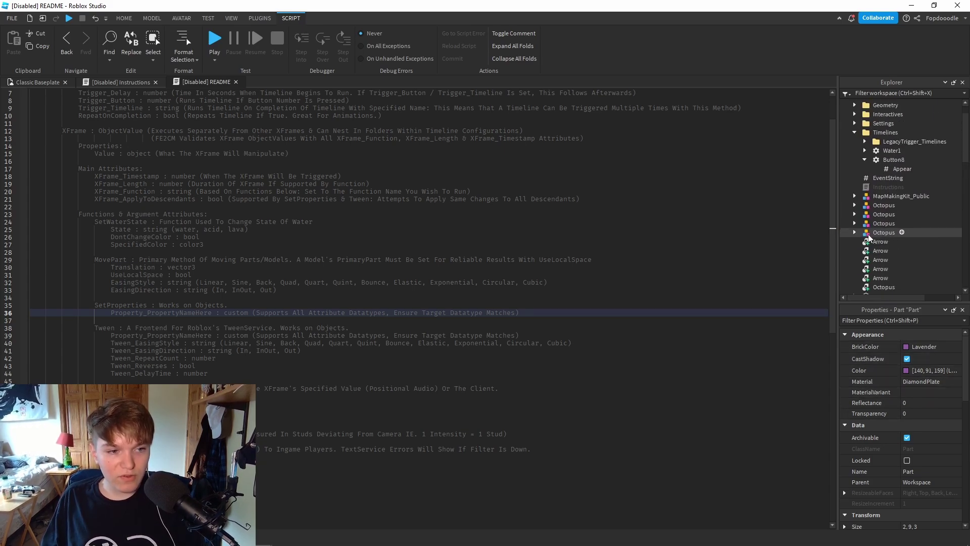
{"action": "left_click", "coordinate": [902, 194]}
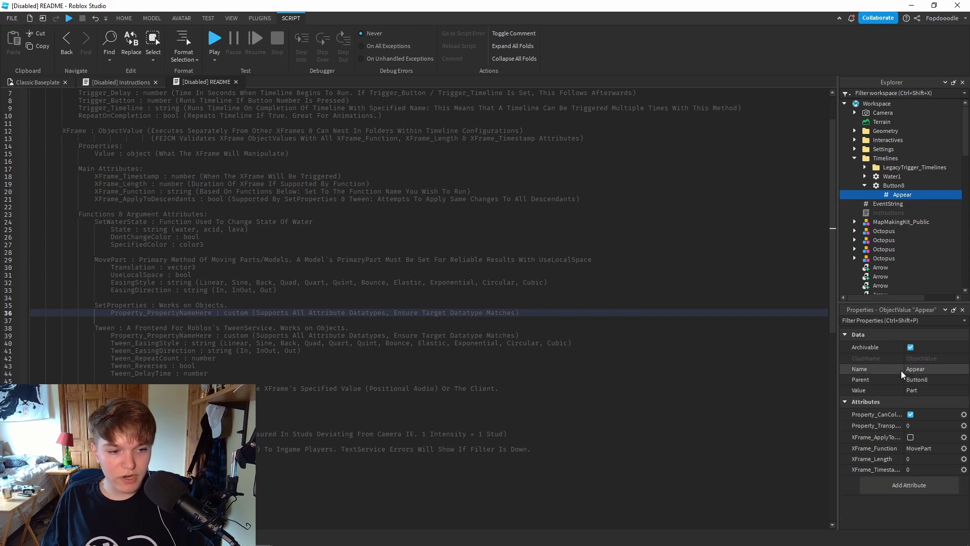
{"action": "left_click", "coordinate": [902, 488]}
{"action": "left_click", "coordinate": [481, 277]}
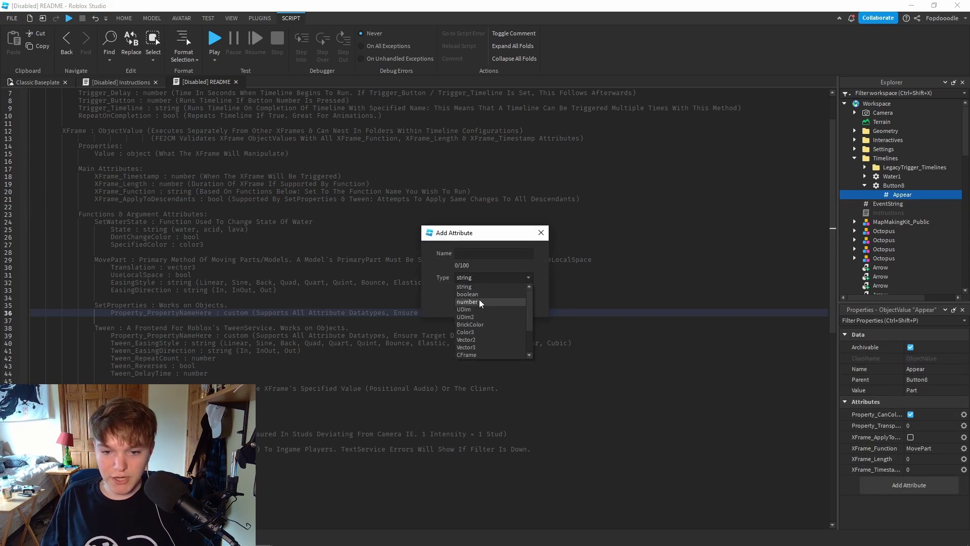
{"action": "left_click", "coordinate": [477, 332]}
{"action": "left_click", "coordinate": [480, 253]}
{"action": "type", "text": "Property_Color"}
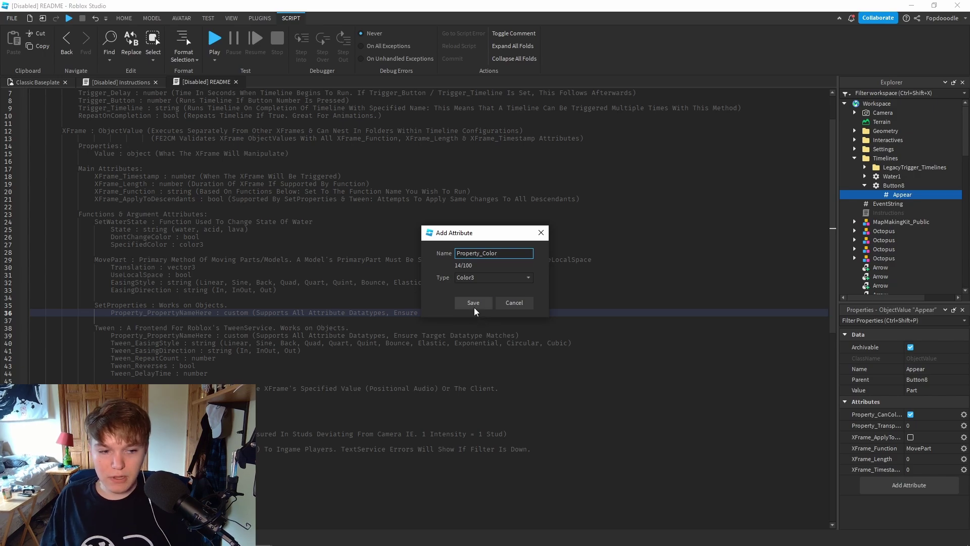
{"action": "left_click", "coordinate": [473, 303]}
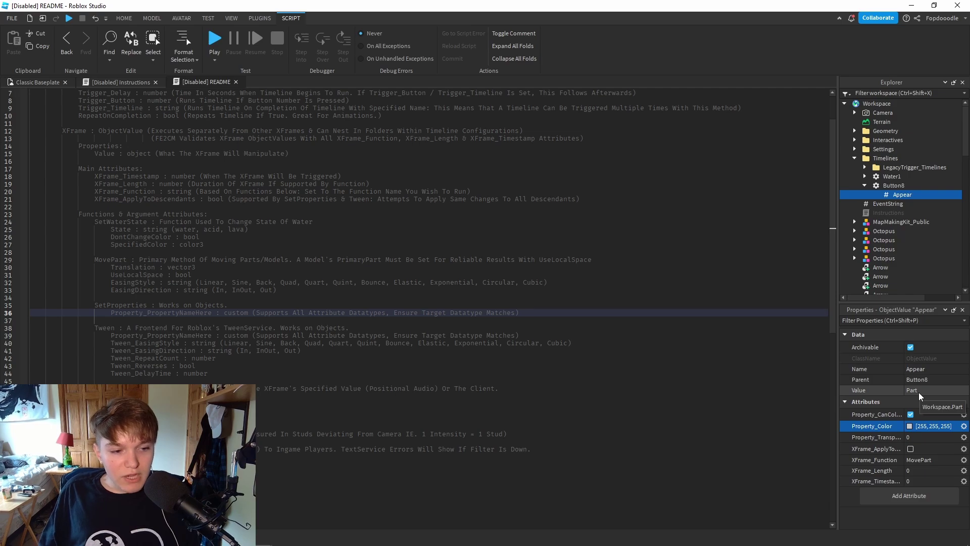
- Return to the Classic Baseplate 3D view and assign the grey block beside the yellow button as the Appear XFrame's Value
{"action": "left_click", "coordinate": [118, 82]}
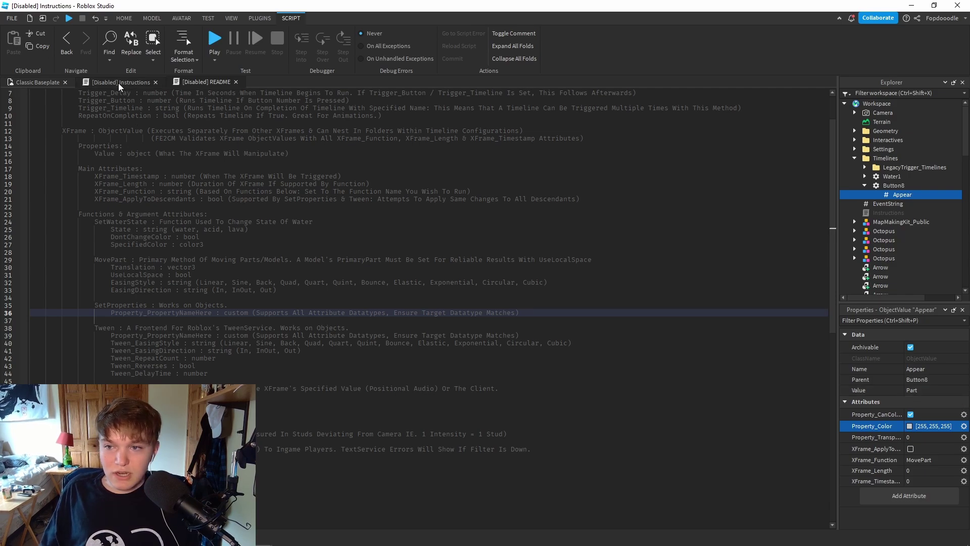
{"action": "left_click", "coordinate": [41, 84]}
{"action": "left_click", "coordinate": [884, 390]}
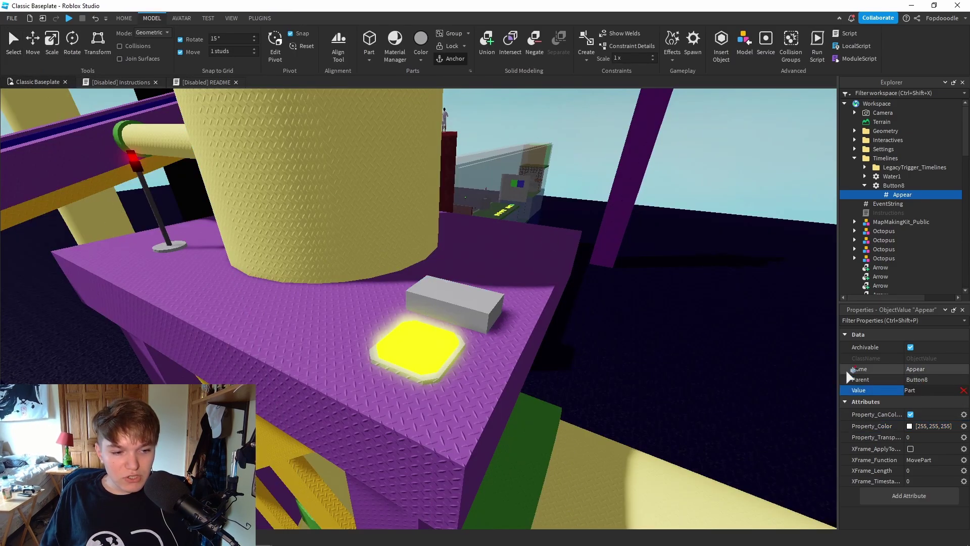
{"action": "left_click", "coordinate": [444, 292]}
- Rename the grey block behind the yellow button to TestPart
{"action": "scroll", "coordinate": [610, 343], "scroll_direction": "up", "scroll_amount": 5}
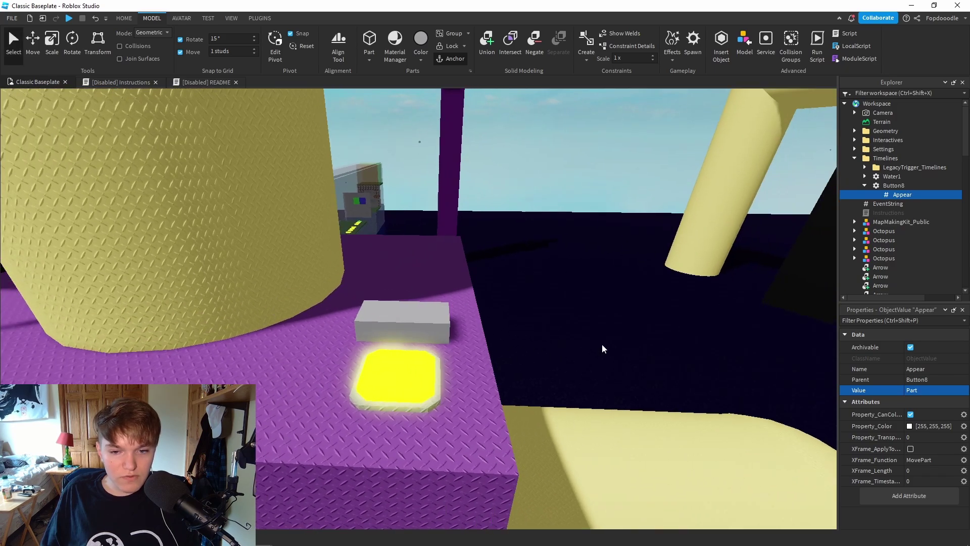
{"action": "scroll", "coordinate": [601, 344], "scroll_direction": "up", "scroll_amount": 3}
{"action": "right_click_drag", "start_coordinate": [475, 340], "coordinate": [441, 335]}
{"action": "left_click", "coordinate": [440, 334]}
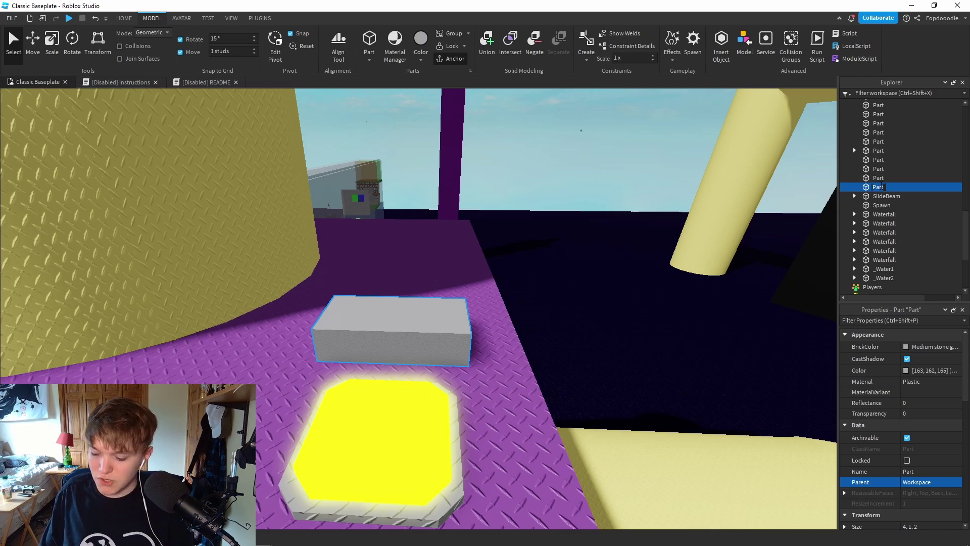
{"action": "left_click", "coordinate": [882, 187]}
{"action": "type", "text": "TestPart"}
{"action": "key", "text": "Return"}
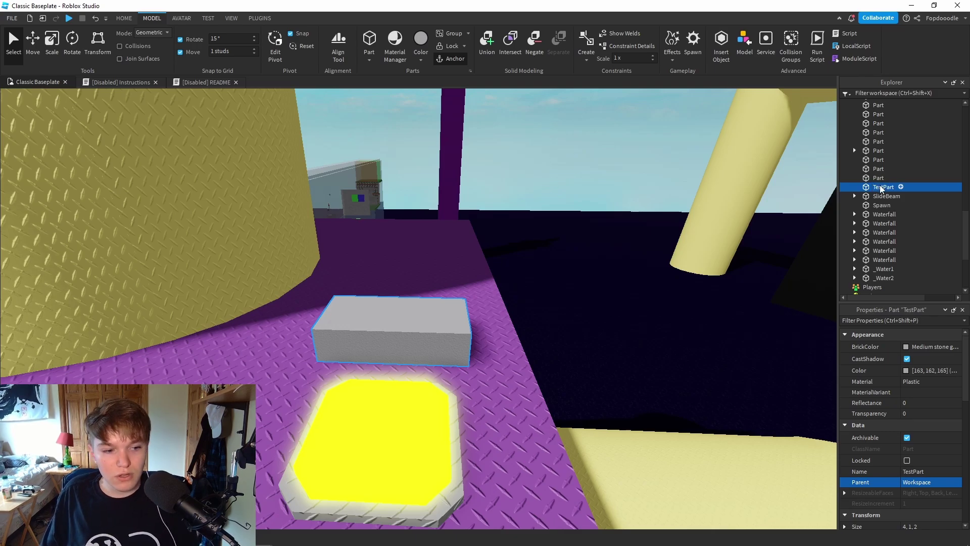
{"action": "key", "text": "f"}
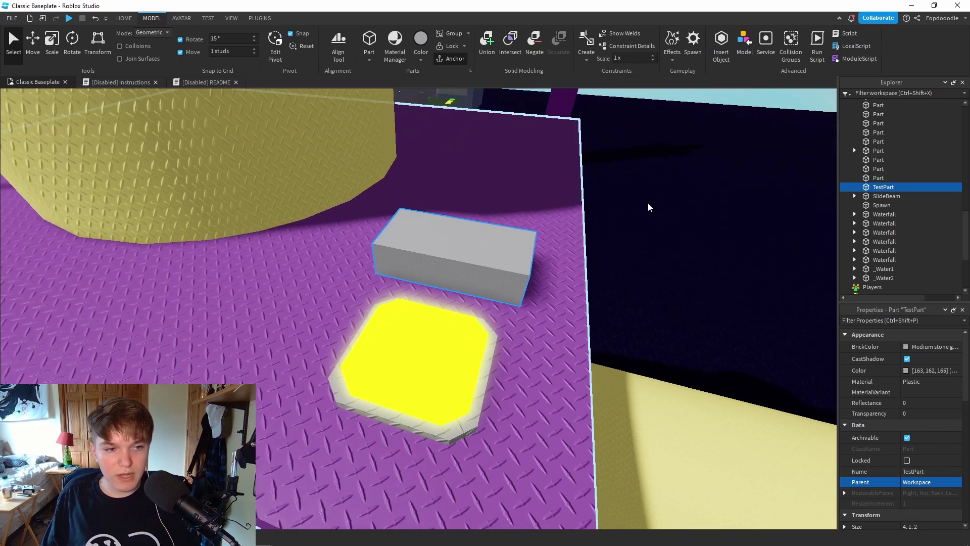
- Check the Appear XFrame's Value against the grey block, and review the trigger attributes of the Button8 timeline
{"action": "scroll", "coordinate": [648, 207], "scroll_direction": "down", "scroll_amount": 3}
{"action": "left_click_drag", "start_coordinate": [965, 222], "coordinate": [965, 117]}
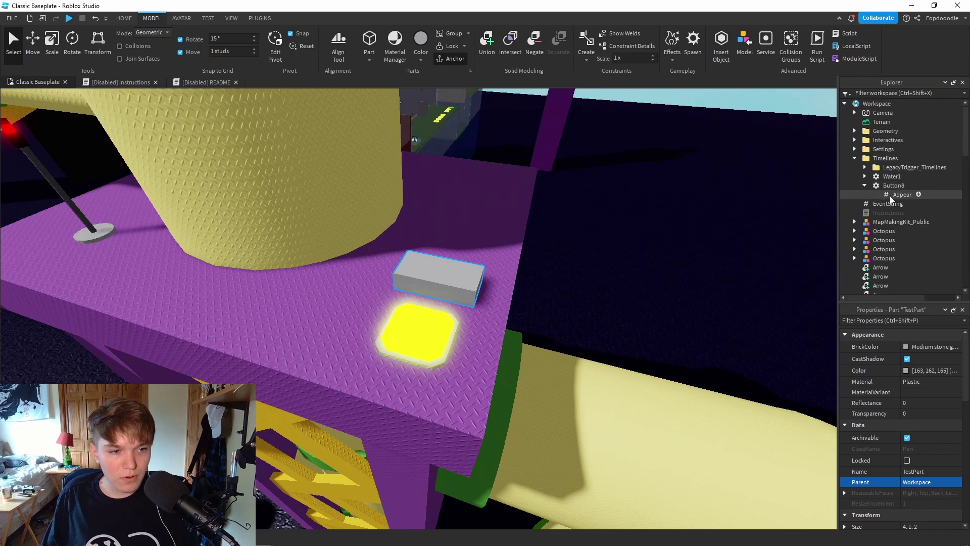
{"action": "left_click", "coordinate": [890, 195]}
{"action": "left_click", "coordinate": [924, 390]}
{"action": "scroll", "coordinate": [444, 353], "scroll_direction": "up", "scroll_amount": 3}
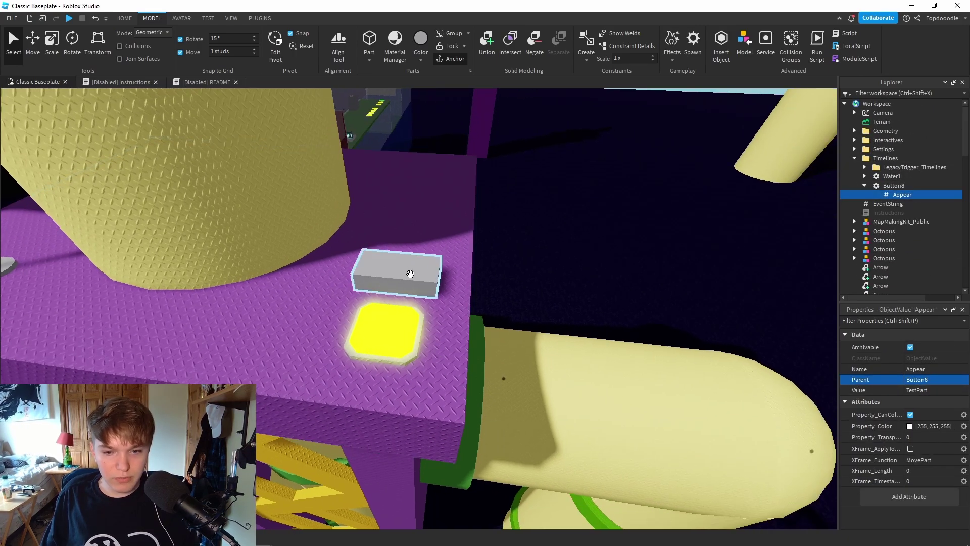
{"action": "right_click_drag", "start_coordinate": [476, 281], "coordinate": [533, 301]}
{"action": "scroll", "coordinate": [532, 302], "scroll_direction": "down", "scroll_amount": 2}
{"action": "scroll", "coordinate": [532, 301], "scroll_direction": "up", "scroll_amount": 2}
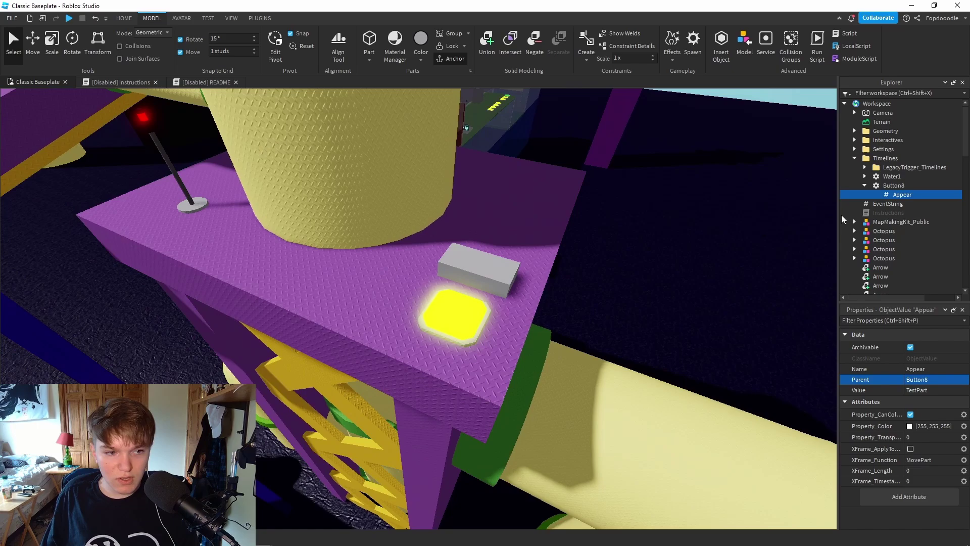
{"action": "left_click", "coordinate": [898, 185]}
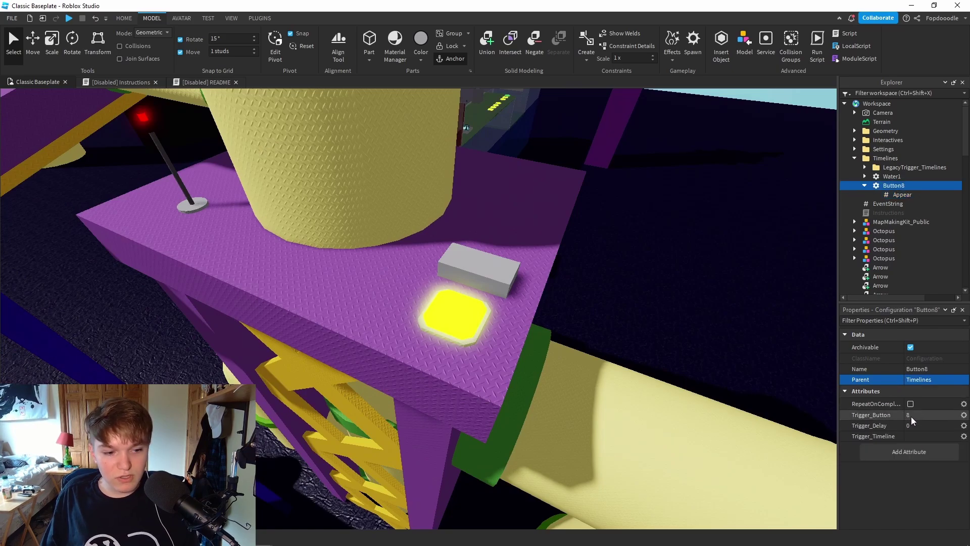
{"action": "right_click_drag", "start_coordinate": [619, 381], "coordinate": [619, 380]}
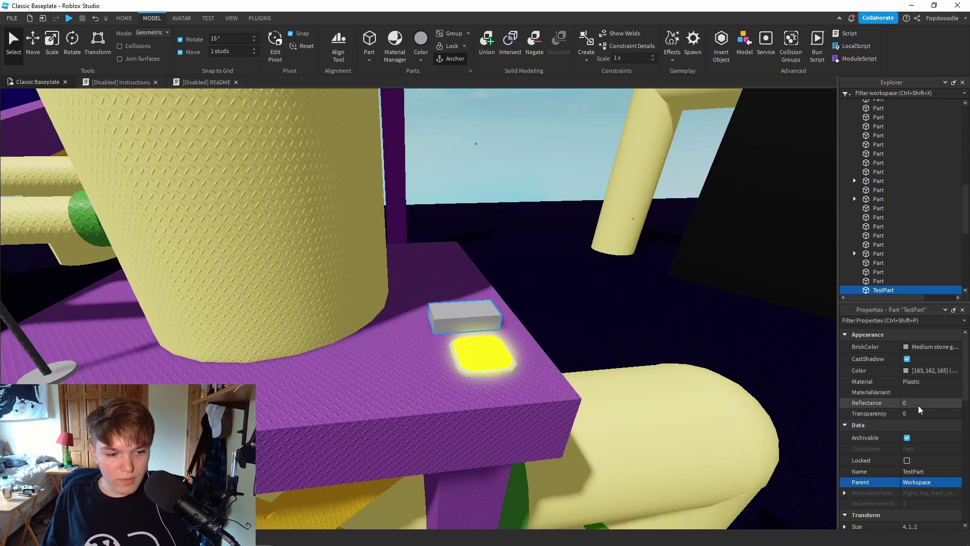
- Make TestPart fully transparent and turn off its CanCollide property
{"action": "left_click", "coordinate": [925, 413]}
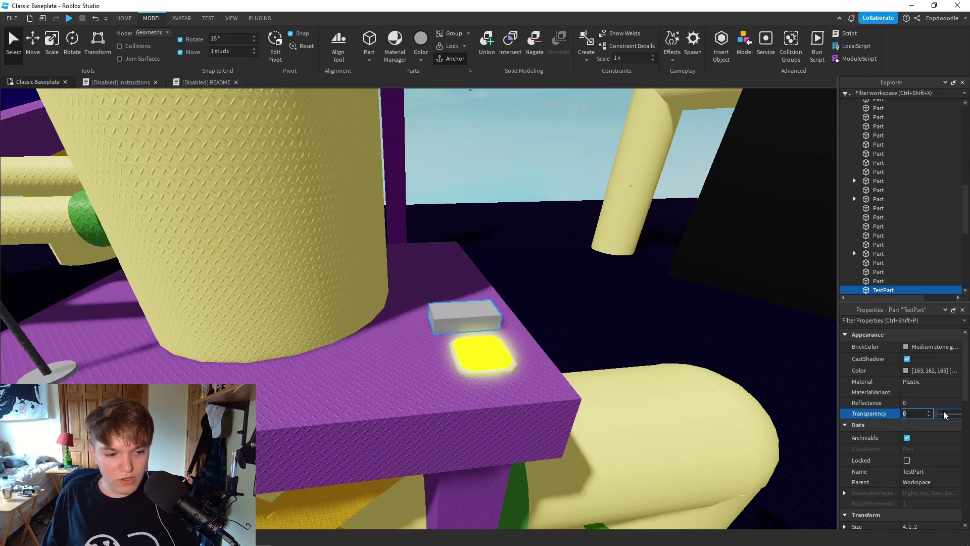
{"action": "left_click_drag", "start_coordinate": [944, 414], "coordinate": [960, 414]}
{"action": "scroll", "coordinate": [912, 399], "scroll_direction": "down", "scroll_amount": 4}
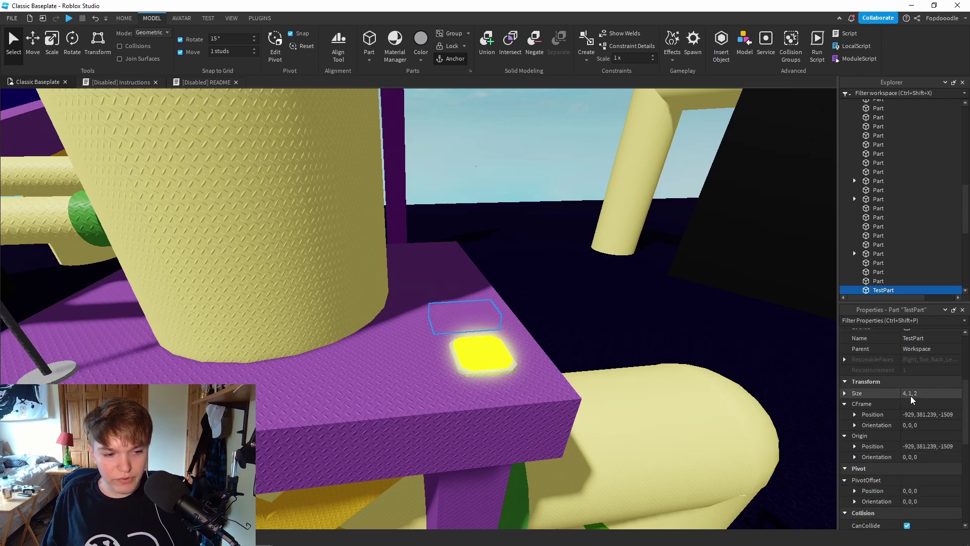
{"action": "scroll", "coordinate": [912, 399], "scroll_direction": "down", "scroll_amount": 3}
{"action": "left_click", "coordinate": [907, 426]}
{"action": "right_click_drag", "start_coordinate": [580, 350], "coordinate": [539, 340]}
{"action": "left_click", "coordinate": [516, 236]}
{"action": "key", "text": "s"}
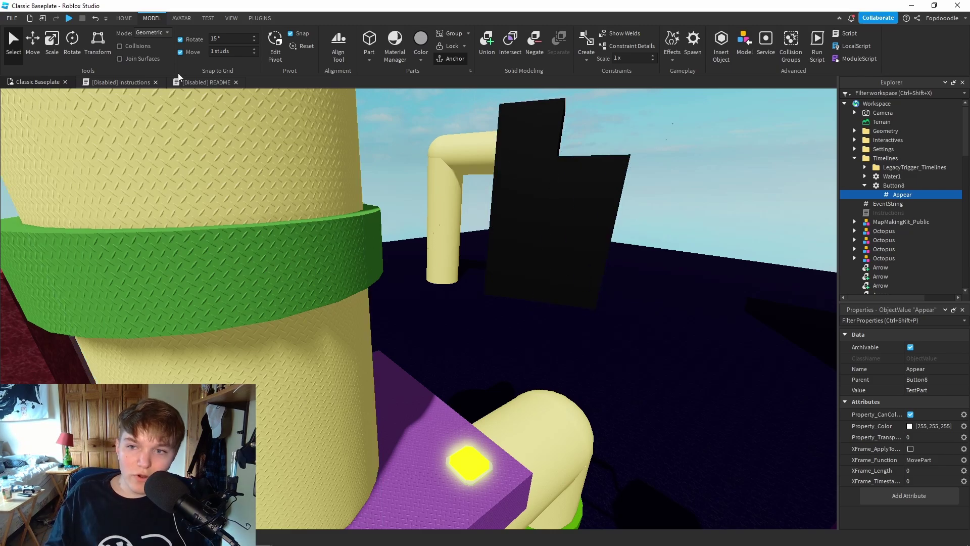
- Look up the SetProperties function in the README and set the Appear XFrame's XFrame_Function to SetProperties
{"action": "left_click", "coordinate": [206, 81]}
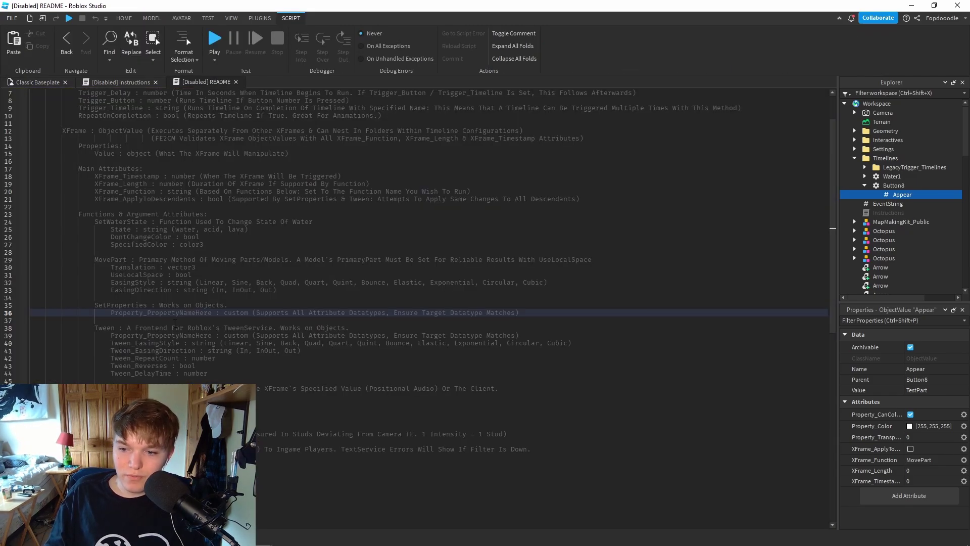
{"action": "left_click_drag", "start_coordinate": [147, 305], "coordinate": [99, 305]}
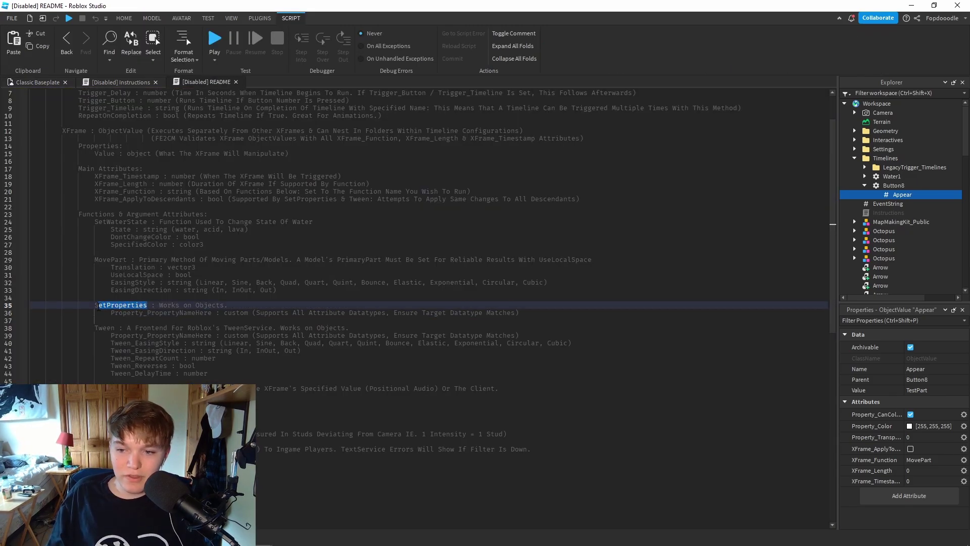
{"action": "left_click", "coordinate": [127, 304]}
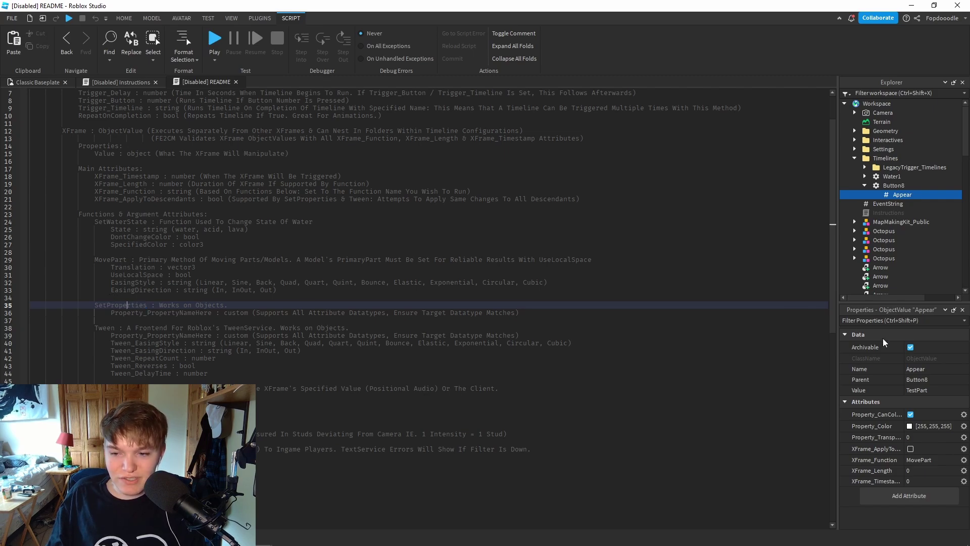
{"action": "left_click", "coordinate": [920, 460]}
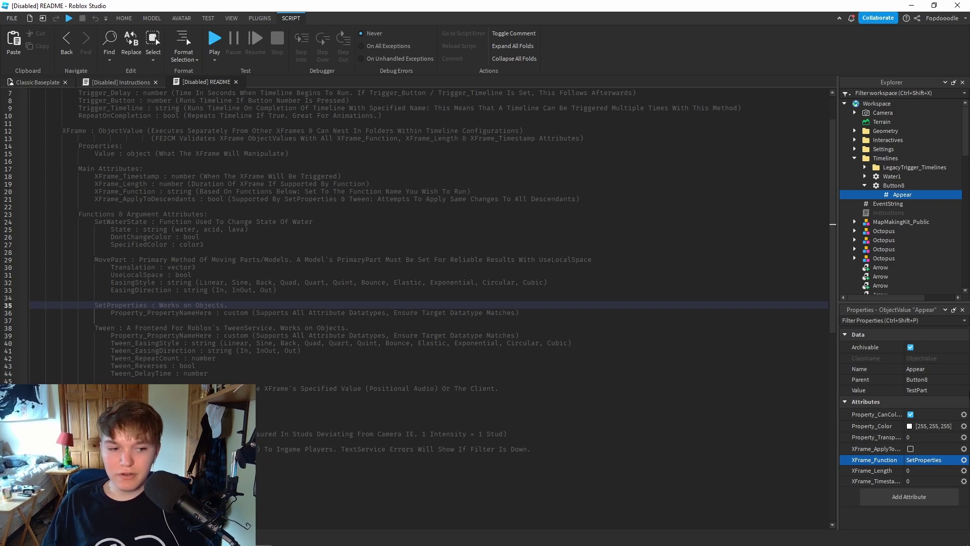
{"action": "left_click", "coordinate": [865, 177]}
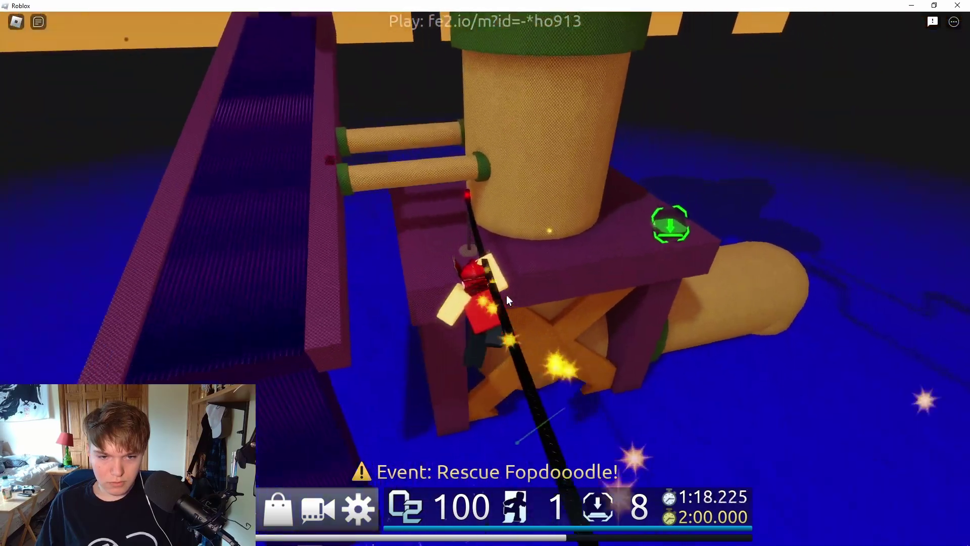
- Switch to the Roblox game and move the character onto the green eighth button to test TestPart's appearance
{"action": "right_click_drag", "start_coordinate": [506, 295], "coordinate": [506, 295]}
{"action": "key", "text": "d"}
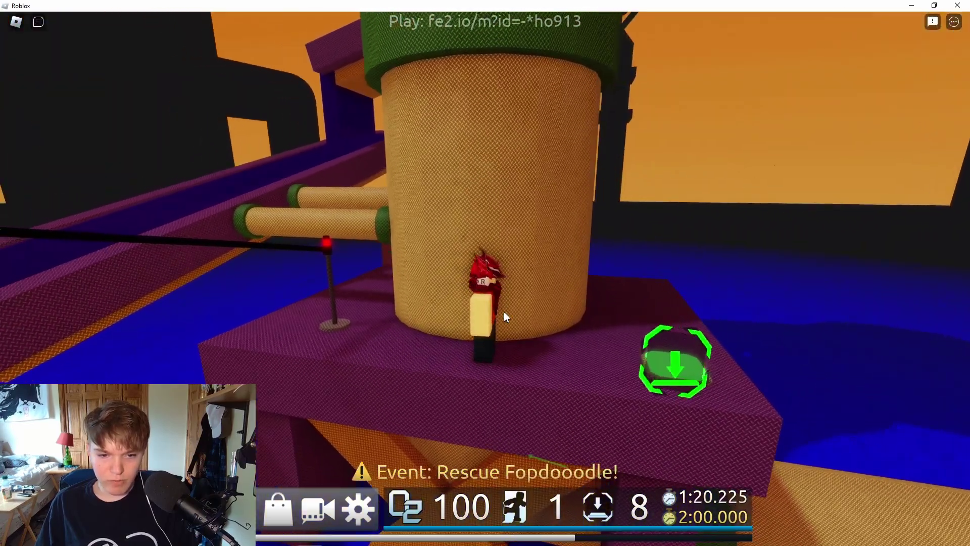
{"action": "key", "text": "s"}
{"action": "key", "text": "d"}
{"action": "right_click_drag", "start_coordinate": [619, 307], "coordinate": [619, 307]}
{"action": "key", "text": "d"}
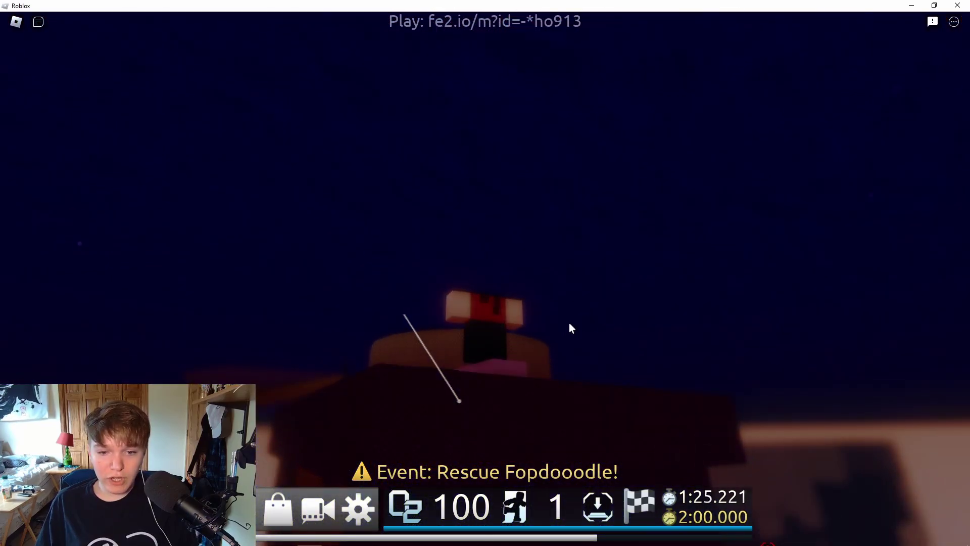
- Take the character through the water, up the purple channels and up the glowing truss to the top of the tower
{"action": "right_click_drag", "start_coordinate": [560, 331], "coordinate": [560, 331]}
{"action": "key", "text": "w"}
{"action": "key", "text": "w"}
{"action": "key", "text": "shift"}
{"action": "key", "text": "e"}
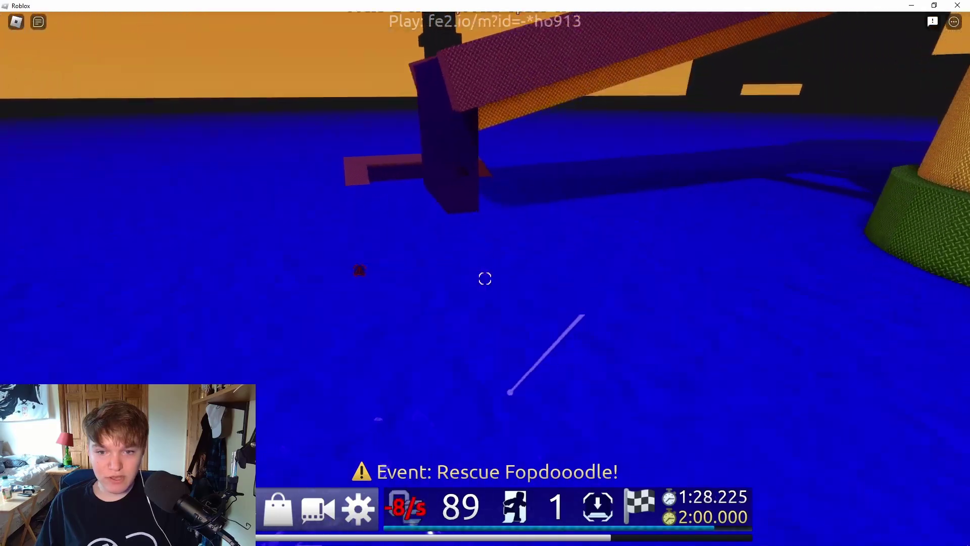
{"action": "scroll", "coordinate": [484, 278], "scroll_direction": "down", "scroll_amount": 5}
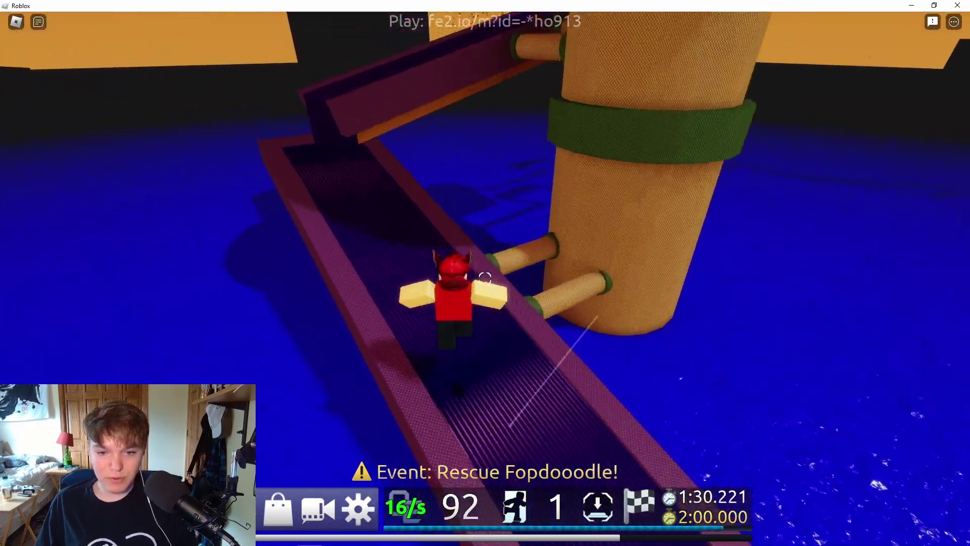
{"action": "key", "text": "w"}
{"action": "key", "text": "space"}
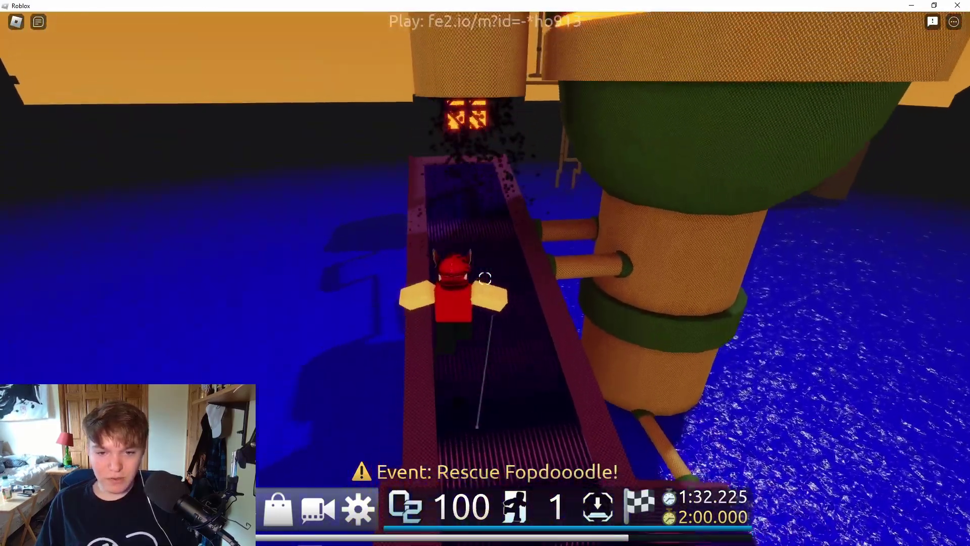
{"action": "key", "text": "w"}
{"action": "key", "text": "space"}
{"action": "key", "text": "shift"}
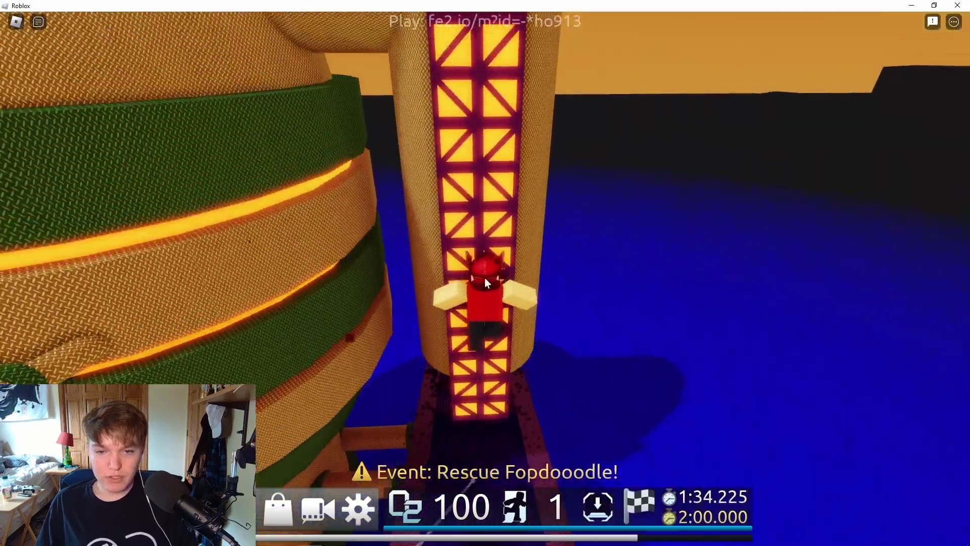
{"action": "key", "text": "w"}
{"action": "right_click_drag", "start_coordinate": [484, 277], "coordinate": [483, 277]}
{"action": "key", "text": "s"}
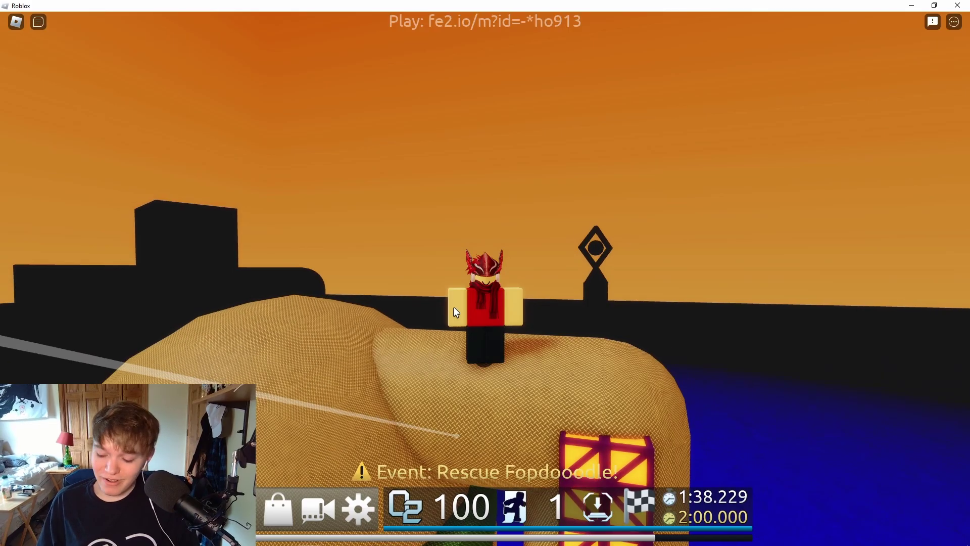
{"action": "key", "text": "w"}
{"action": "key", "text": "s"}
{"action": "scroll", "coordinate": [453, 307], "scroll_direction": "up", "scroll_amount": 2}
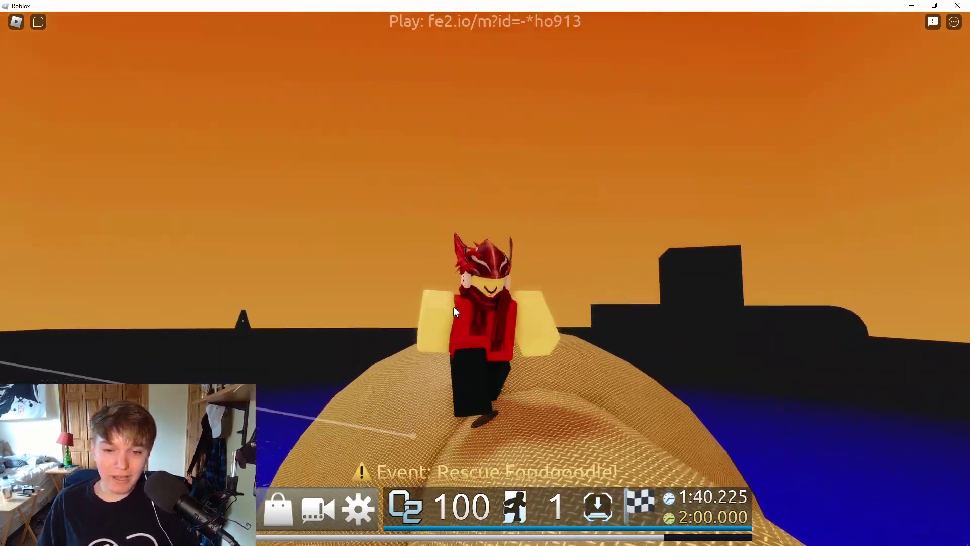
{"action": "key", "text": "s"}
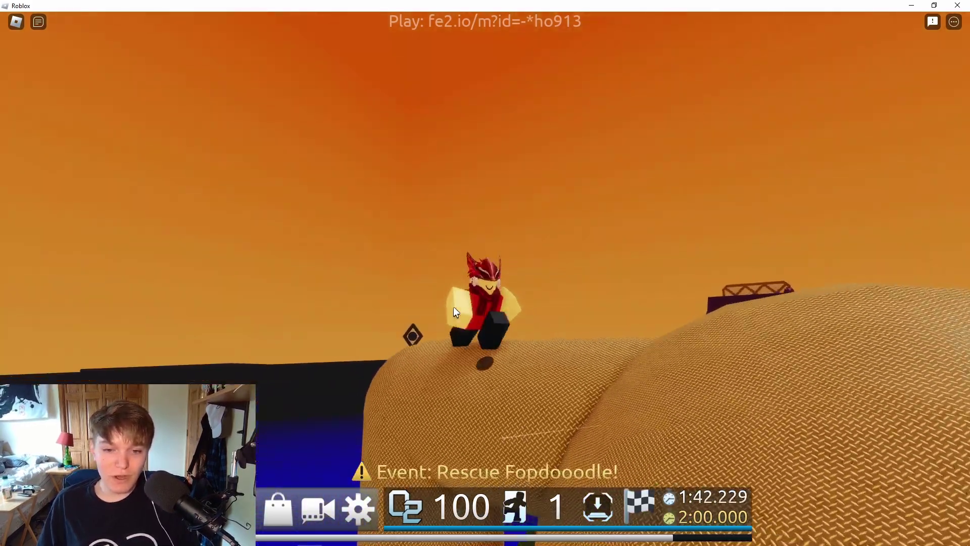
{"action": "key", "text": "w"}
{"action": "key", "text": "s"}
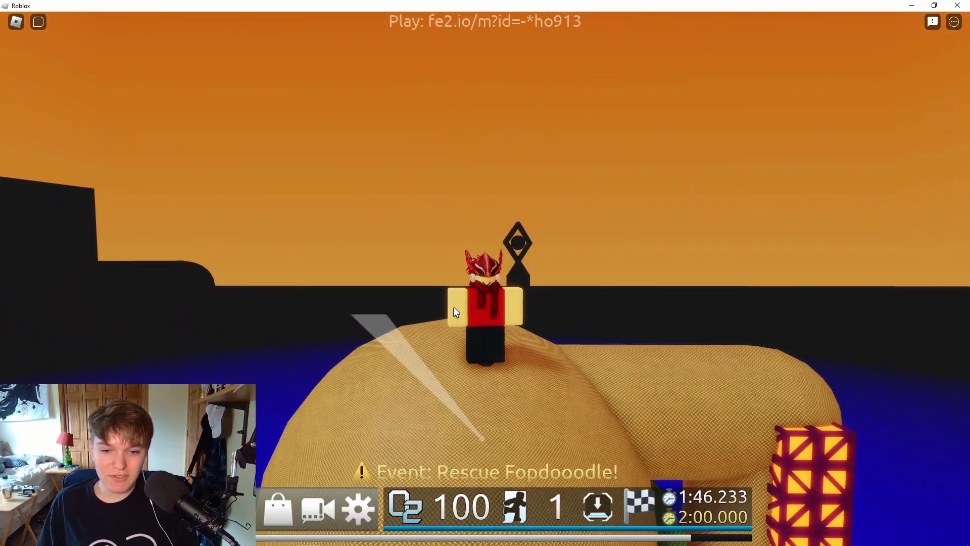
{"action": "key", "text": "space"}
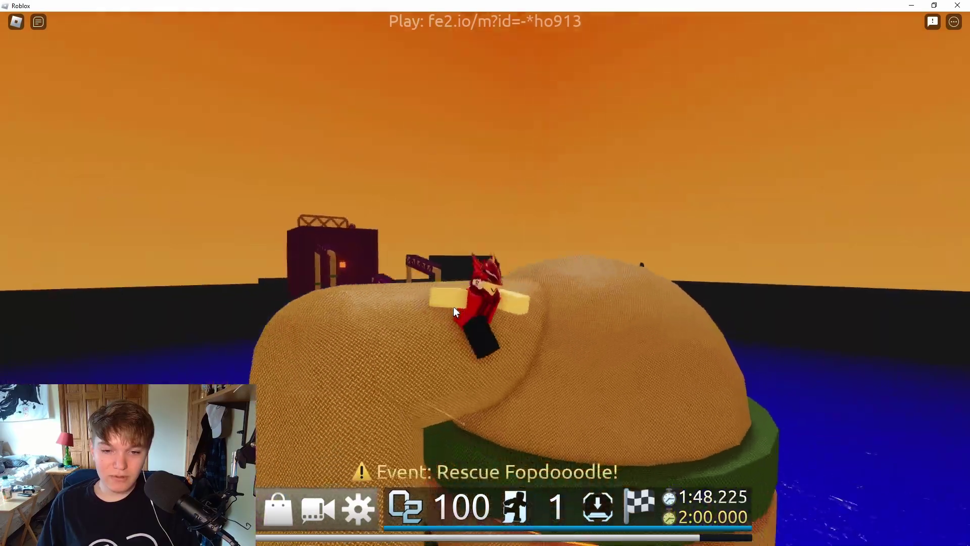